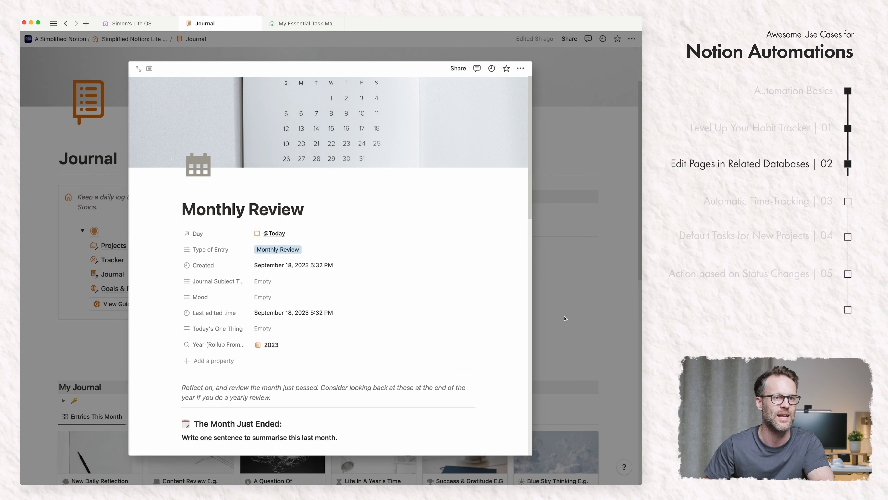
Step: Close the Monthly Review page and pause the Link Journal Entry to Day automation of the My Journal database
{"action": "left_click", "coordinate": [602, 309]}
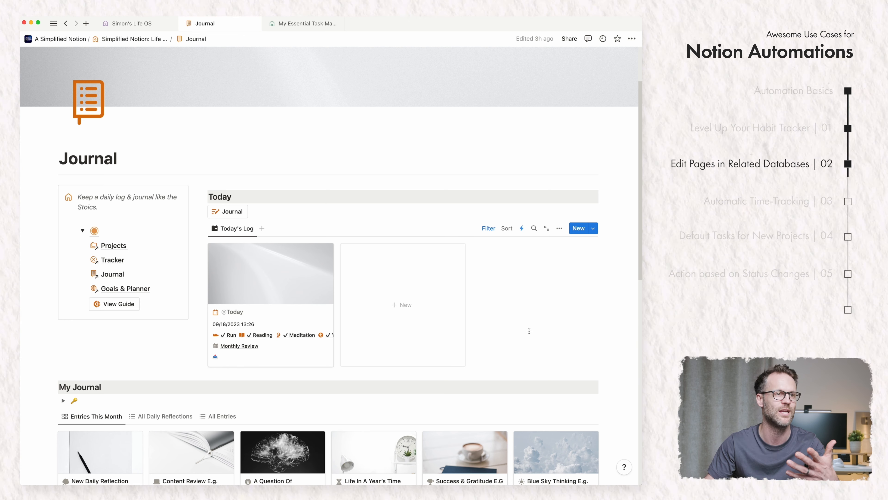
{"action": "scroll", "coordinate": [502, 351], "scroll_direction": "down", "scroll_amount": 4}
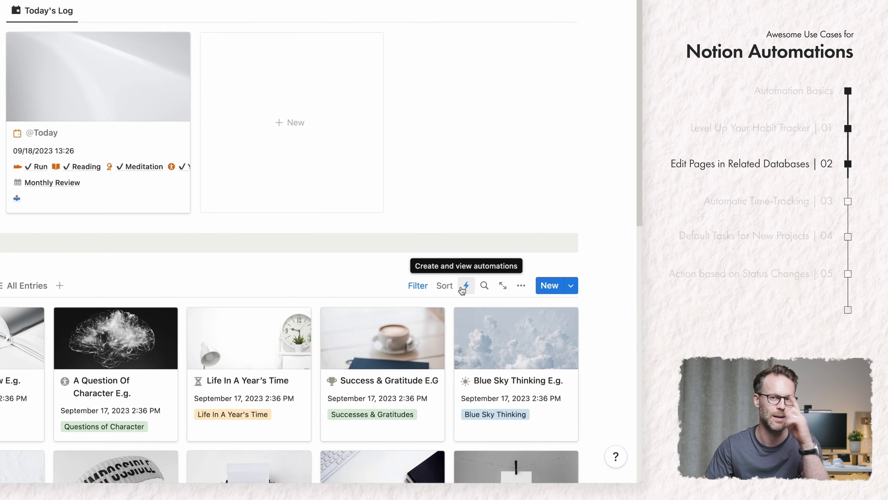
{"action": "left_click", "coordinate": [522, 350]}
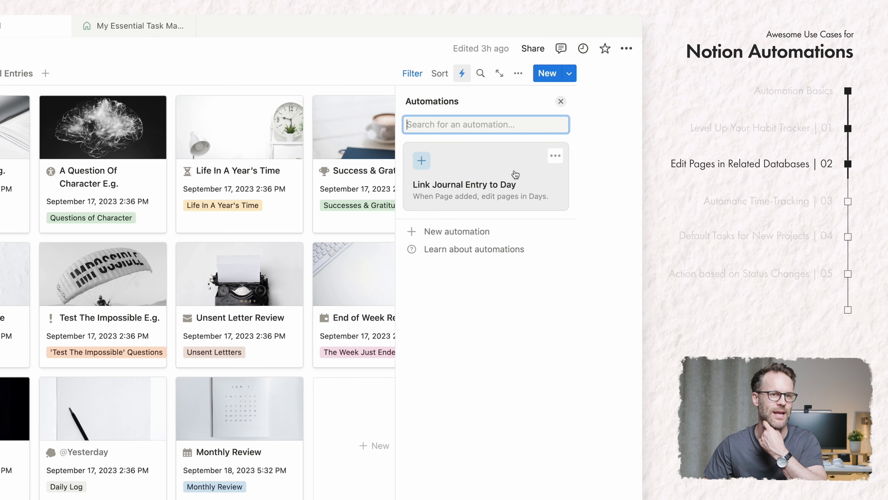
{"action": "left_click", "coordinate": [556, 156]}
{"action": "left_click", "coordinate": [537, 193]}
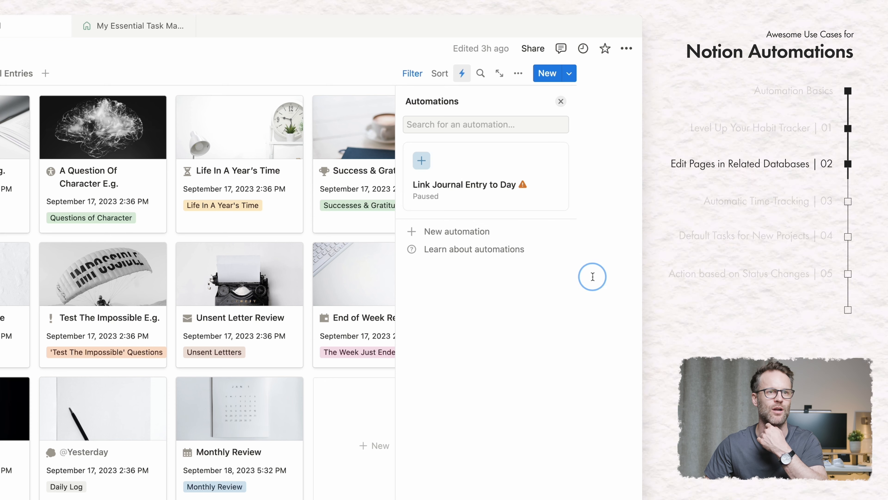
Step: Start a new Journal Database automation named "Link New Entry to Today Log DEMO" with the Page added trigger
{"action": "left_click", "coordinate": [474, 232]}
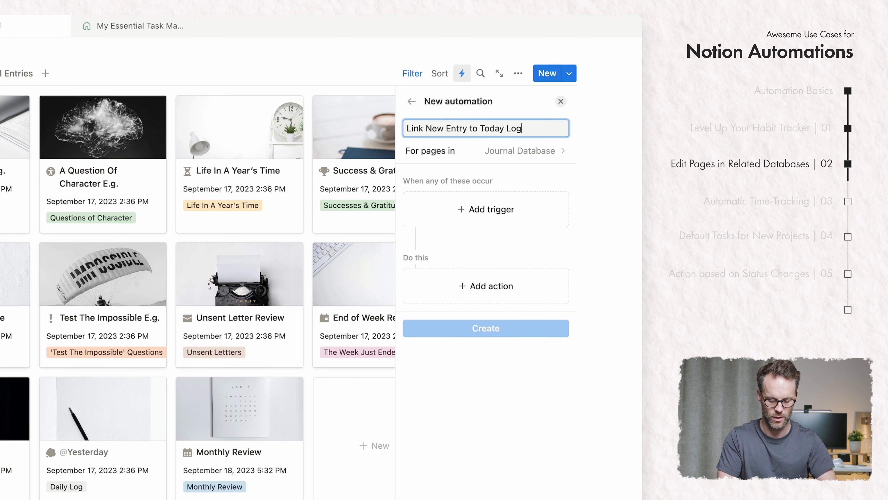
{"action": "type", "text": "O"}
{"action": "left_click", "coordinate": [504, 210]}
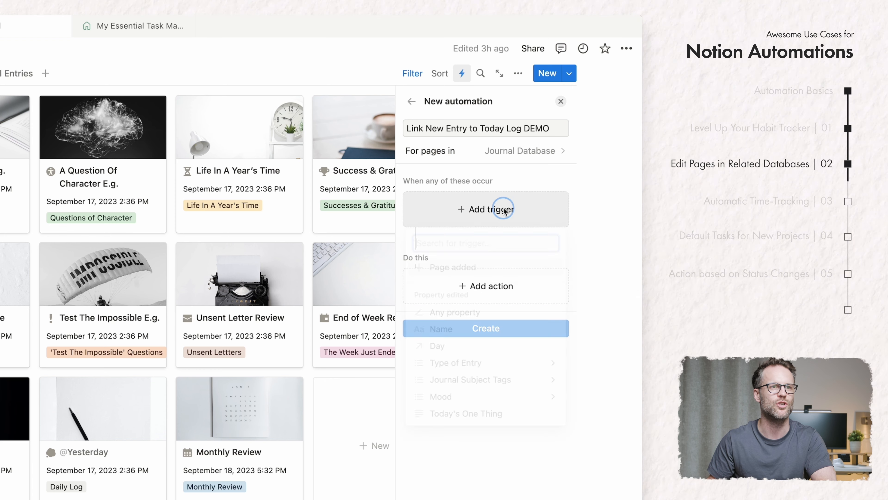
{"action": "left_click", "coordinate": [449, 269]}
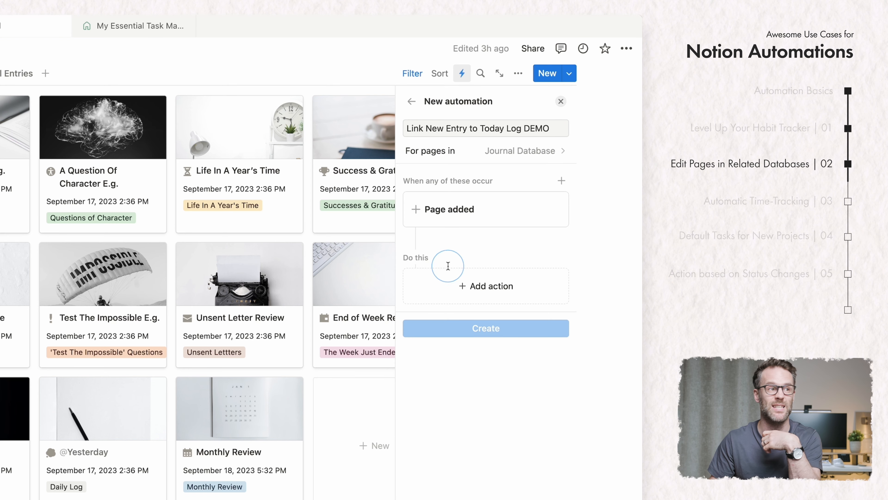
Step: Add an action to the automation that edits pages in the Days database
{"action": "left_click", "coordinate": [502, 287]}
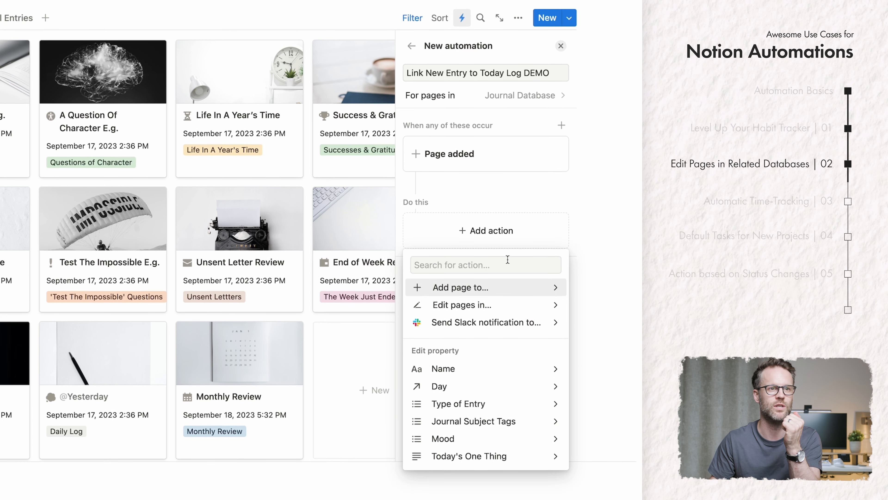
{"action": "left_click", "coordinate": [476, 365]}
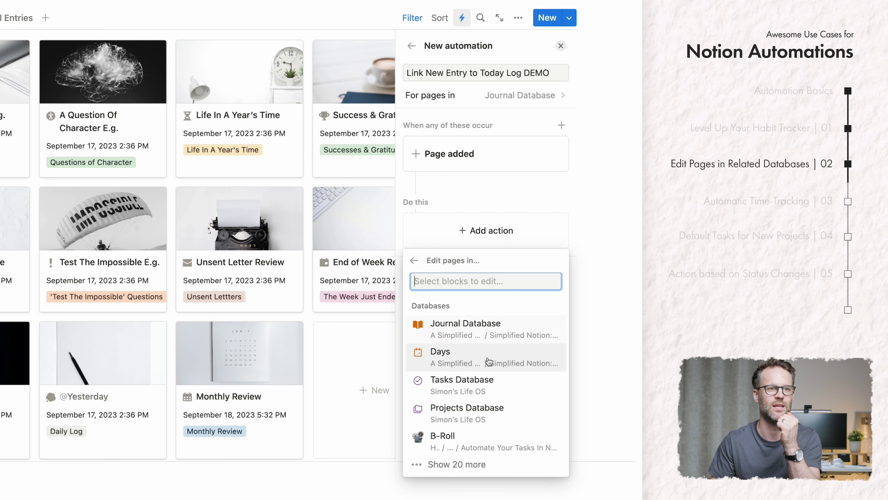
{"action": "left_click", "coordinate": [463, 365]}
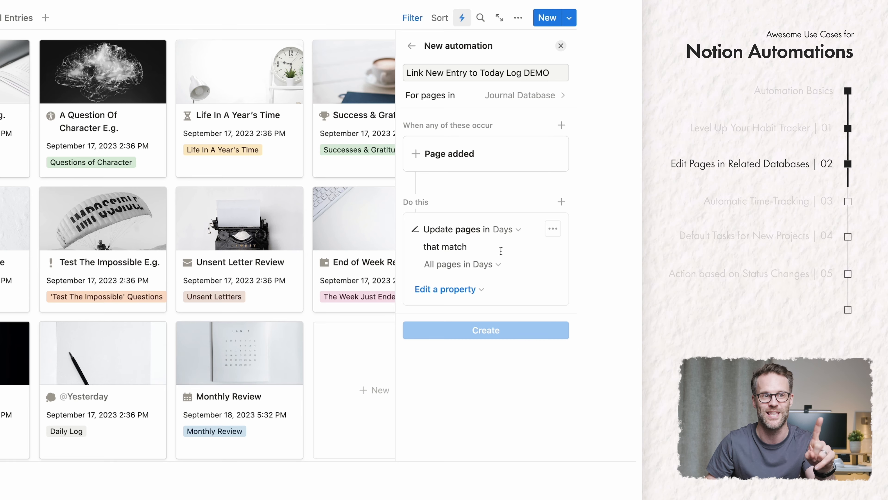
{"action": "left_click", "coordinate": [488, 264]}
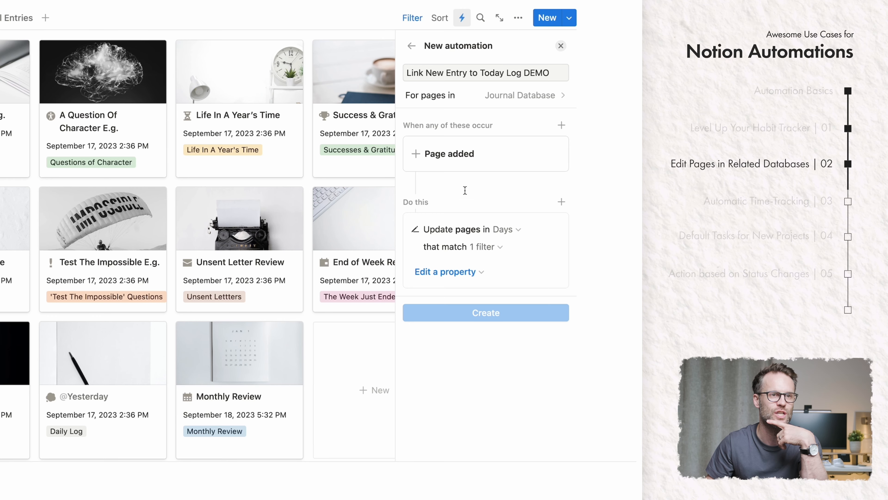
{"action": "left_click", "coordinate": [479, 246]}
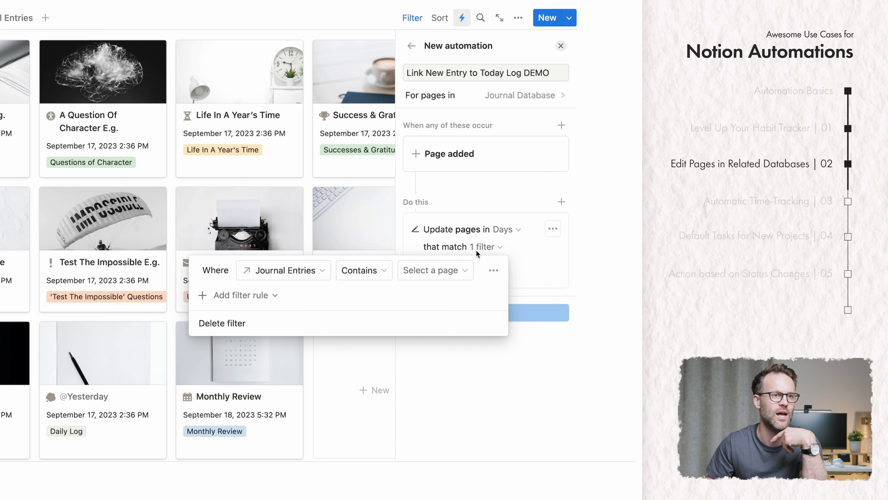
{"action": "left_click", "coordinate": [304, 271]}
{"action": "left_click", "coordinate": [229, 323]}
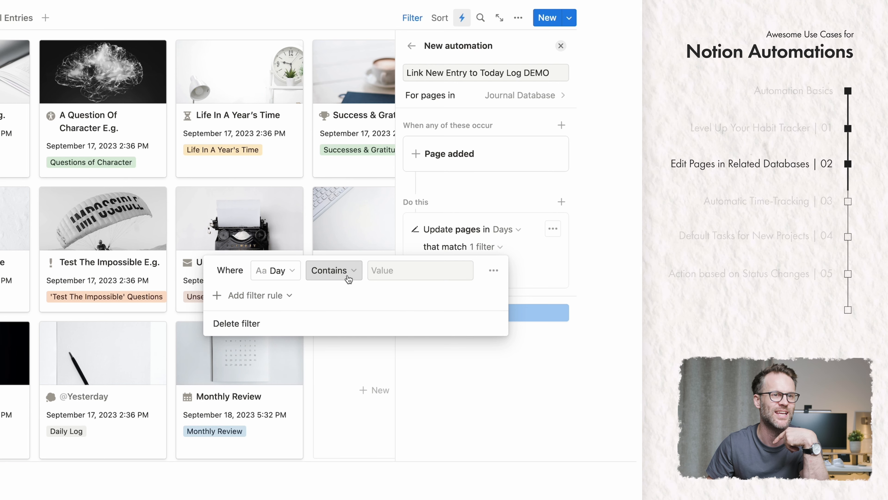
{"action": "left_click", "coordinate": [396, 275]}
{"action": "type", "text": "@"}
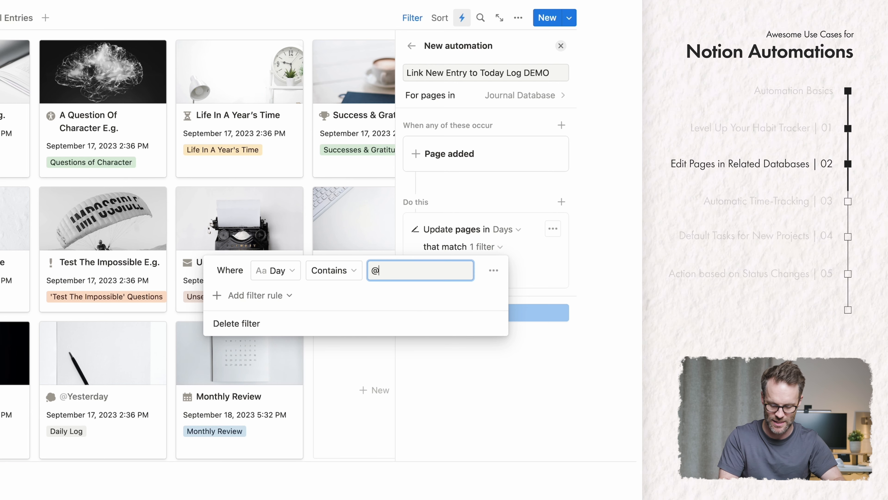
{"action": "type", "text": "Today"}
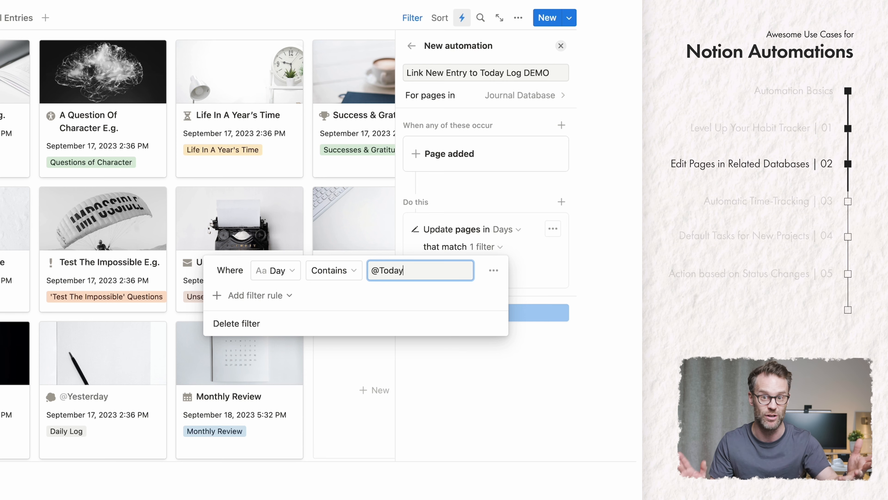
{"action": "left_click", "coordinate": [609, 256]}
Step: Have the action add This page to the Journal Entries property, and create the automation
{"action": "left_click", "coordinate": [484, 277]}
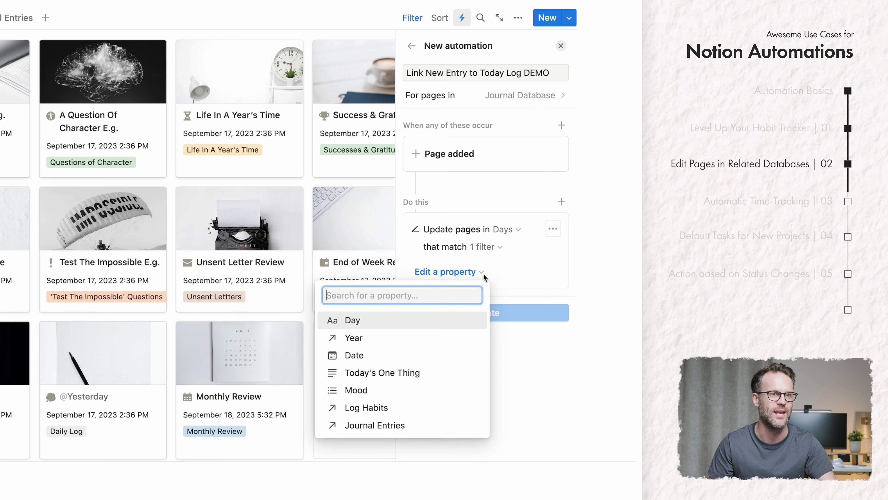
{"action": "left_click", "coordinate": [385, 427]}
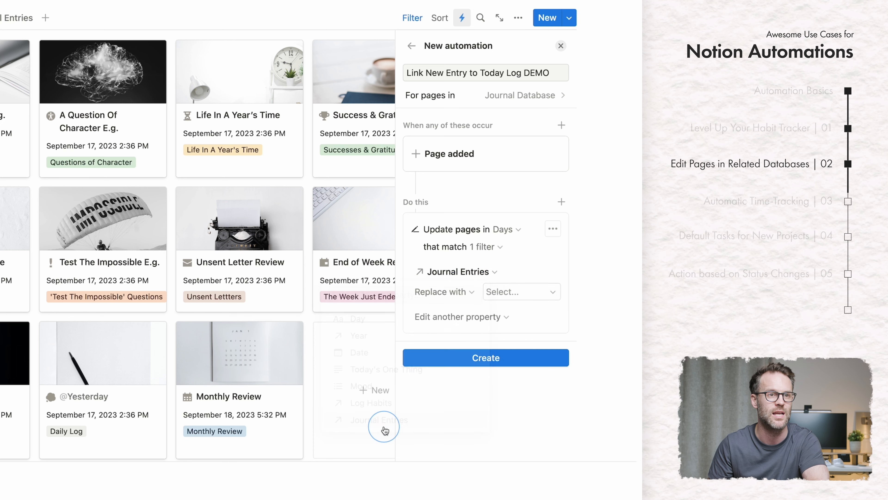
{"action": "left_click", "coordinate": [459, 290]}
{"action": "left_click", "coordinate": [394, 331]}
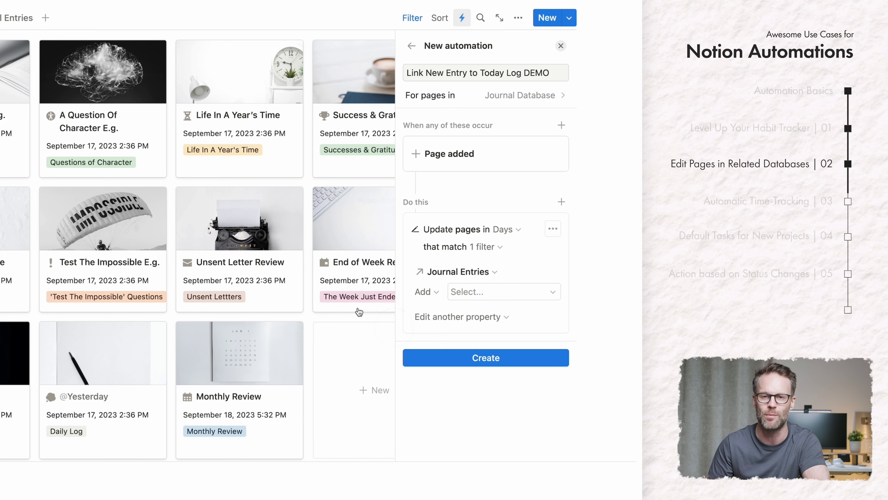
{"action": "left_click", "coordinate": [492, 293]}
{"action": "left_click", "coordinate": [439, 364]}
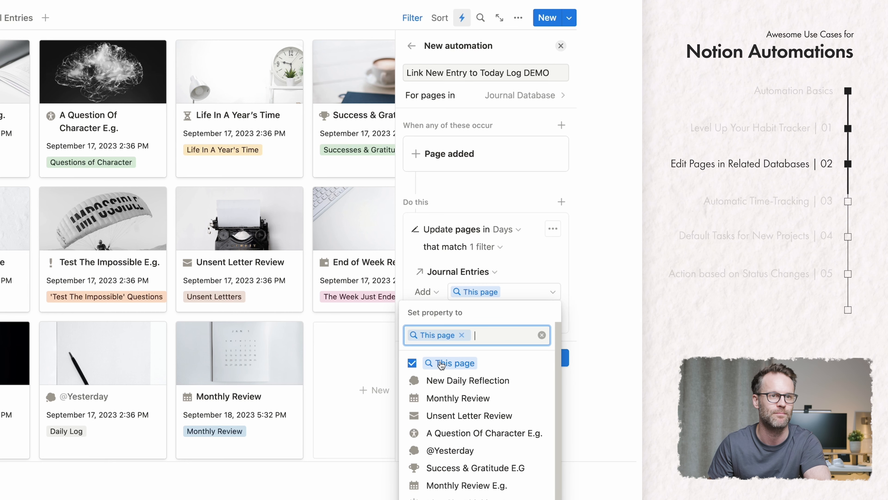
{"action": "left_click", "coordinate": [591, 290]}
{"action": "left_click", "coordinate": [475, 357]}
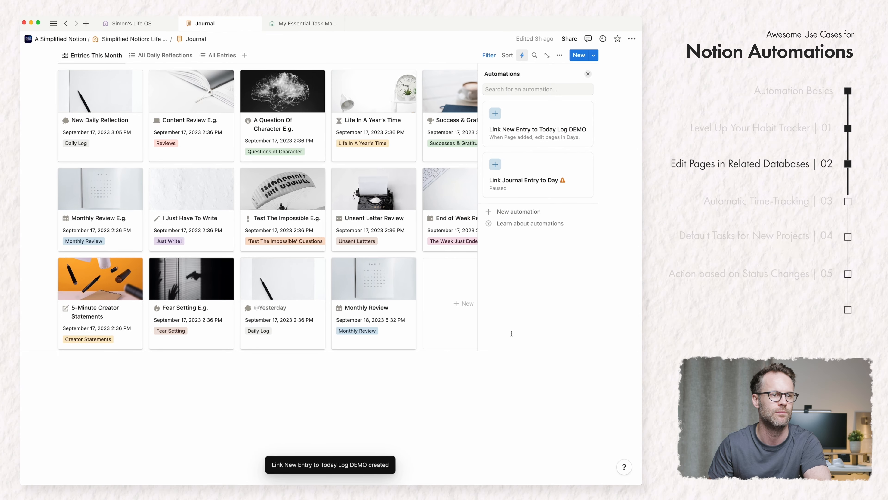
{"action": "key", "text": "Escape"}
Step: Add a journal entry to My Journal from the New Daily Reflection template and close its page
{"action": "scroll", "coordinate": [583, 149], "scroll_direction": "up", "scroll_amount": 10}
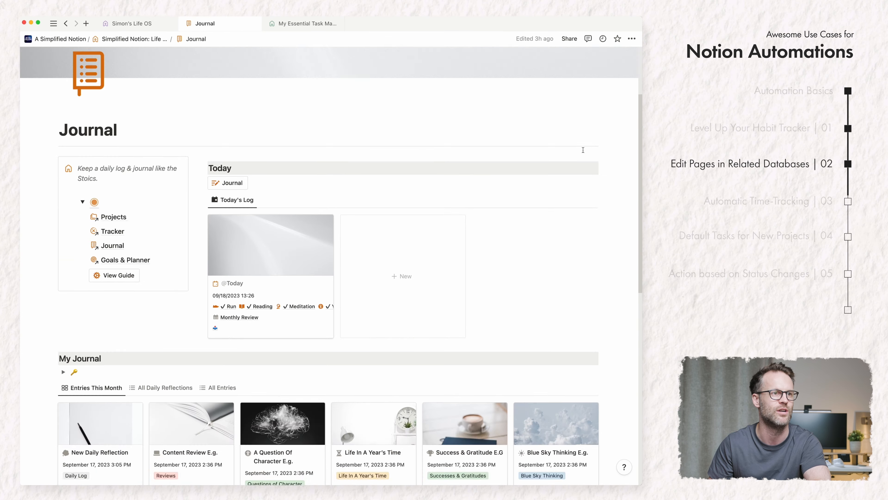
{"action": "scroll", "coordinate": [544, 238], "scroll_direction": "up", "scroll_amount": 1}
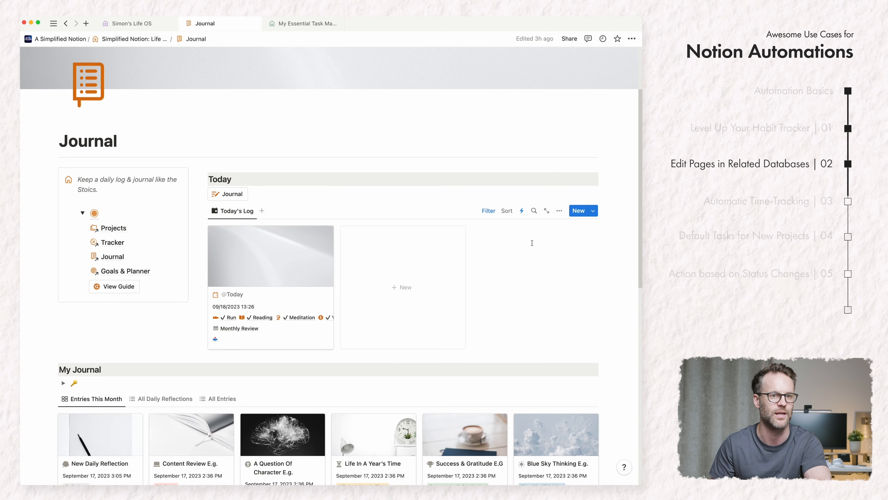
{"action": "left_click", "coordinate": [593, 398]}
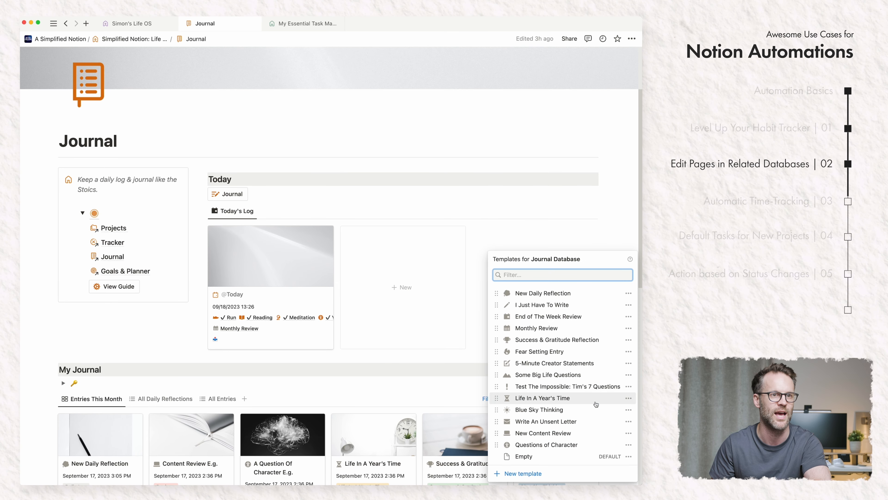
{"action": "left_click", "coordinate": [560, 297]}
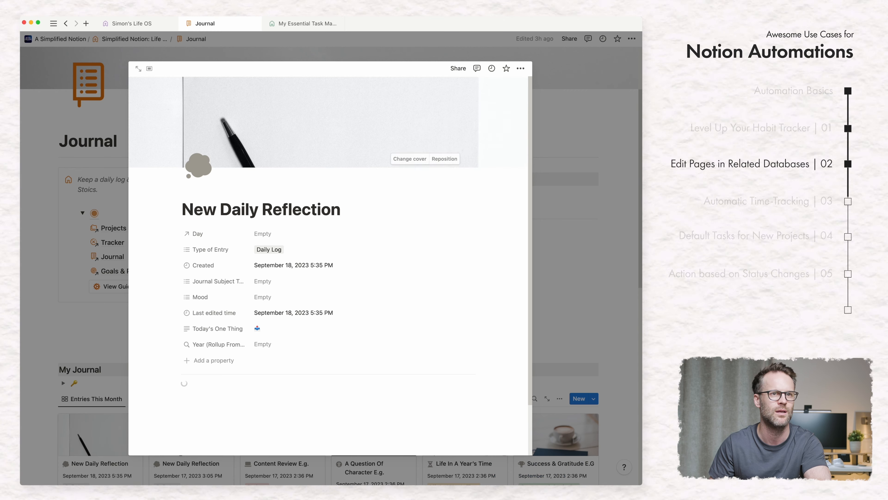
{"action": "left_click", "coordinate": [613, 205]}
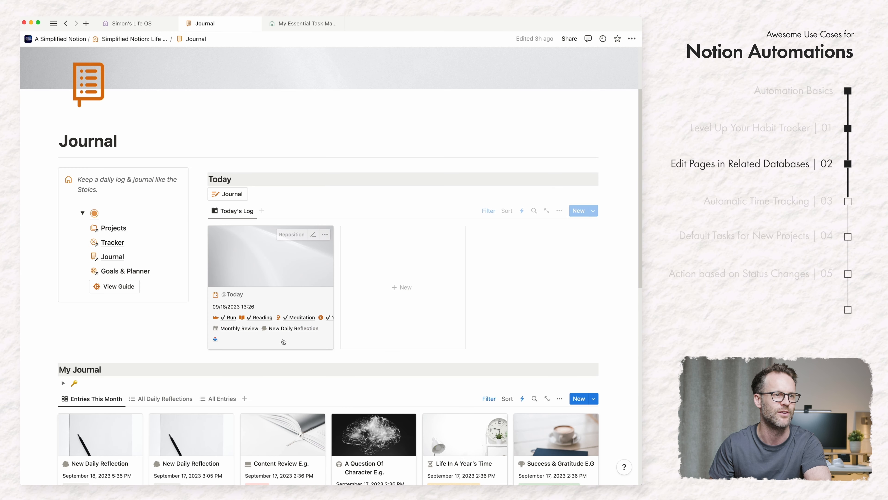
Step: Check the Day relation of the New Daily Reflection linked in Today's Log, and view the templates for Days
{"action": "left_click", "coordinate": [285, 329]}
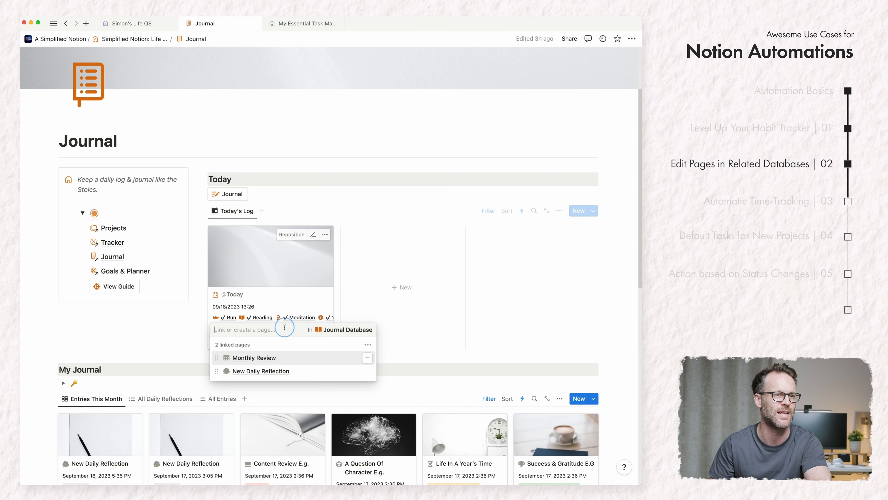
{"action": "left_click", "coordinate": [264, 370]}
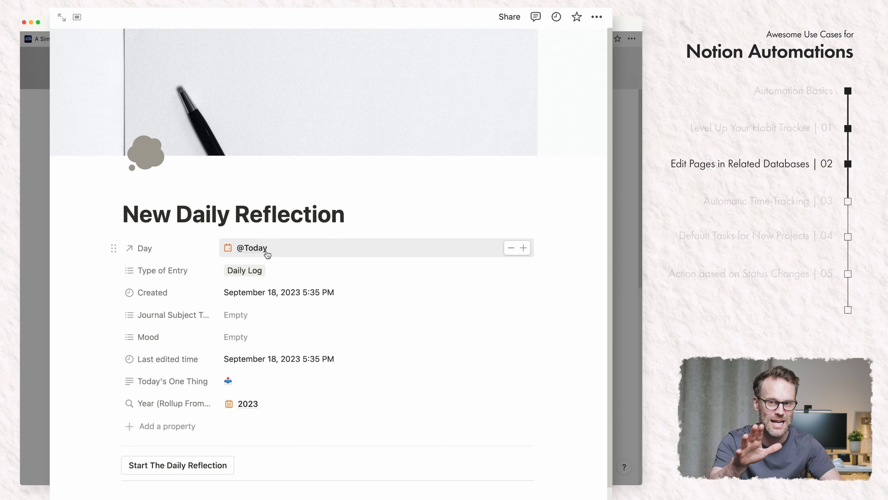
{"action": "key", "text": "Escape"}
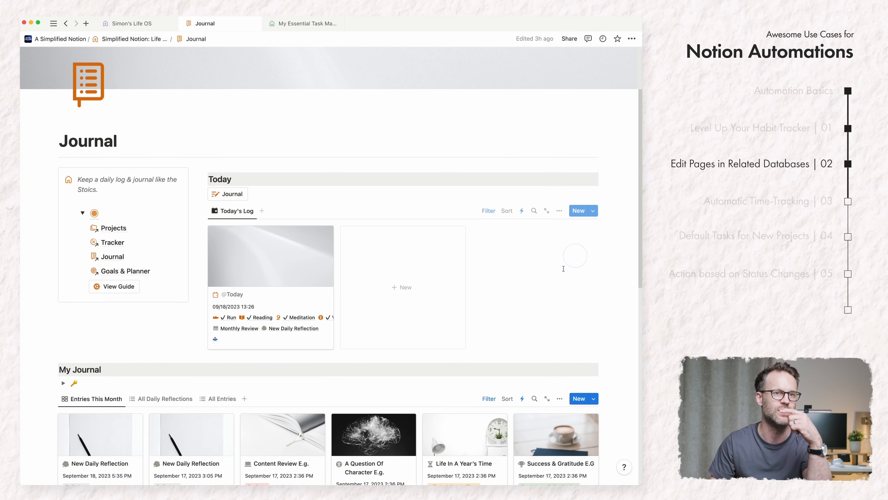
{"action": "left_click", "coordinate": [593, 210]}
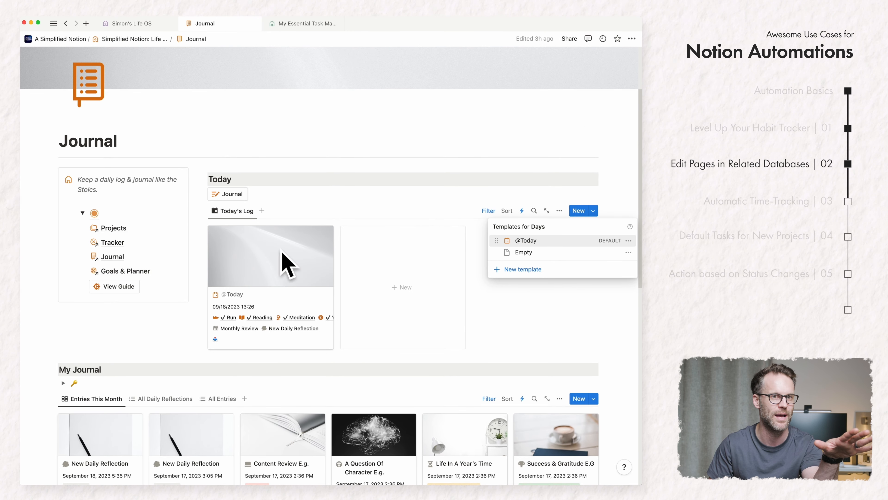
{"action": "left_click", "coordinate": [543, 346]}
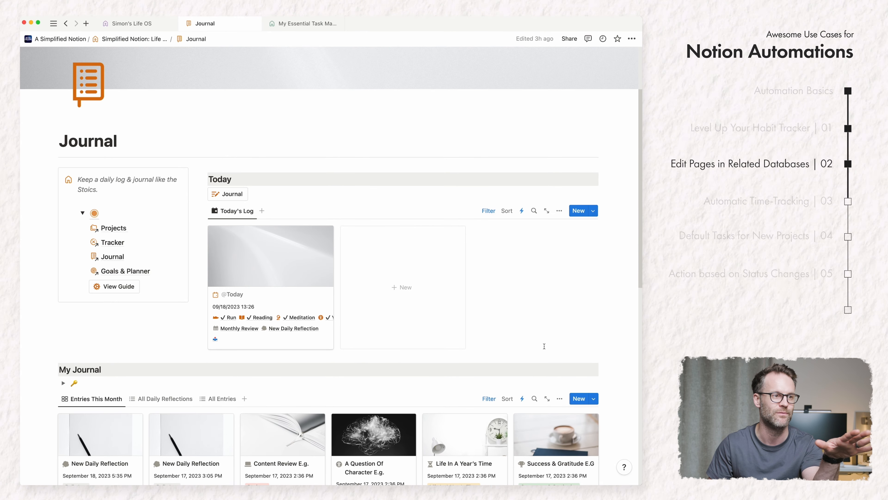
Step: Open the Link New Entry to Today Log DEMO automation and review its filter for pages in Days
{"action": "scroll", "coordinate": [543, 345], "scroll_direction": "down", "scroll_amount": 4}
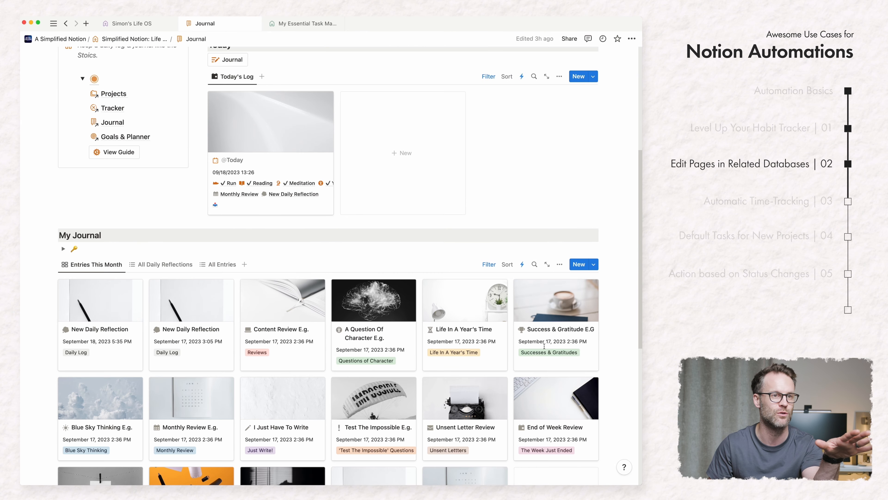
{"action": "left_click", "coordinate": [522, 264]}
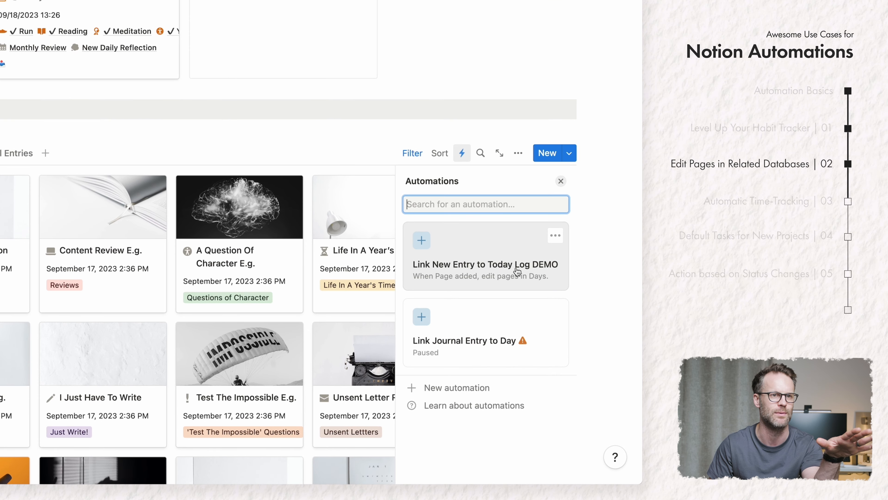
{"action": "left_click", "coordinate": [517, 272]}
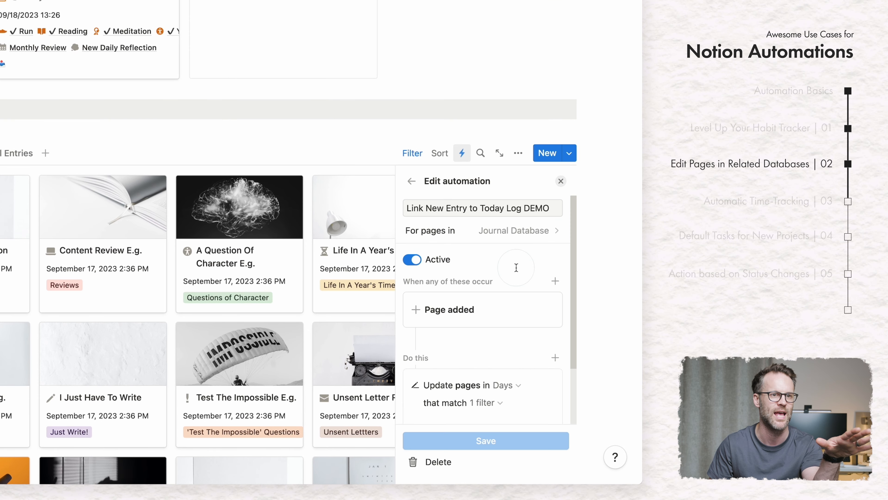
{"action": "scroll", "coordinate": [496, 319], "scroll_direction": "down", "scroll_amount": 2}
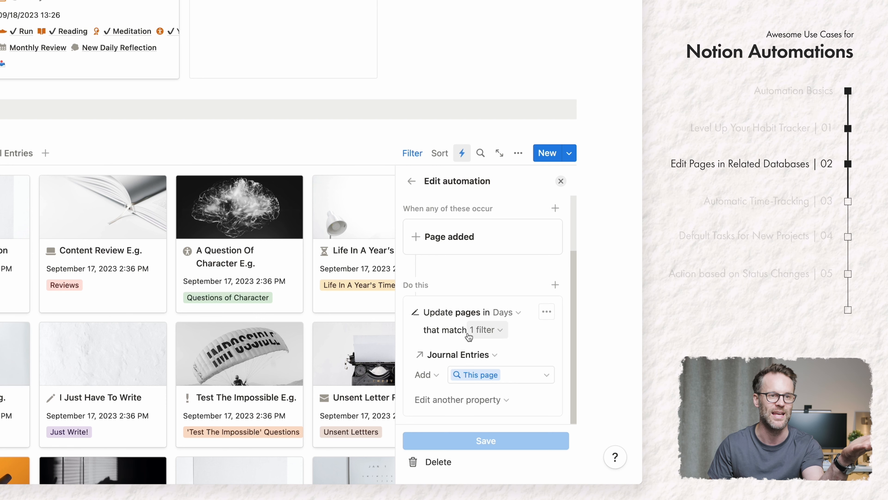
{"action": "left_click", "coordinate": [474, 333]}
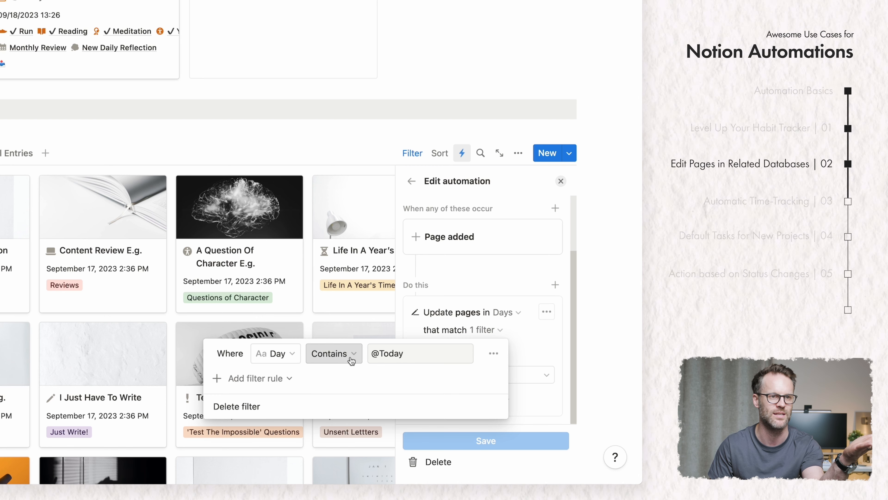
Step: Close the automation's filter and its settings, and return to the Journal page overview
{"action": "left_click", "coordinate": [600, 228]}
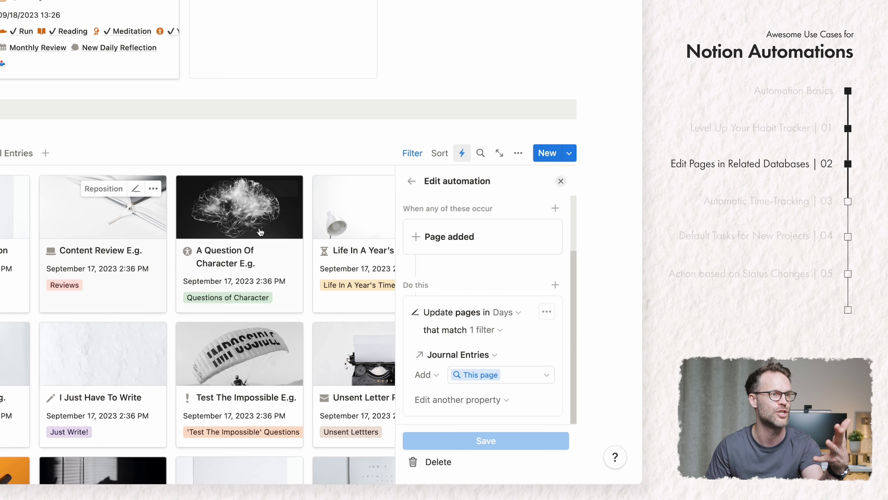
{"action": "left_click", "coordinate": [444, 42]}
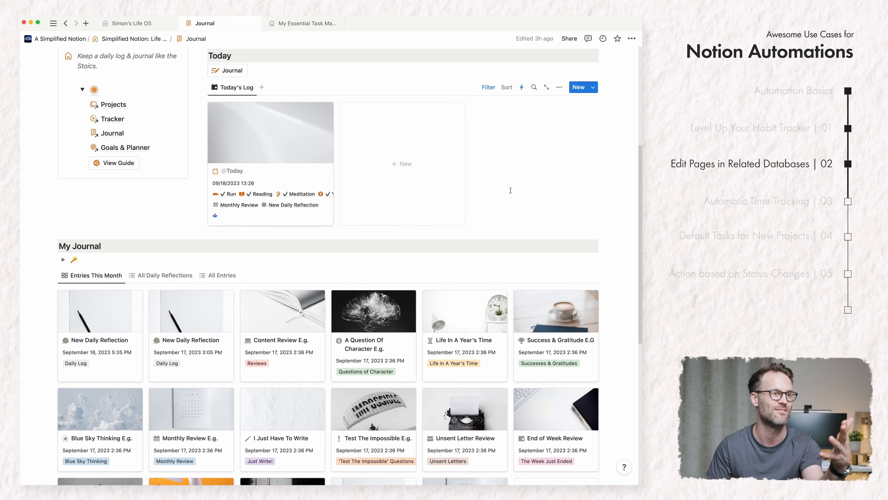
{"action": "scroll", "coordinate": [378, 154], "scroll_direction": "up", "scroll_amount": 1}
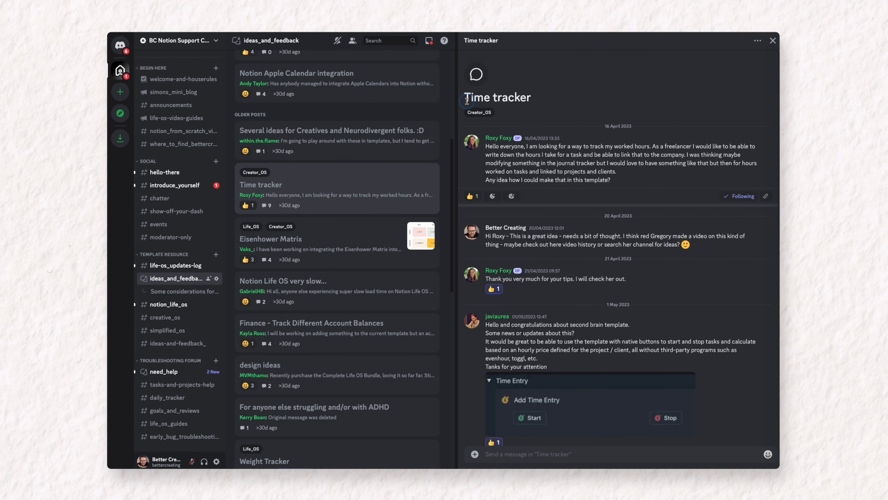
Step: Switch to Discord and read the Time tracker post and its replies in ideas_and_feedback
{"action": "left_click_drag", "start_coordinate": [465, 98], "coordinate": [600, 94]}
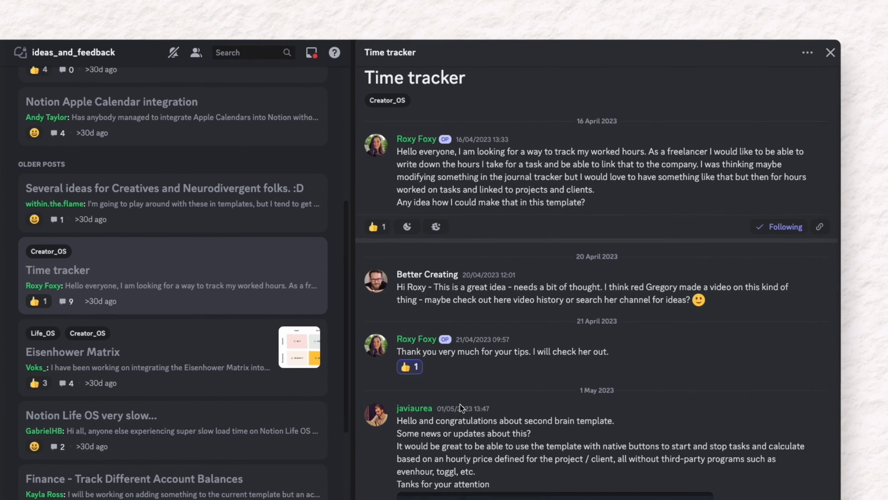
{"action": "scroll", "coordinate": [527, 274], "scroll_direction": "down", "scroll_amount": 5}
{"action": "scroll", "coordinate": [457, 410], "scroll_direction": "down", "scroll_amount": 2}
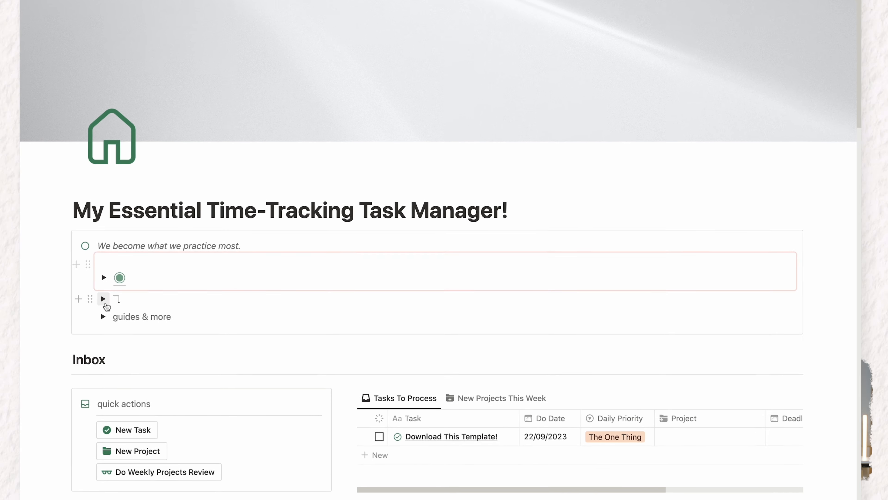
Step: Open the Time Tracking Dashboard from the menu of My Essential Time-Tracking Task Manager in Notion, and collapse the dashboard's menu toggle
{"action": "left_click", "coordinate": [80, 276]}
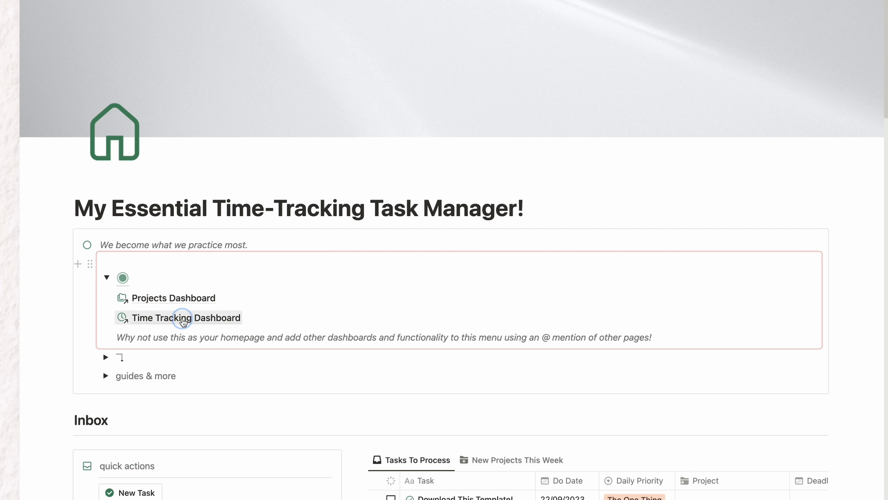
{"action": "left_click", "coordinate": [186, 317]}
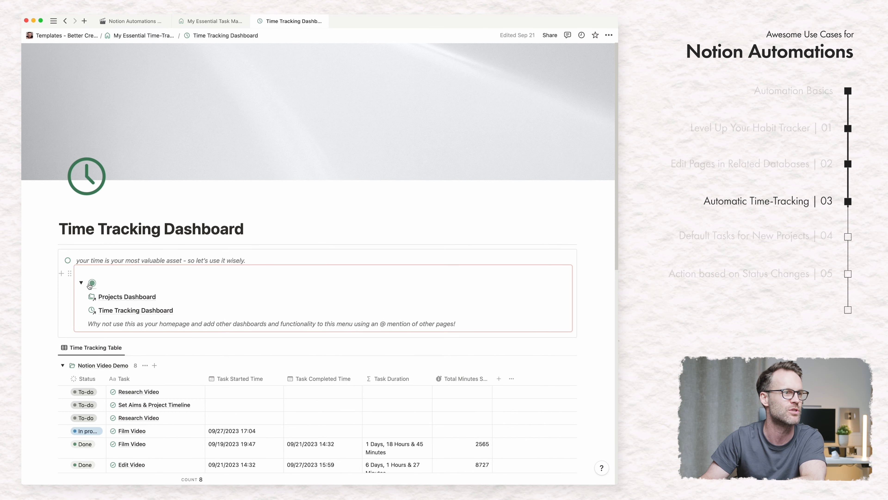
{"action": "left_click", "coordinate": [84, 282]}
{"action": "scroll", "coordinate": [257, 346], "scroll_direction": "down", "scroll_amount": 3}
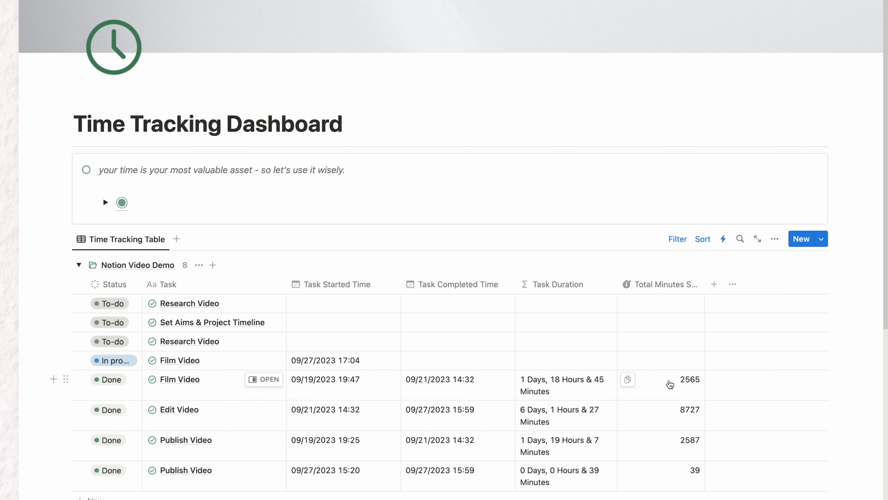
Step: Inspect the formulas behind Task Duration and Total Minutes Spent for the completed Film Video task
{"action": "left_click", "coordinate": [546, 396]}
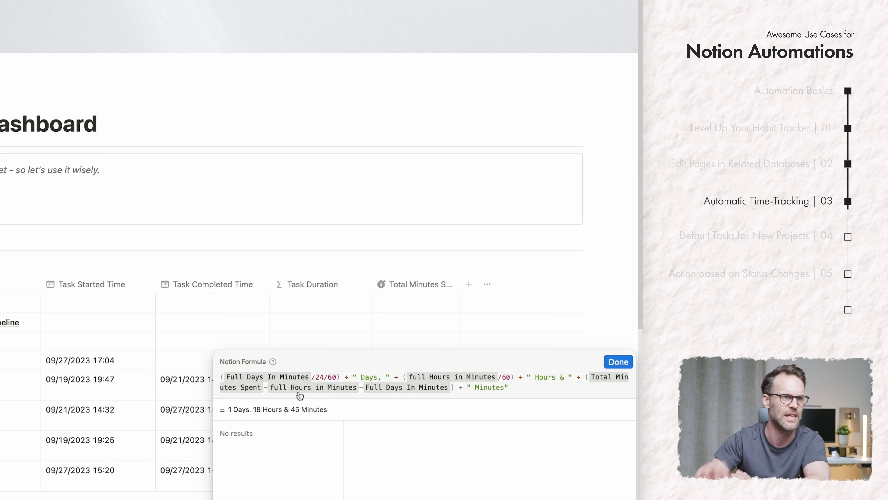
{"action": "left_click", "coordinate": [317, 258]}
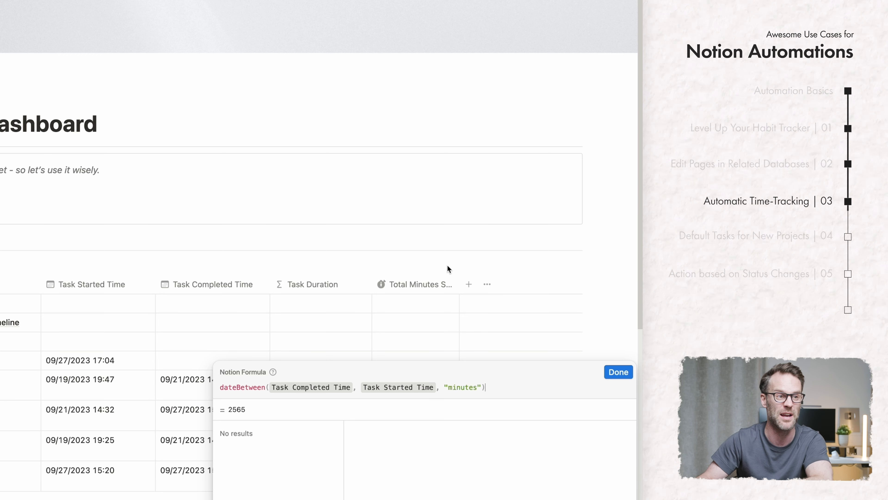
{"action": "left_click", "coordinate": [449, 269]}
{"action": "left_click", "coordinate": [315, 388]}
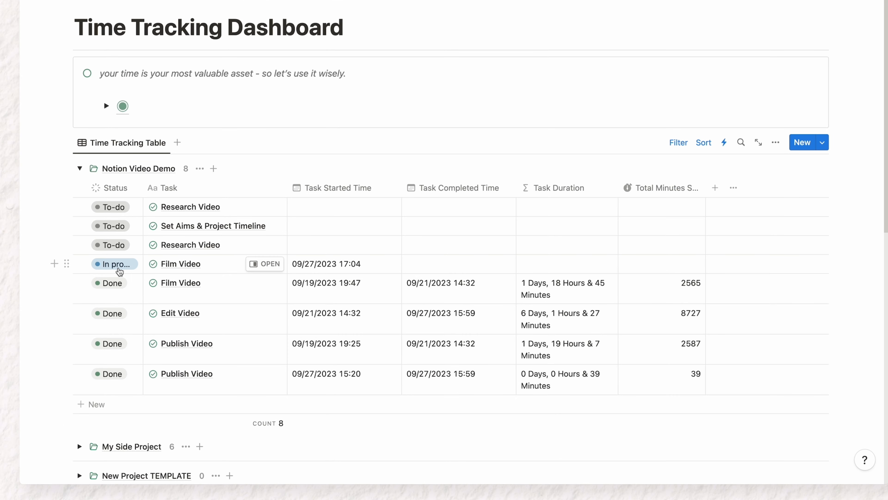
Step: Set the status of the in-progress Film Video task to Done and check the Total Minutes Spent column
{"action": "left_click", "coordinate": [119, 272]}
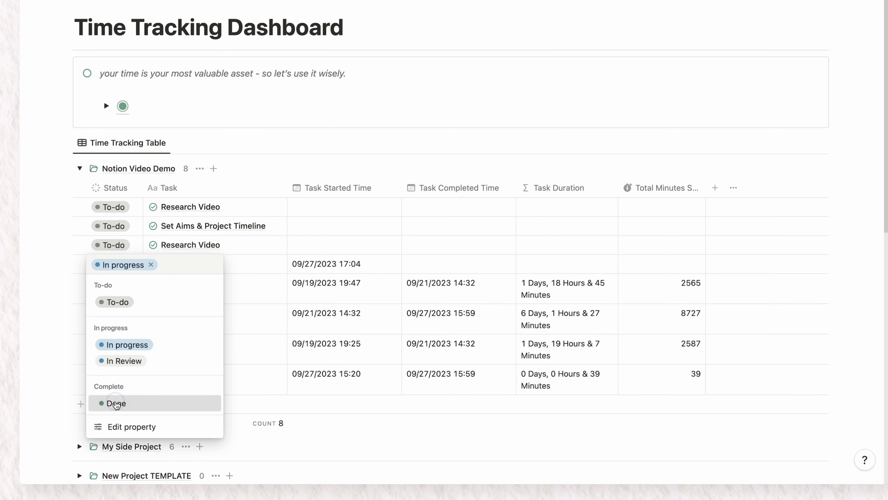
{"action": "left_click", "coordinate": [116, 404]}
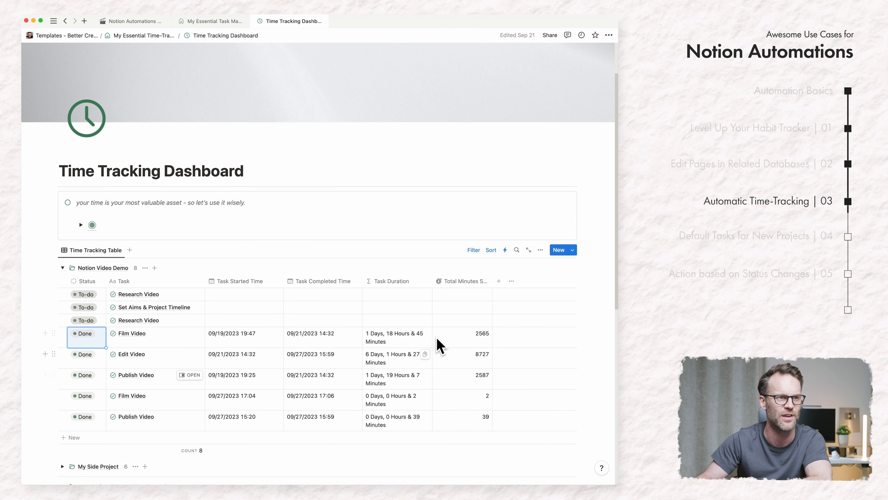
{"action": "left_click", "coordinate": [462, 282]}
{"action": "key", "text": "Escape"}
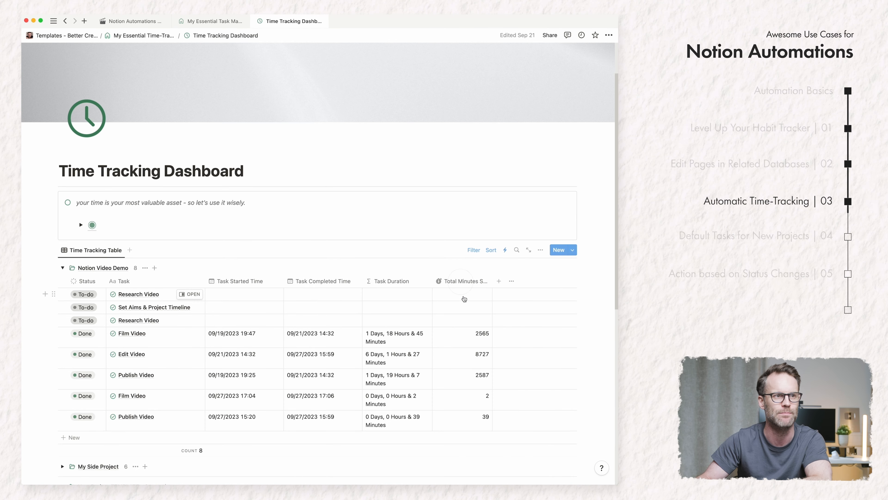
{"action": "left_click", "coordinate": [463, 330]}
{"action": "key", "text": "Escape"}
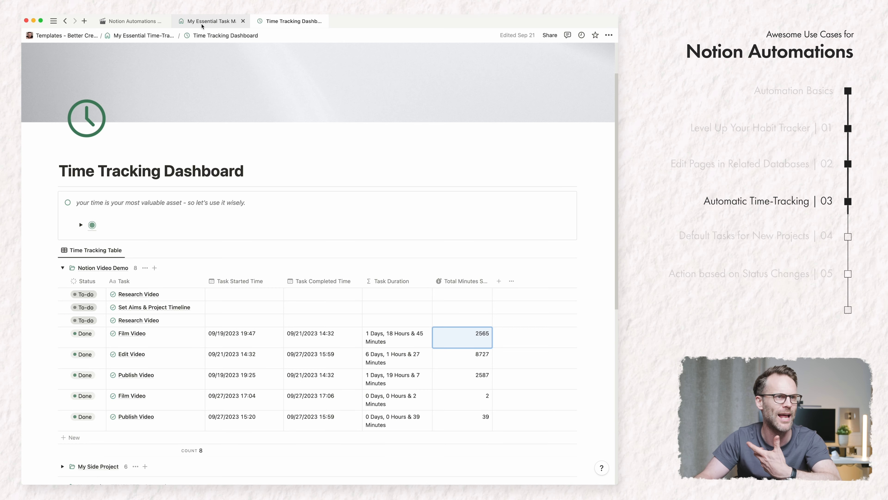
Step: Look over The Essential Notion Task Manager download page, then the My Essential Task Manager page from its inbox to its System section
{"action": "left_click", "coordinate": [202, 25]}
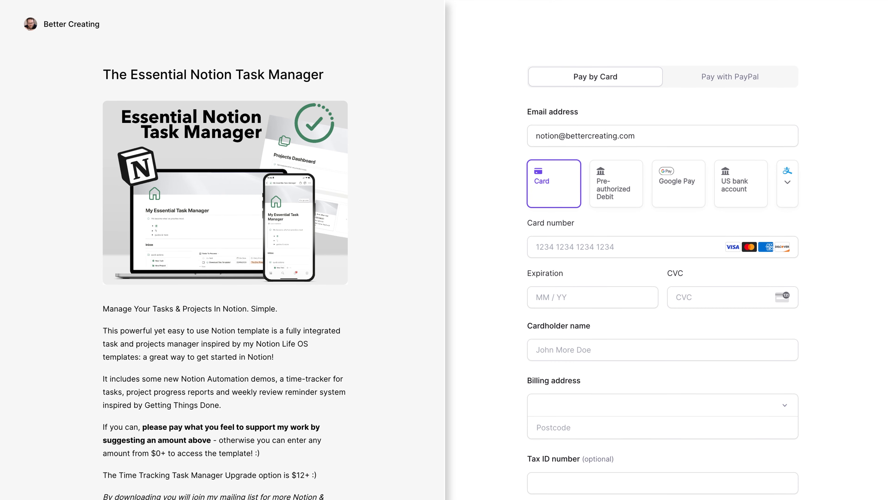
{"action": "scroll", "coordinate": [224, 245], "scroll_direction": "down", "scroll_amount": 8}
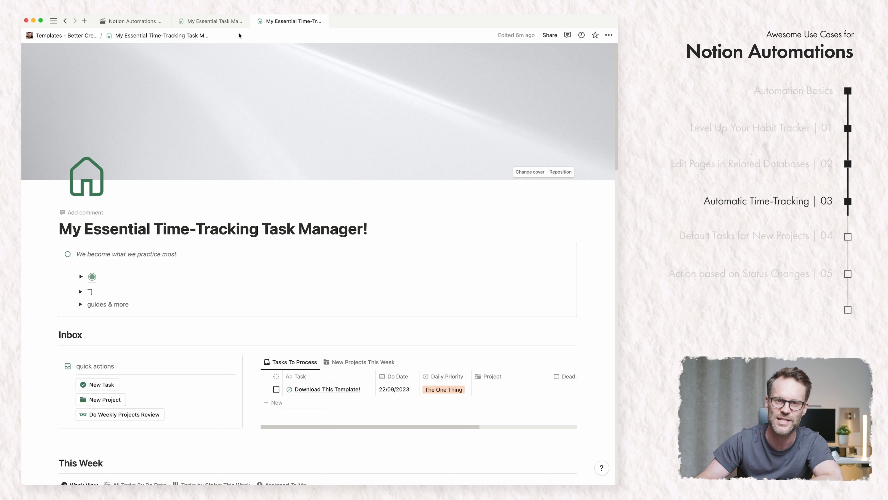
{"action": "left_click", "coordinate": [222, 24]}
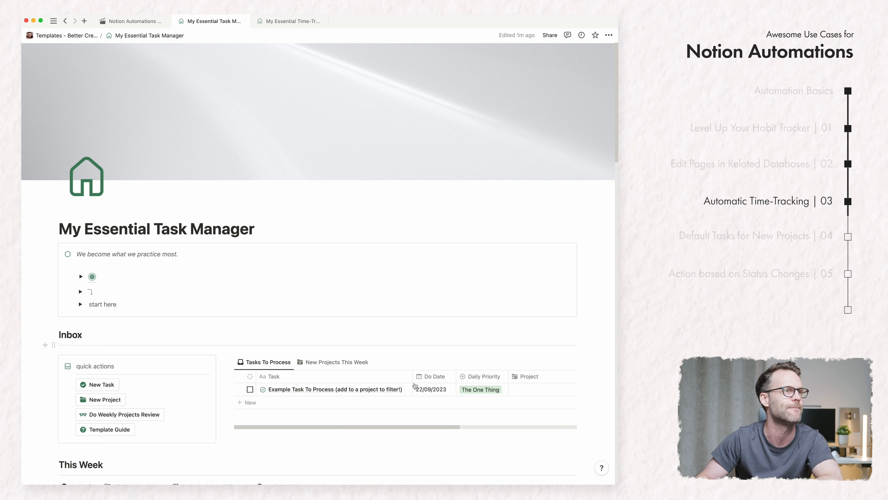
{"action": "scroll", "coordinate": [454, 392], "scroll_direction": "right", "scroll_amount": 5}
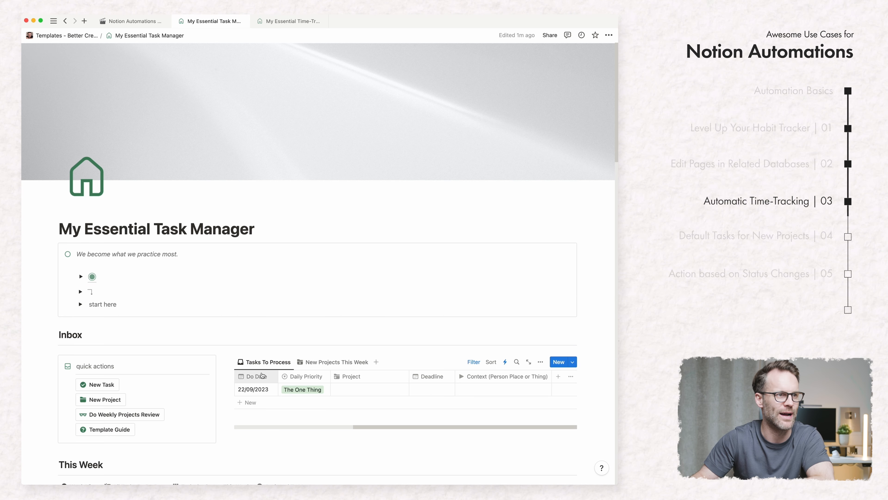
{"action": "scroll", "coordinate": [262, 376], "scroll_direction": "down", "scroll_amount": 20}
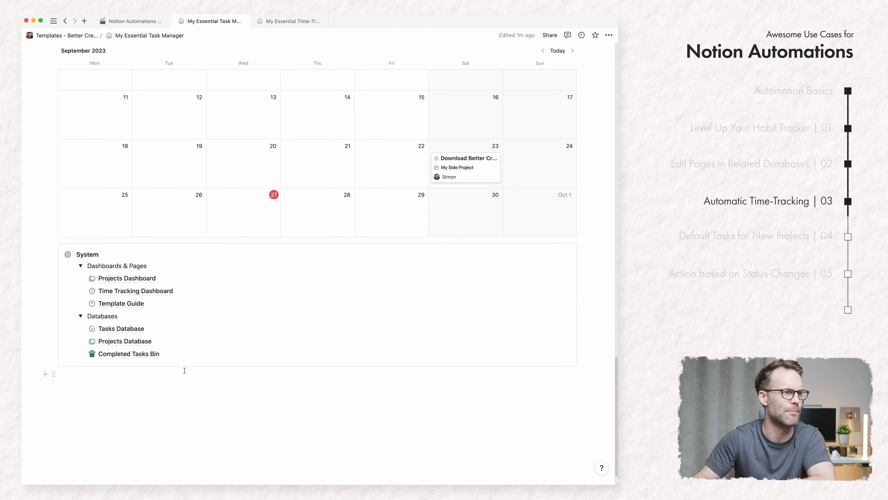
Step: View the Tasks Database, return to My Essential Task Manager, and show This Week in the All Tasks By Do Date view
{"action": "left_click", "coordinate": [126, 330]}
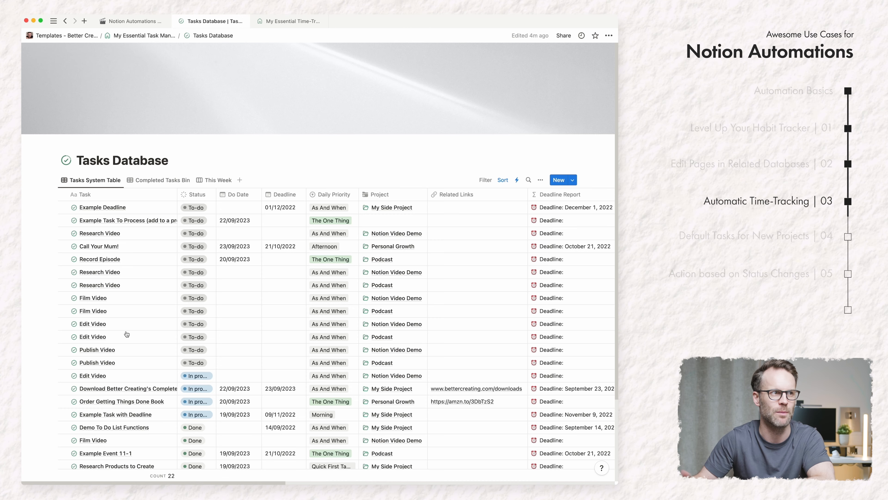
{"action": "left_click", "coordinate": [65, 21]}
{"action": "scroll", "coordinate": [107, 228], "scroll_direction": "up", "scroll_amount": 6}
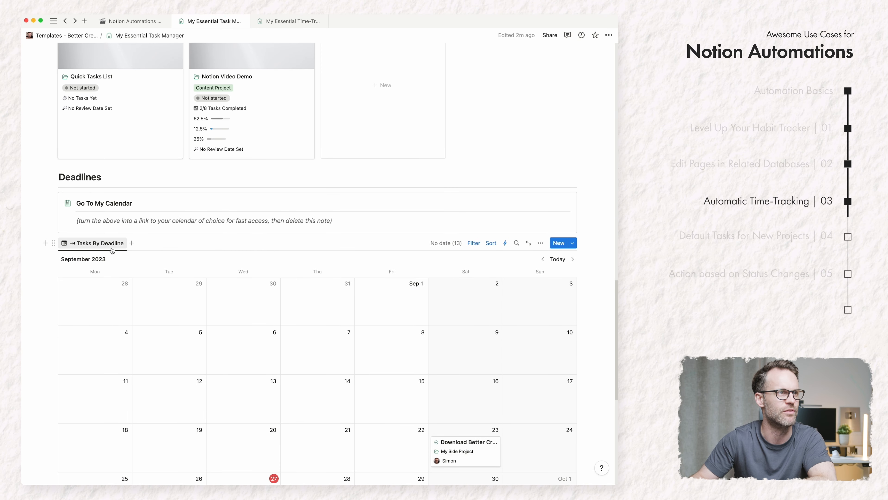
{"action": "scroll", "coordinate": [112, 250], "scroll_direction": "up", "scroll_amount": 10}
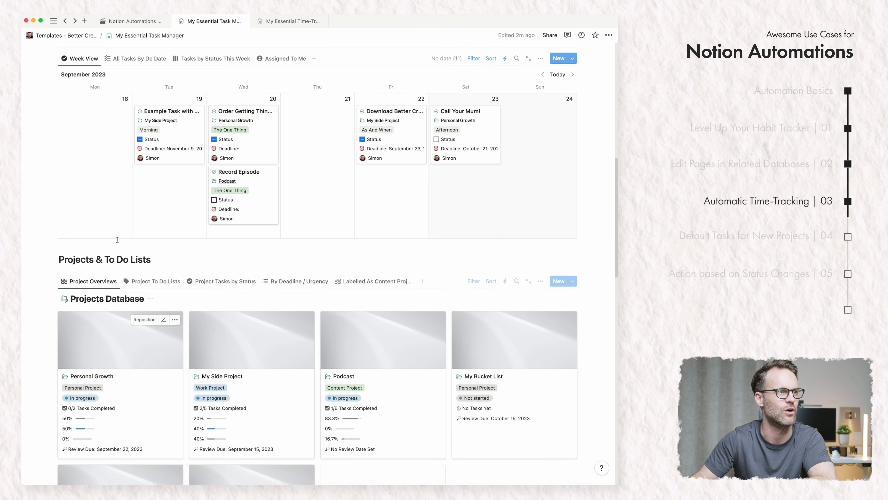
{"action": "scroll", "coordinate": [118, 240], "scroll_direction": "up", "scroll_amount": 5}
{"action": "left_click", "coordinate": [124, 253]}
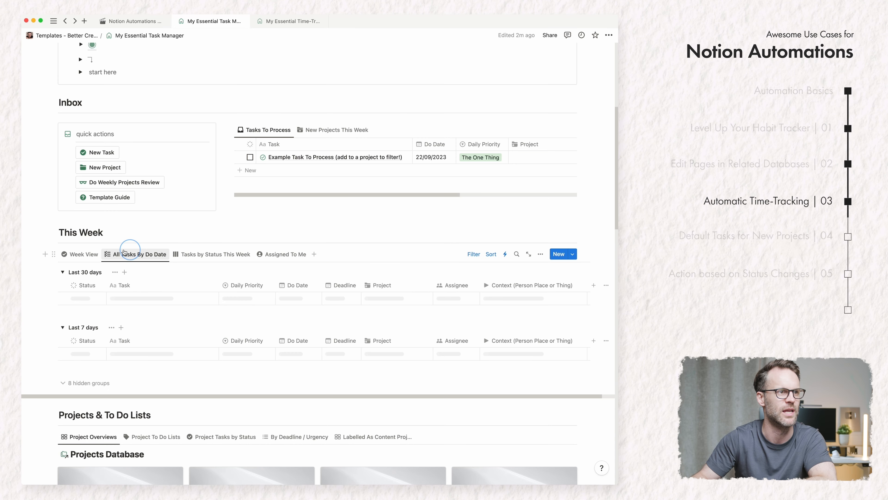
{"action": "scroll", "coordinate": [233, 354], "scroll_direction": "down", "scroll_amount": 10}
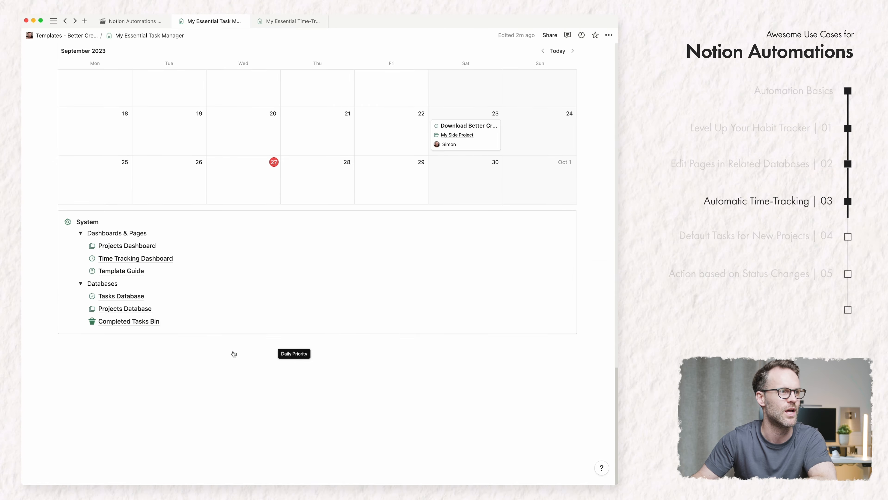
Step: Open the Time Tracking Dashboard and add a link to that page of My Essential Task Manager below Projects Dashboard in its menu toggle
{"action": "left_click", "coordinate": [145, 259]}
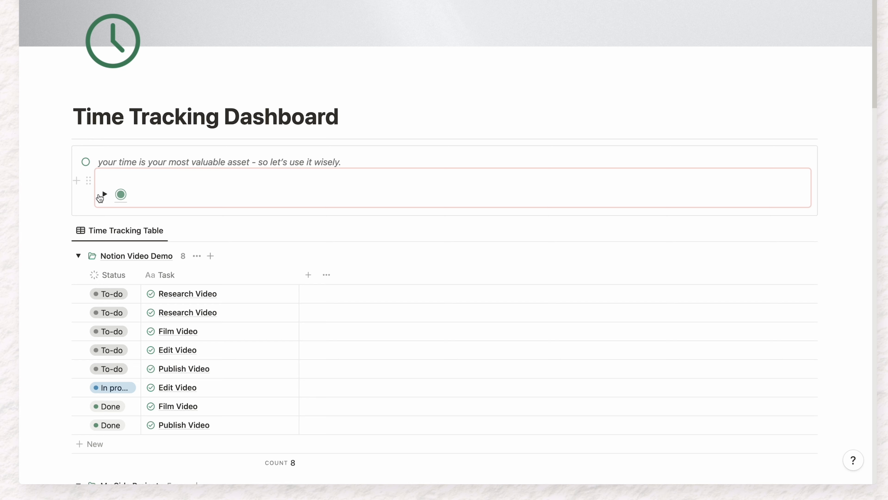
{"action": "left_click", "coordinate": [82, 283]}
{"action": "left_click", "coordinate": [106, 190]}
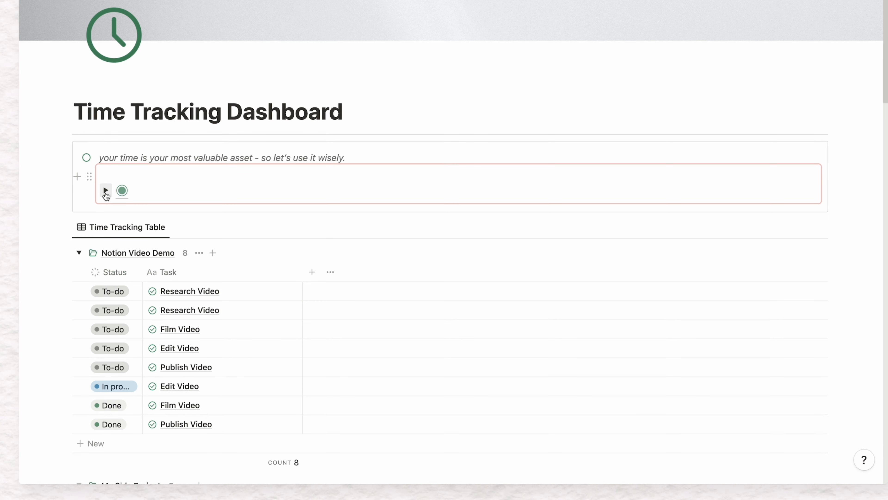
{"action": "left_click", "coordinate": [106, 191]}
{"action": "left_click", "coordinate": [250, 210]}
{"action": "key", "text": "Return"}
{"action": "type", "text": "@TIME"}
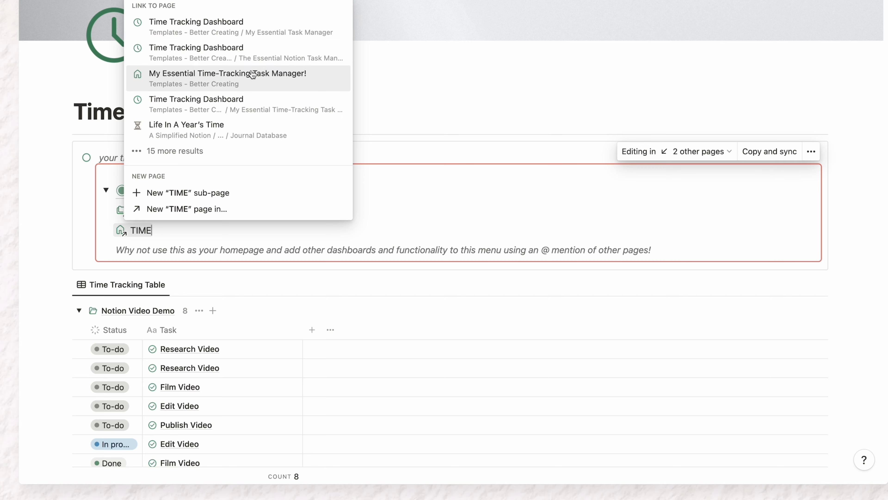
{"action": "left_click", "coordinate": [255, 33]}
{"action": "left_click", "coordinate": [106, 190]}
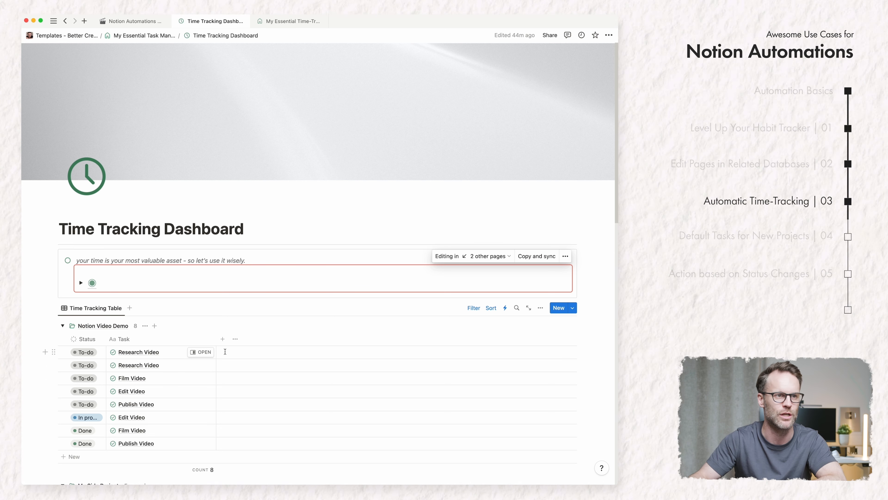
Step: Add a Date property named Task Started Time to the Time Tracking Table
{"action": "left_click", "coordinate": [223, 339]}
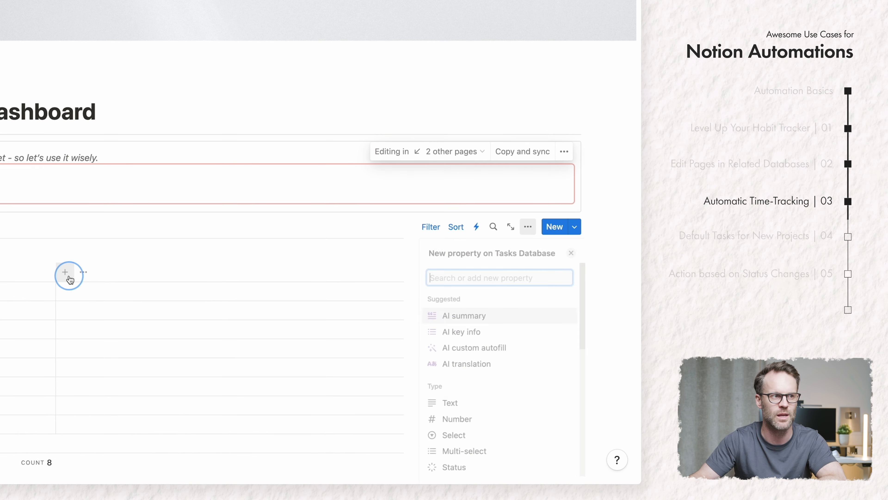
{"action": "scroll", "coordinate": [510, 403], "scroll_direction": "down", "scroll_amount": 1}
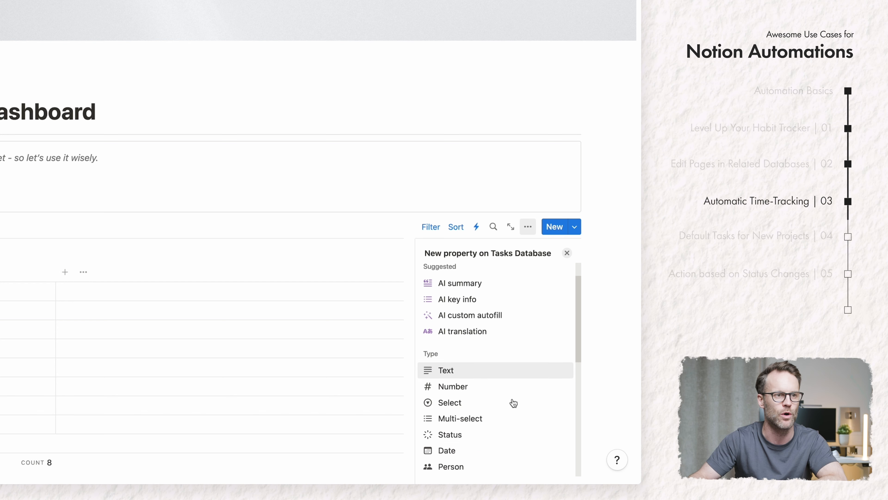
{"action": "scroll", "coordinate": [472, 448], "scroll_direction": "down", "scroll_amount": 3}
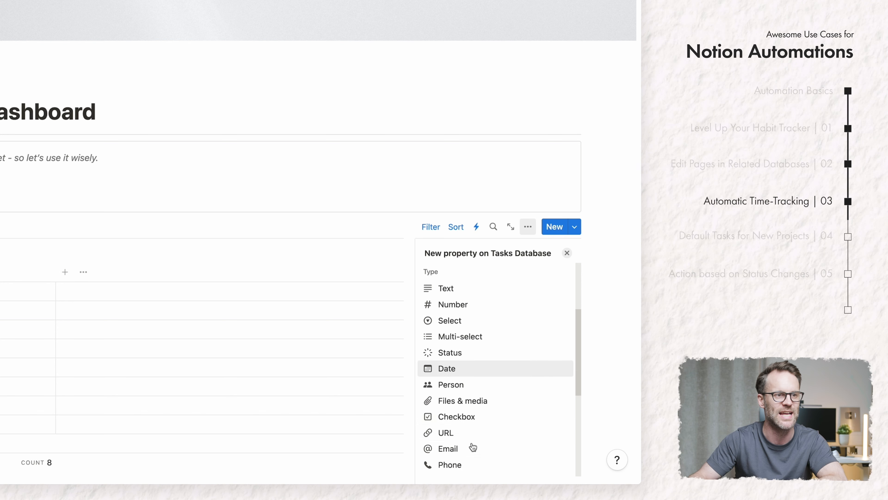
{"action": "left_click", "coordinate": [455, 369]}
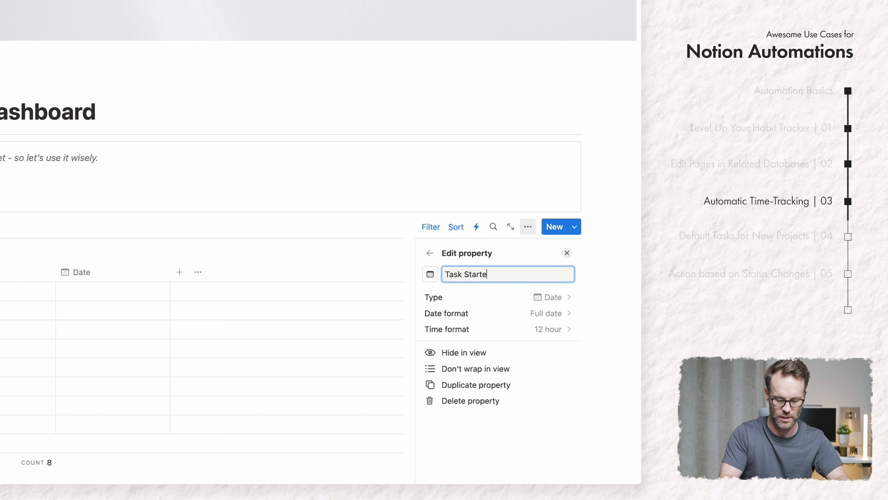
{"action": "type", "text": "Task Started Time"}
Step: Format the Task Started Time property with Day/Month/Year dates and 24 hour time
{"action": "left_click", "coordinate": [552, 313]}
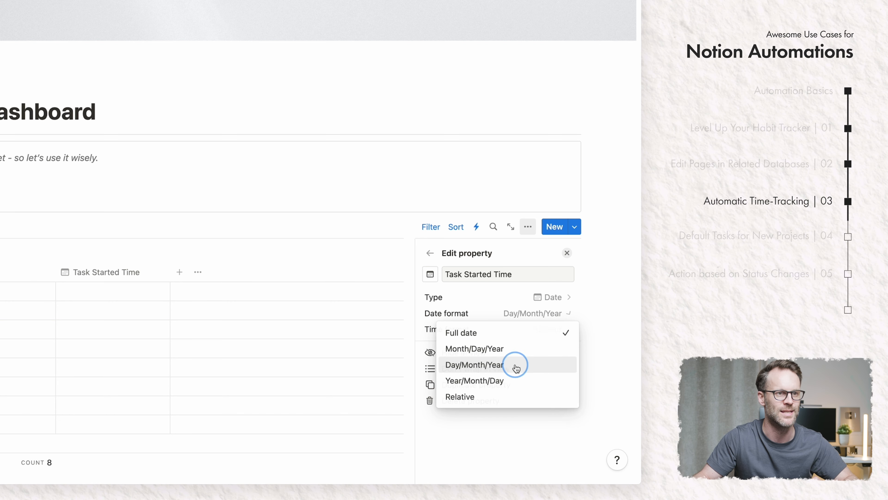
{"action": "left_click", "coordinate": [559, 336]}
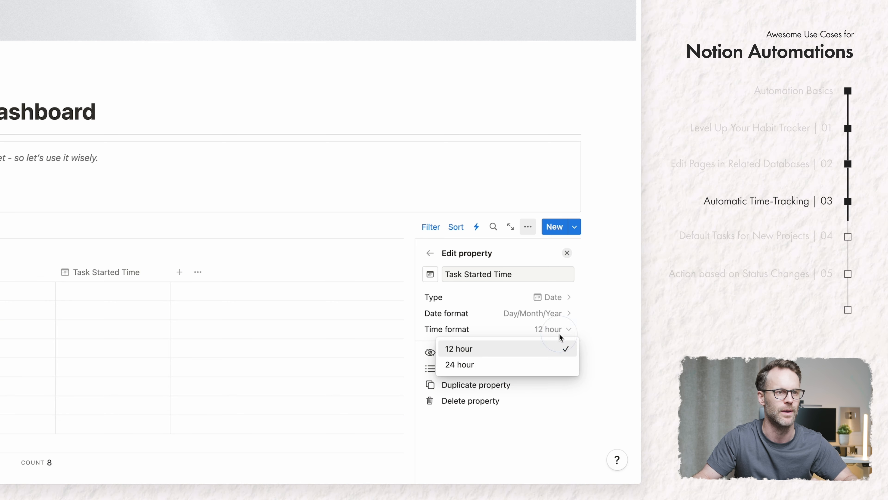
{"action": "left_click", "coordinate": [493, 364]}
{"action": "left_click", "coordinate": [195, 251]}
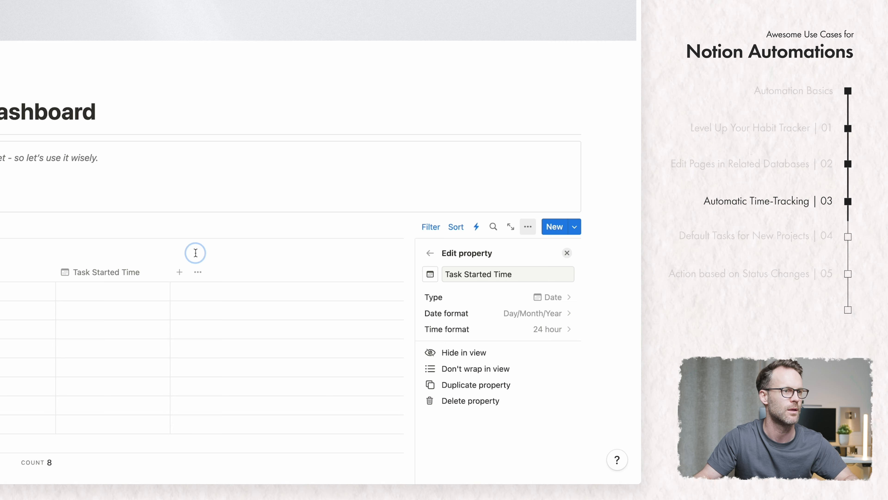
Step: Duplicate the Task Started Time property and rename the copy Task Completed Time
{"action": "left_click", "coordinate": [153, 280]}
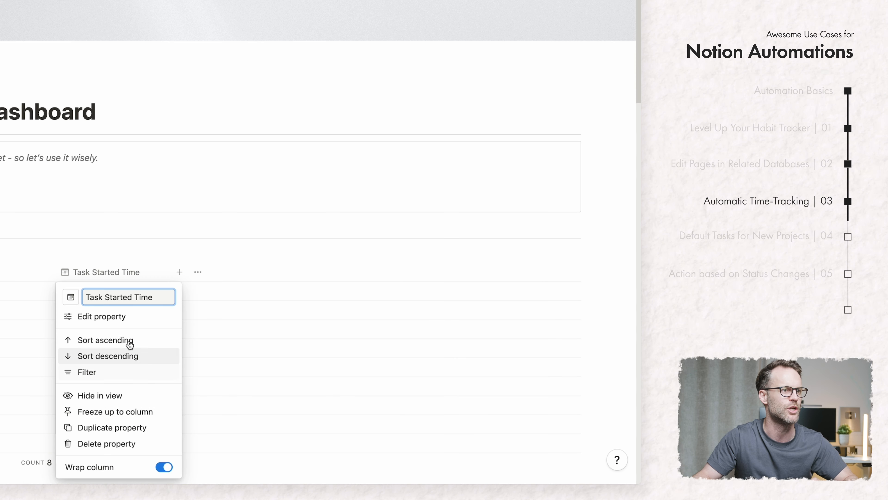
{"action": "left_click", "coordinate": [121, 428]}
{"action": "left_click", "coordinate": [257, 273]}
{"action": "double_click", "coordinate": [233, 297]}
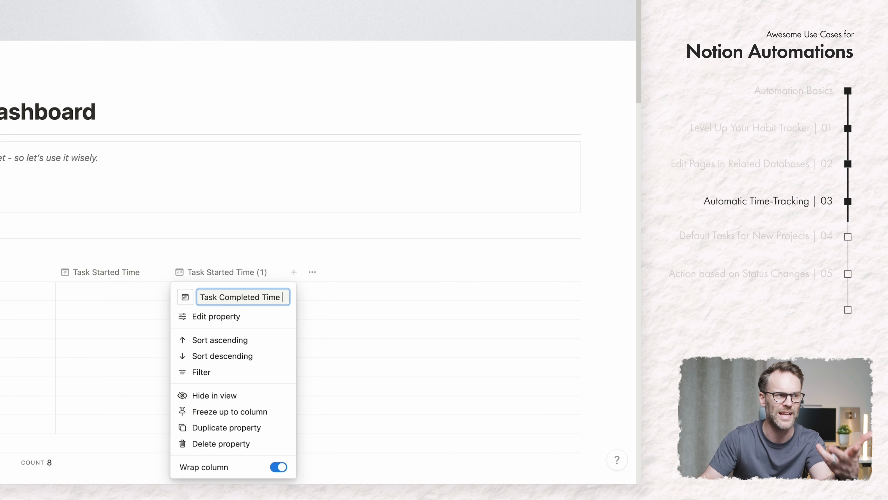
{"action": "key", "text": "Return"}
Step: Start a Tasks Database automation named Trigger Task Started, triggered only when Status is set to In progress
{"action": "left_click", "coordinate": [477, 227]}
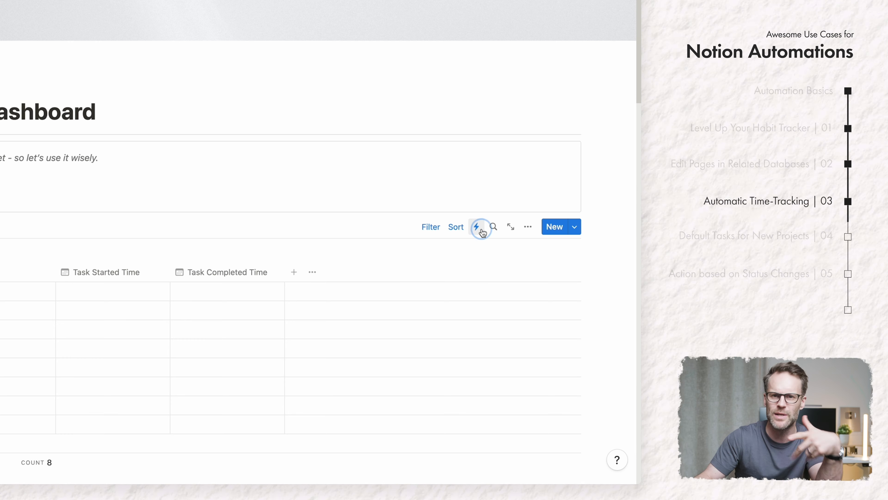
{"action": "left_click", "coordinate": [477, 388]}
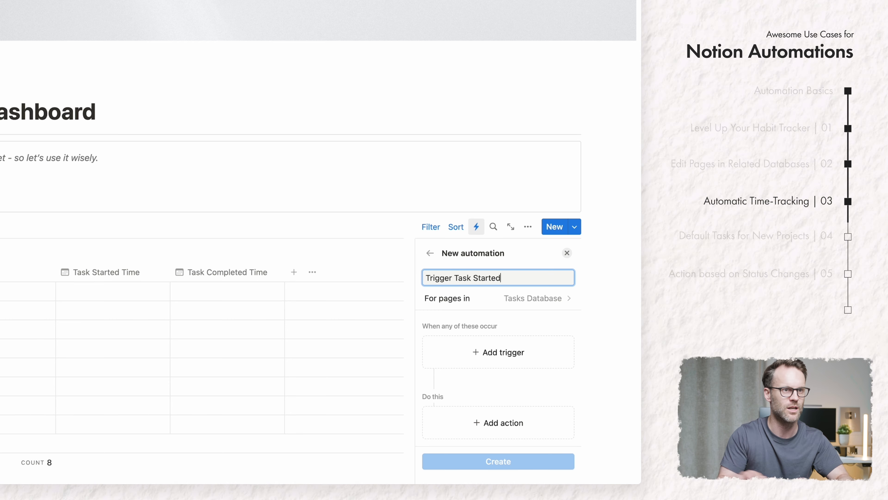
{"action": "left_click", "coordinate": [495, 353]}
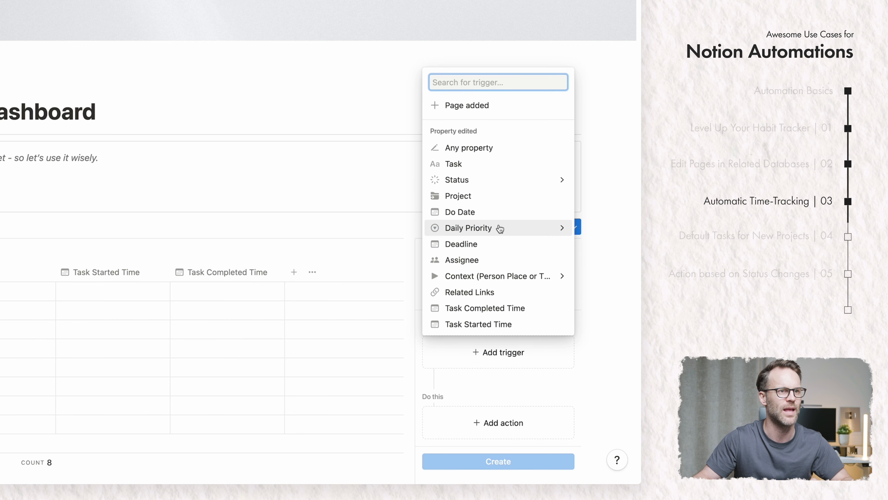
{"action": "left_click", "coordinate": [475, 181]}
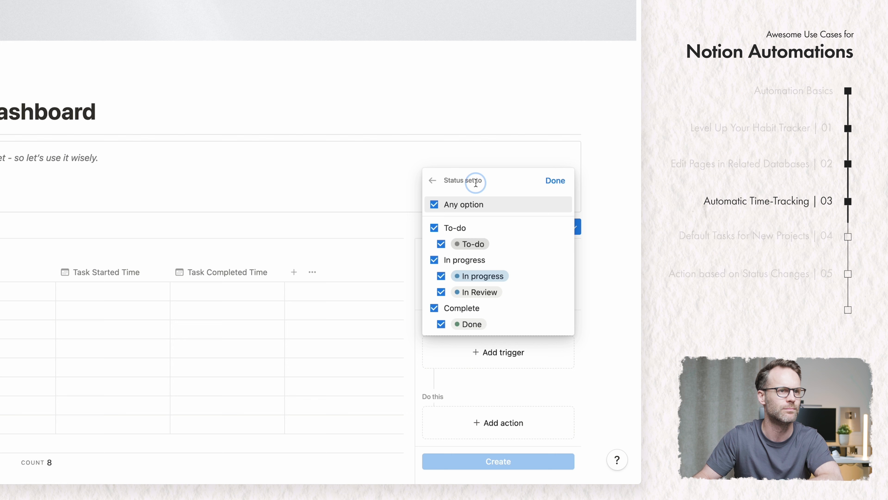
{"action": "left_click", "coordinate": [435, 205]}
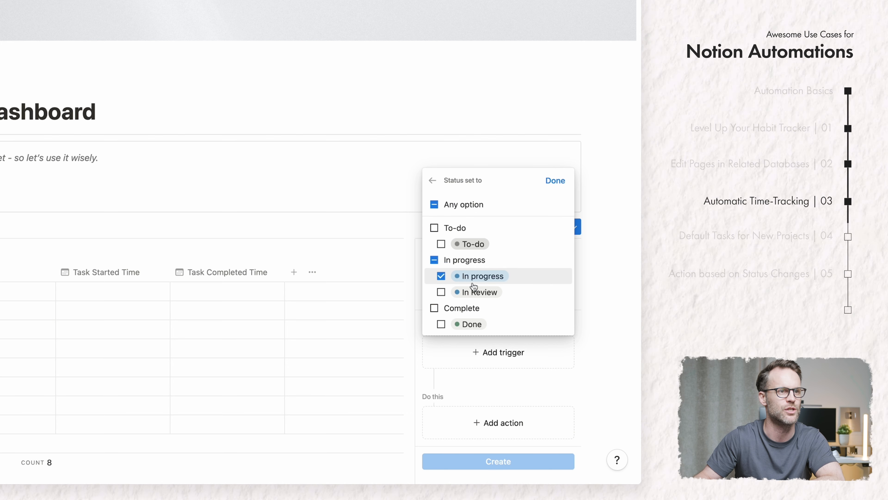
{"action": "left_click", "coordinate": [556, 180]}
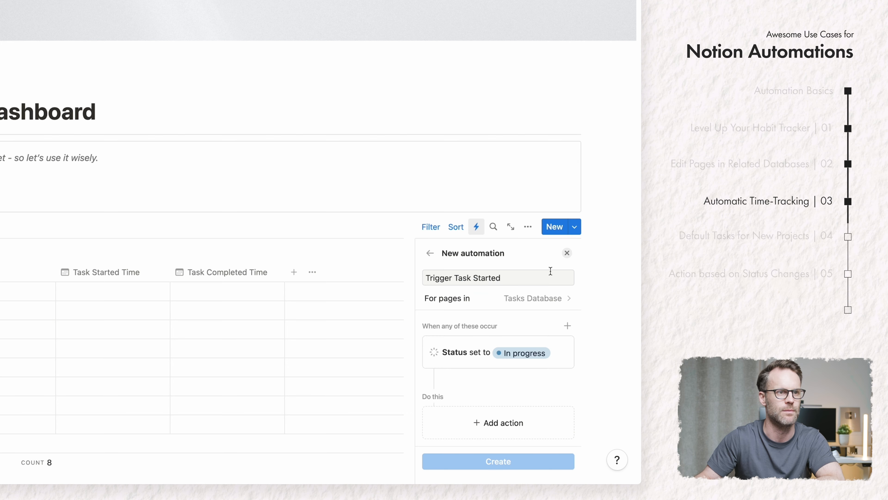
Step: Add an action setting Task Started Time to Now, and create the automation
{"action": "left_click", "coordinate": [508, 434]}
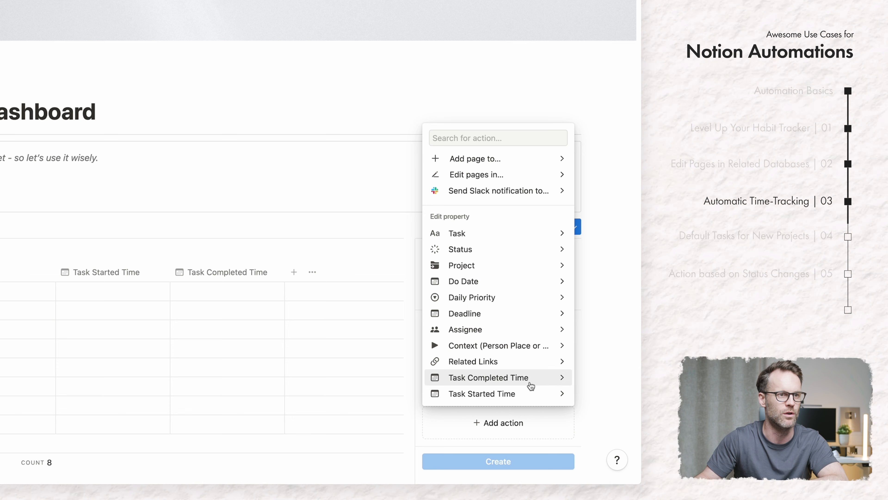
{"action": "left_click", "coordinate": [514, 394]}
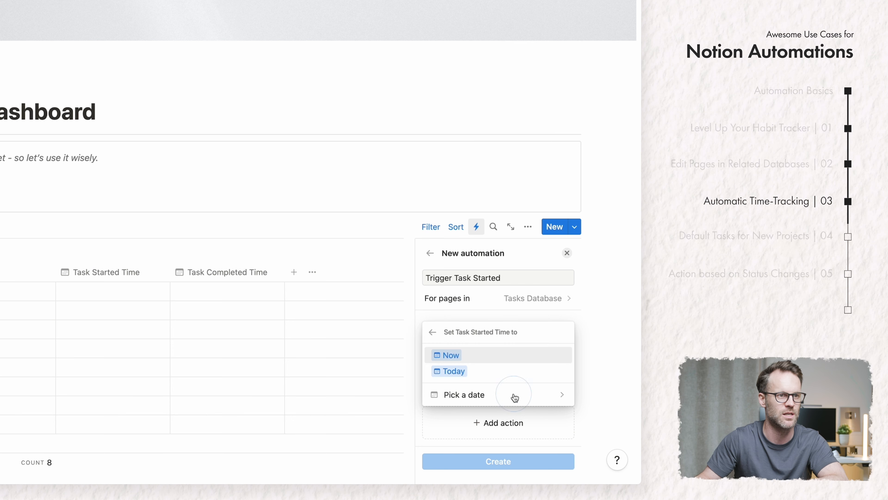
{"action": "left_click", "coordinate": [451, 356]}
{"action": "left_click", "coordinate": [492, 462]}
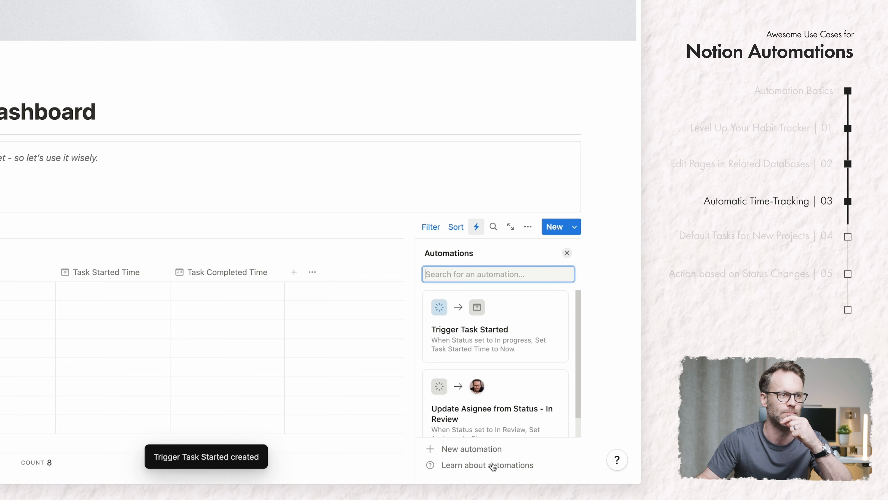
{"action": "left_click", "coordinate": [351, 243]}
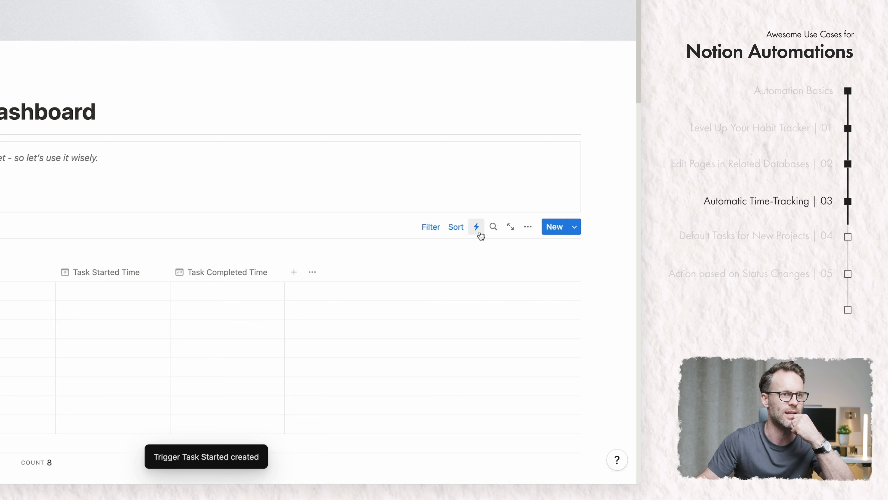
Step: Start another Tasks Database automation that triggers only when Status is set to Complete
{"action": "left_click", "coordinate": [480, 233]}
{"action": "scroll", "coordinate": [507, 403], "scroll_direction": "down", "scroll_amount": 1}
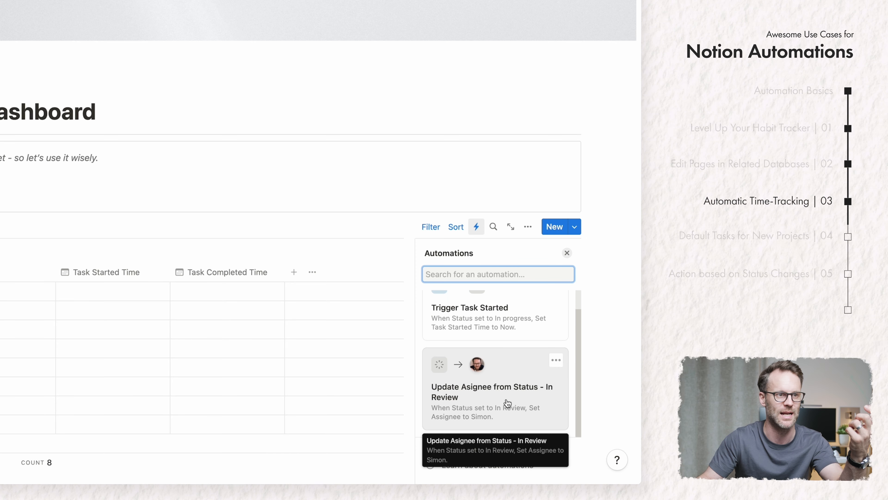
{"action": "left_click", "coordinate": [493, 450]}
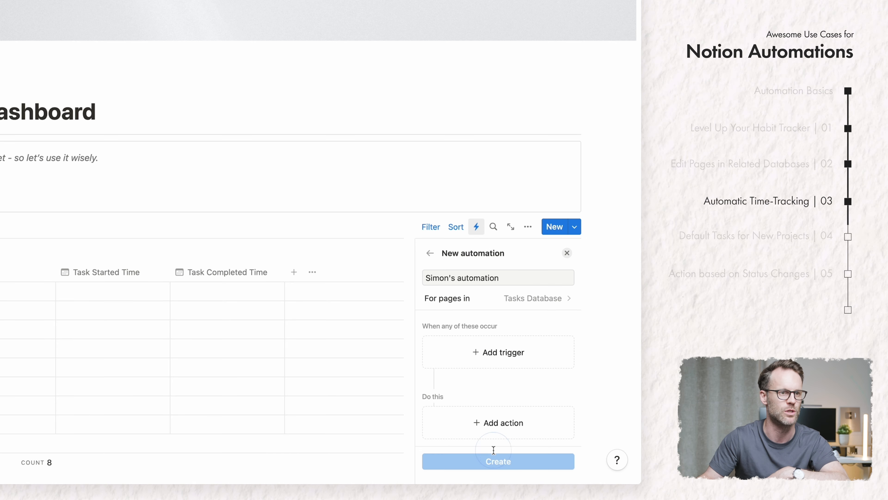
{"action": "left_click", "coordinate": [498, 362]}
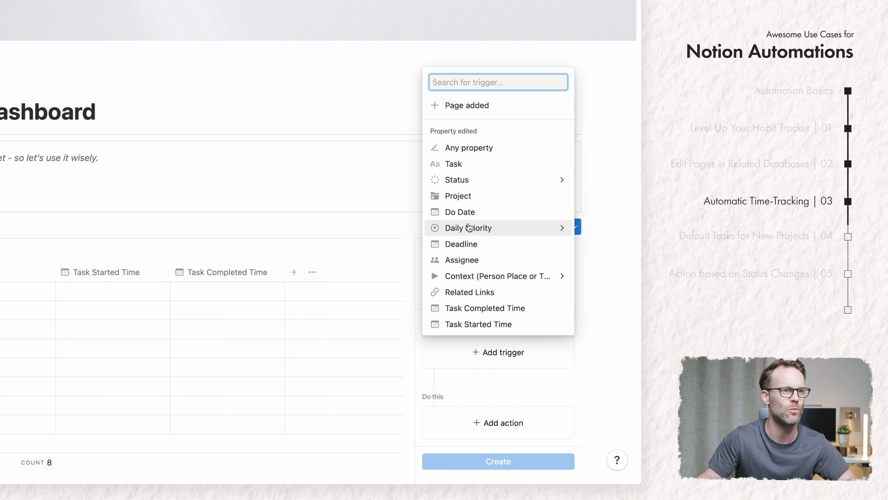
{"action": "left_click", "coordinate": [465, 179]}
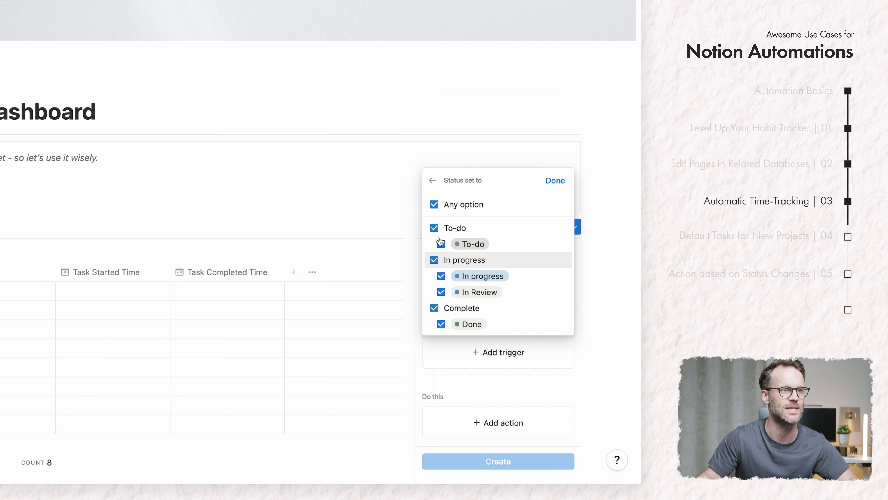
{"action": "left_click", "coordinate": [434, 205]}
{"action": "left_click", "coordinate": [434, 307]}
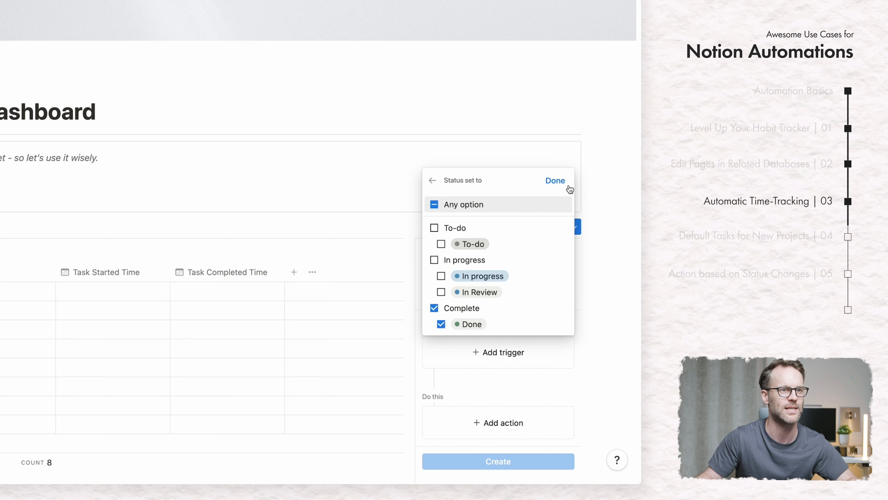
{"action": "left_click", "coordinate": [557, 180]}
Step: Add an action setting Task Completed Time to Now, and create the automation
{"action": "left_click", "coordinate": [496, 422]}
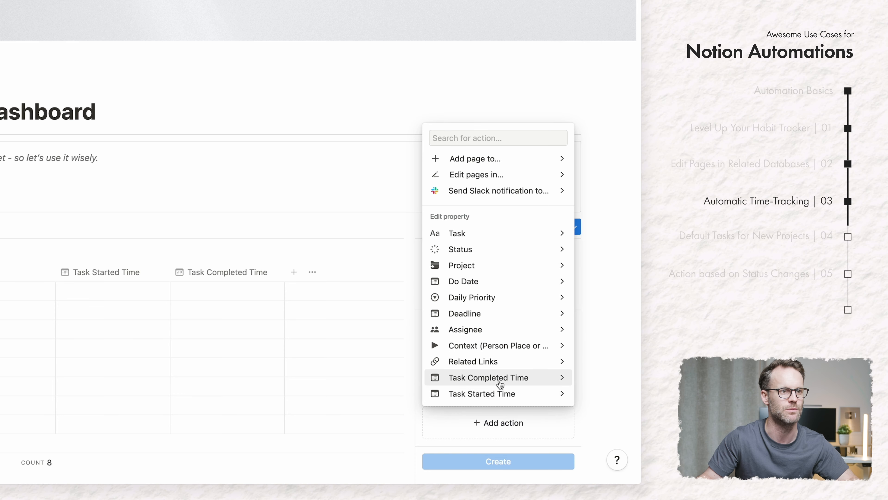
{"action": "left_click", "coordinate": [497, 378]}
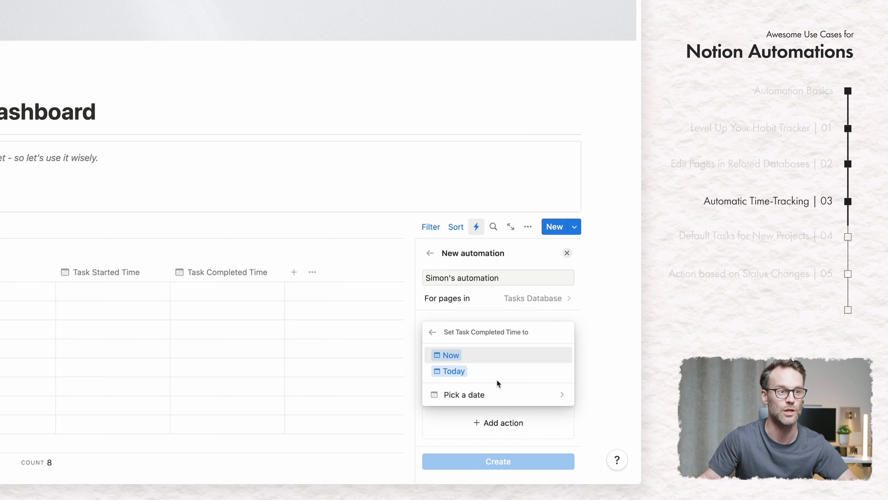
{"action": "left_click", "coordinate": [445, 356]}
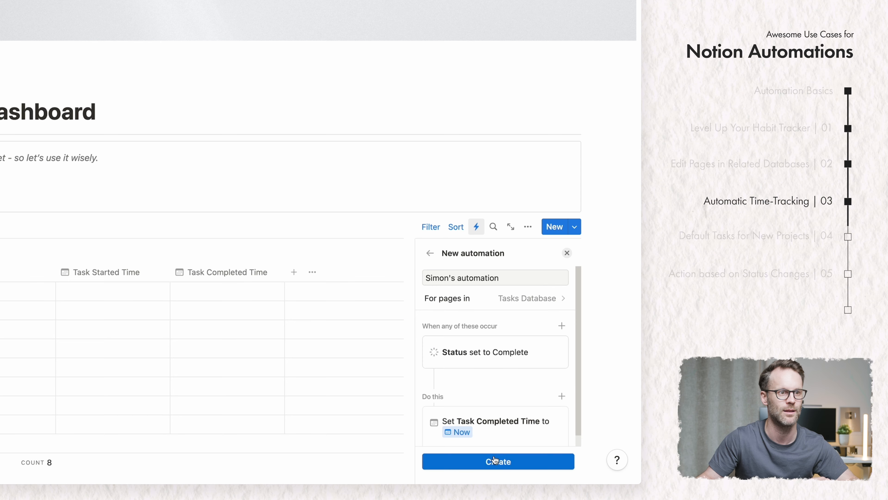
{"action": "left_click", "coordinate": [495, 461]}
Step: Rename the automation for the Complete status to Trigger Task completed and save it
{"action": "scroll", "coordinate": [501, 421], "scroll_direction": "down", "scroll_amount": 3}
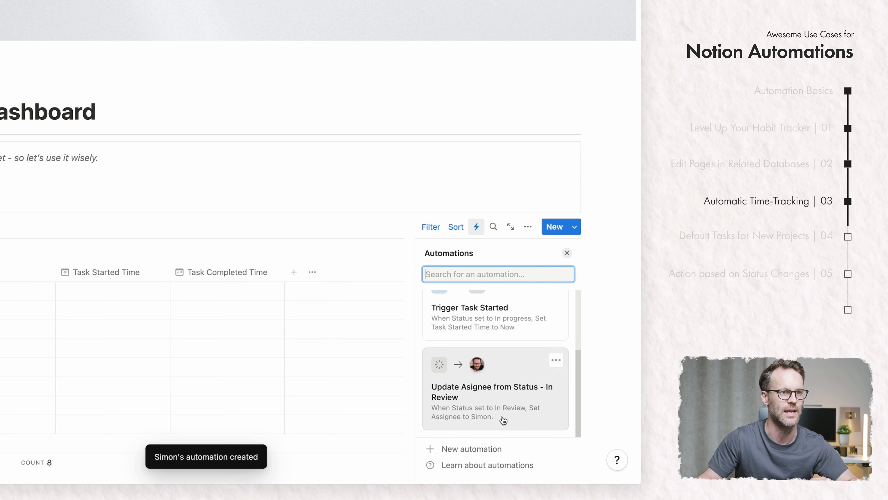
{"action": "scroll", "coordinate": [519, 359], "scroll_direction": "up", "scroll_amount": 3}
{"action": "left_click", "coordinate": [549, 307]}
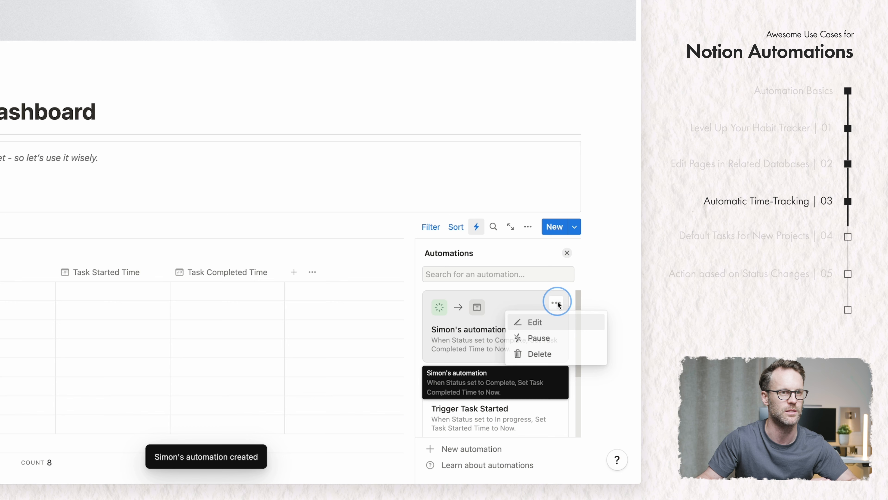
{"action": "left_click", "coordinate": [535, 321]}
{"action": "type", "text": "Task comple"}
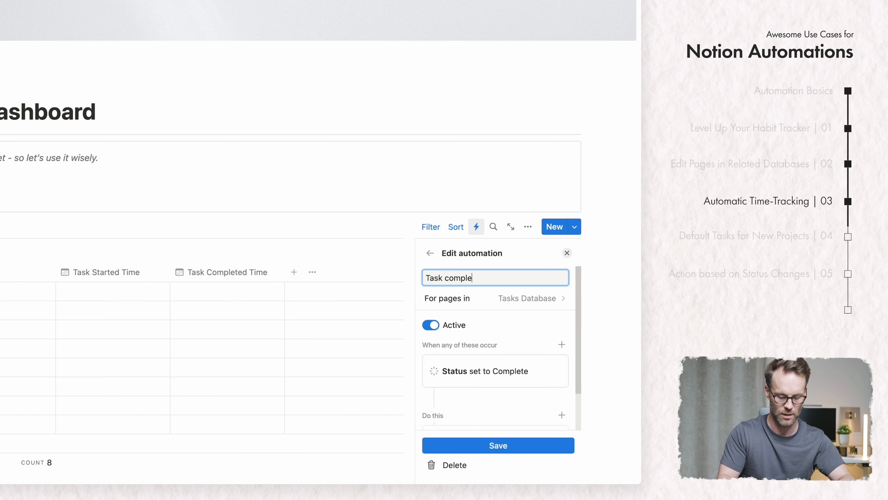
{"action": "type", "text": "ted T"}
{"action": "key", "text": "BackSpace"}
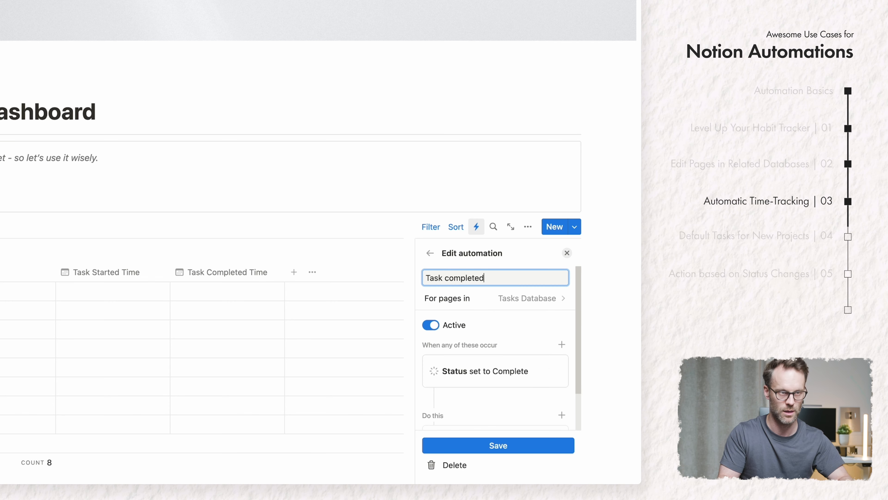
{"action": "left_click", "coordinate": [518, 445]}
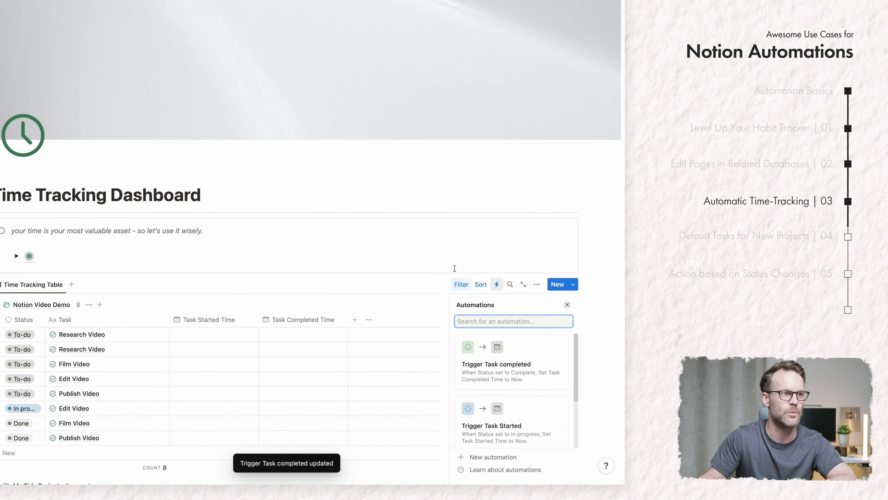
{"action": "key", "text": "Escape"}
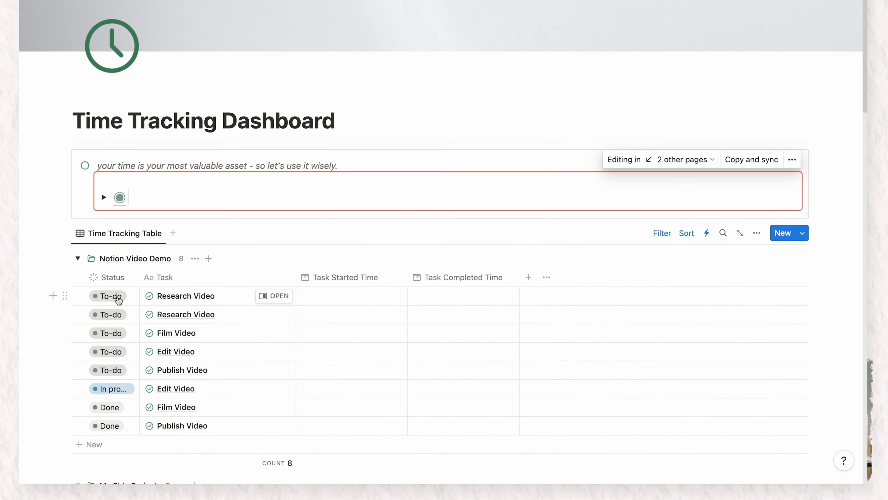
Step: Test both automations by changing a Research Video task's status from To-do to In progress and on to Done
{"action": "left_click", "coordinate": [96, 344]}
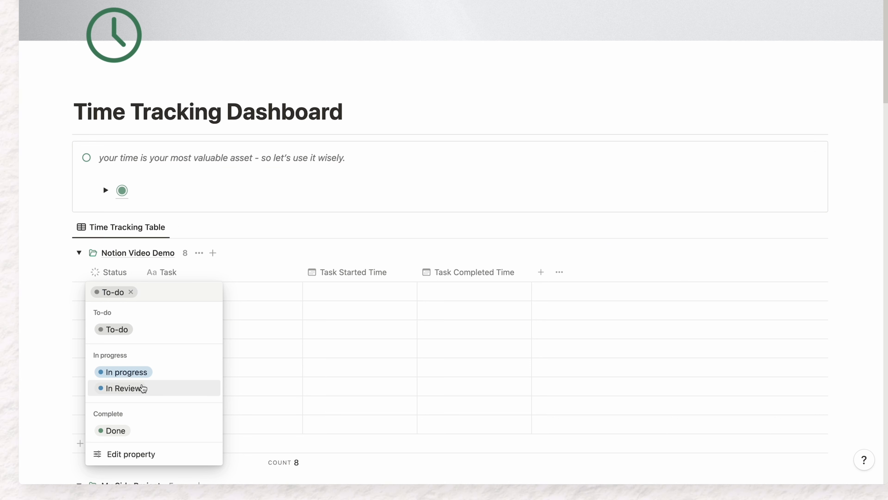
{"action": "key", "text": "Escape"}
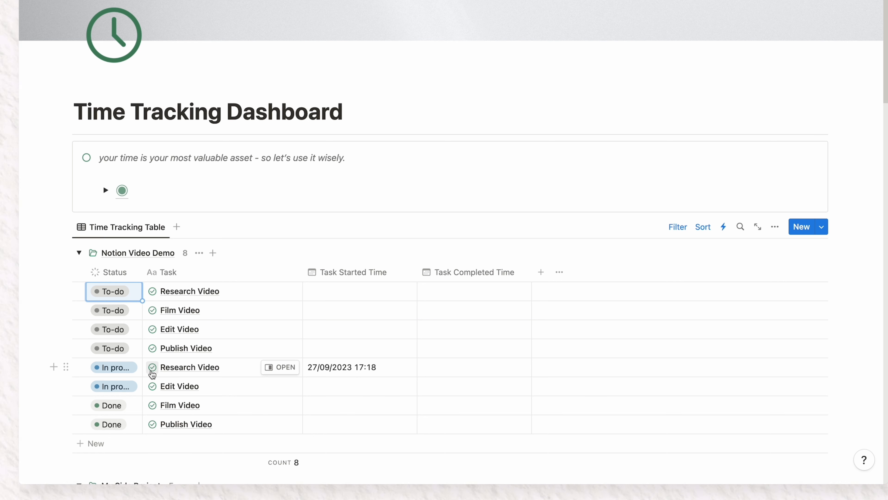
{"action": "left_click", "coordinate": [116, 367]}
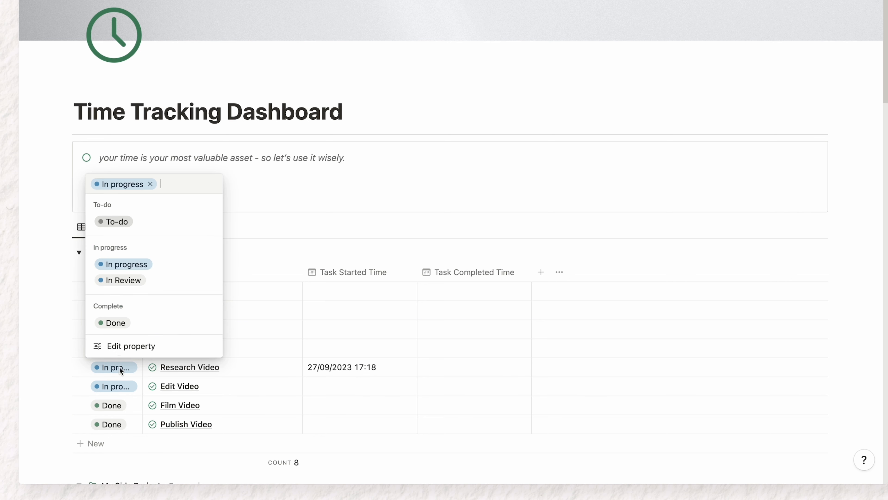
{"action": "left_click", "coordinate": [114, 324]}
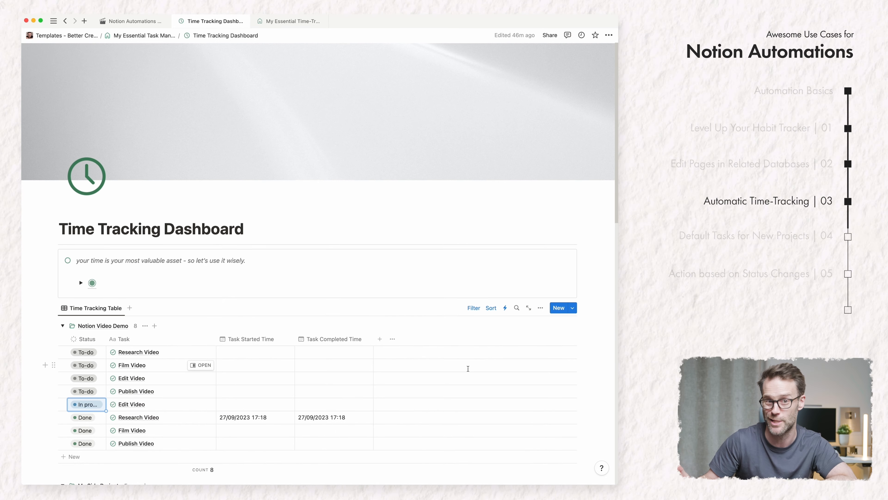
Step: Add a Formula property to the Tasks Database and name it Total Duration in Minutes
{"action": "left_click", "coordinate": [383, 345]}
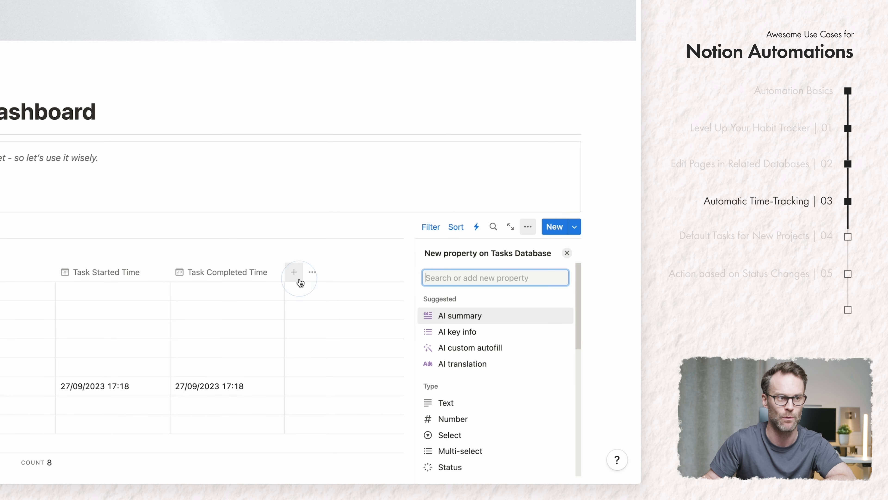
{"action": "scroll", "coordinate": [477, 426], "scroll_direction": "down", "scroll_amount": 10}
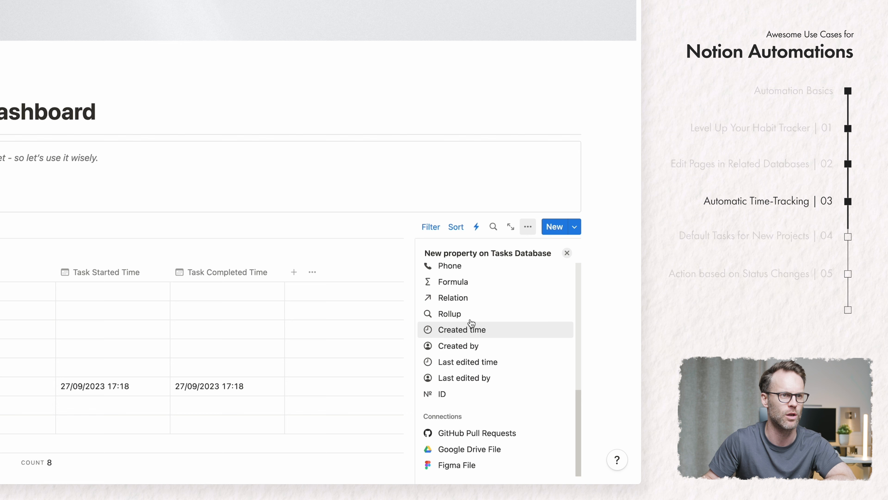
{"action": "left_click", "coordinate": [468, 286]}
{"action": "type", "text": "Duration in Minutes"}
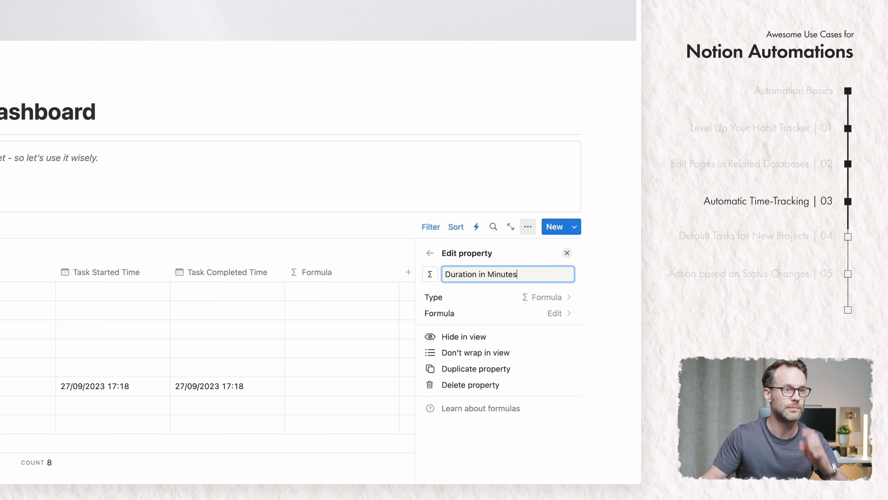
{"action": "key", "text": "Escape"}
{"action": "left_click", "coordinate": [335, 273]}
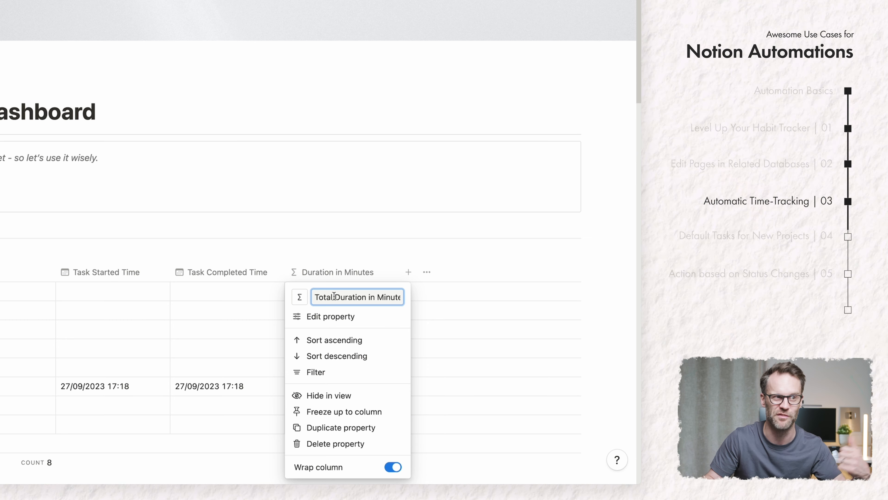
{"action": "key", "text": "Return"}
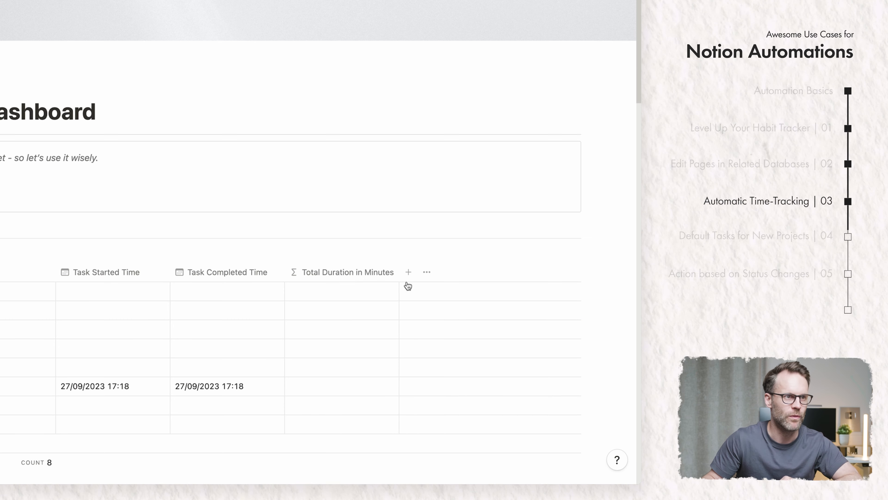
Step: Begin the Total Duration in Minutes formula with the dateBetween() function
{"action": "left_click", "coordinate": [311, 294]}
{"action": "type", "text": "D"}
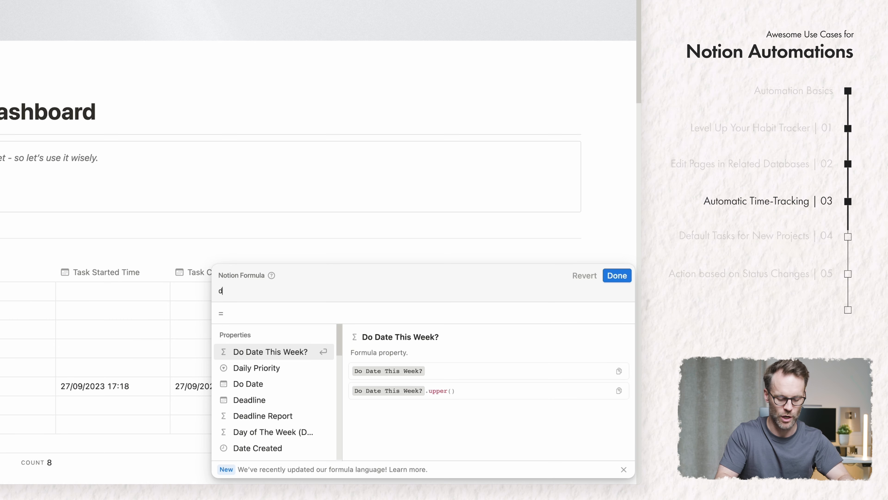
{"action": "type", "text": "ateB"}
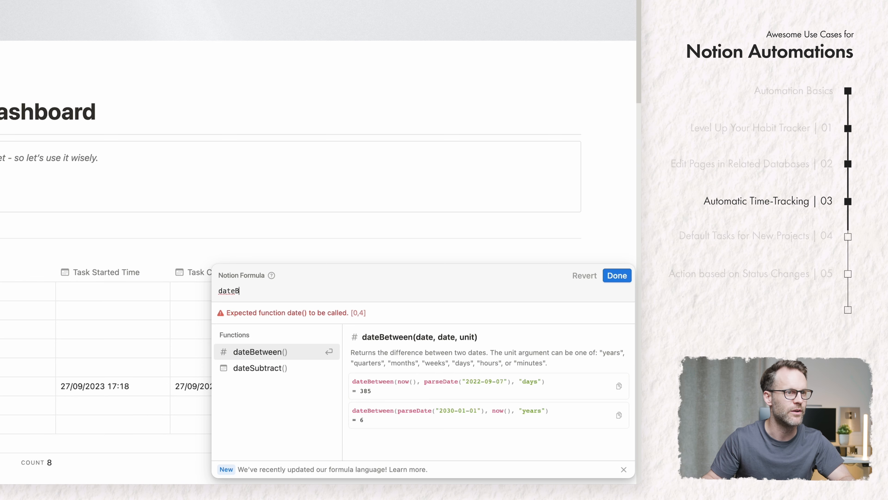
{"action": "left_click", "coordinate": [274, 352]}
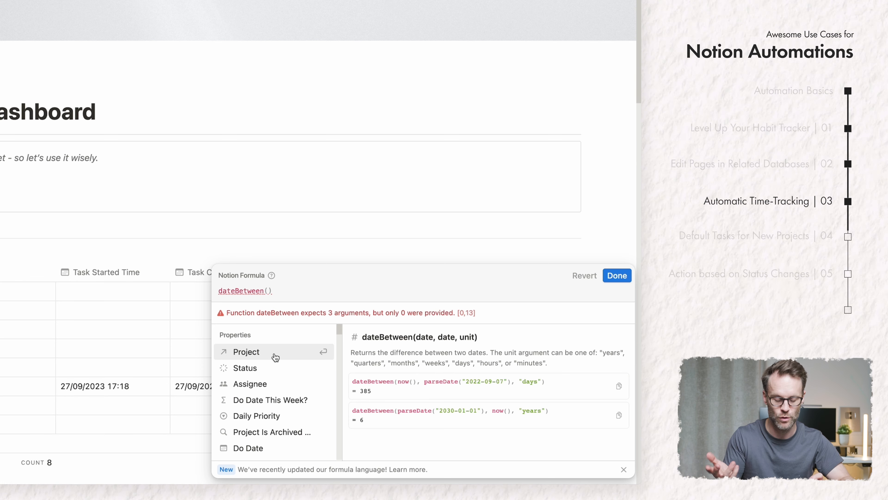
Step: Give dateBetween the properties Task Completed Time and Task Started Time as its two comma-separated date arguments
{"action": "scroll", "coordinate": [283, 424], "scroll_direction": "down", "scroll_amount": 5}
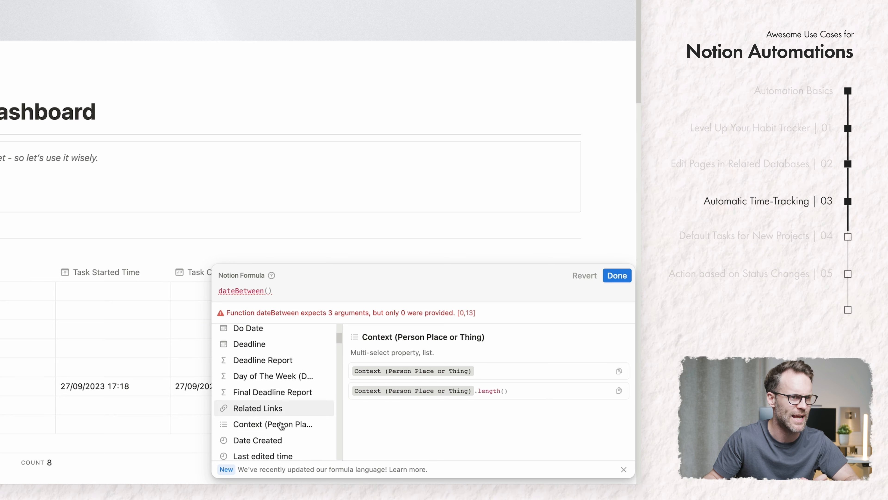
{"action": "scroll", "coordinate": [282, 425], "scroll_direction": "down", "scroll_amount": 3}
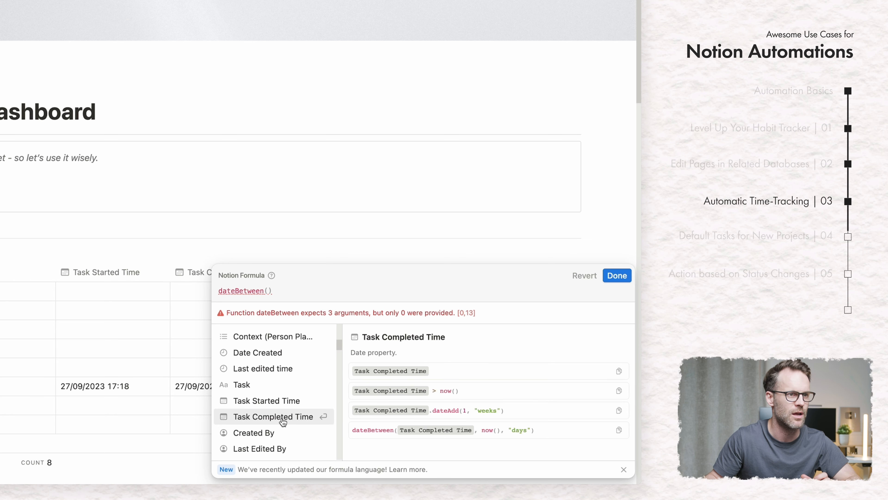
{"action": "left_click", "coordinate": [282, 419]}
{"action": "type", "text": ","}
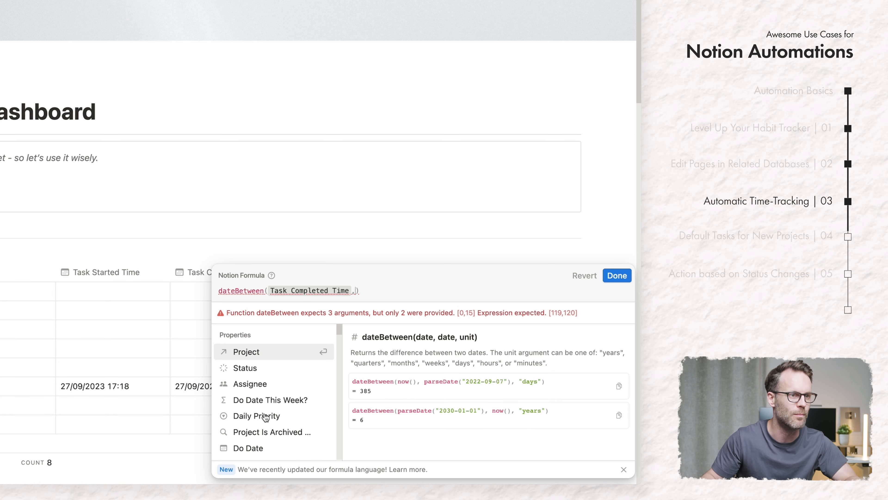
{"action": "scroll", "coordinate": [269, 414], "scroll_direction": "down", "scroll_amount": 5}
{"action": "left_click", "coordinate": [276, 406]}
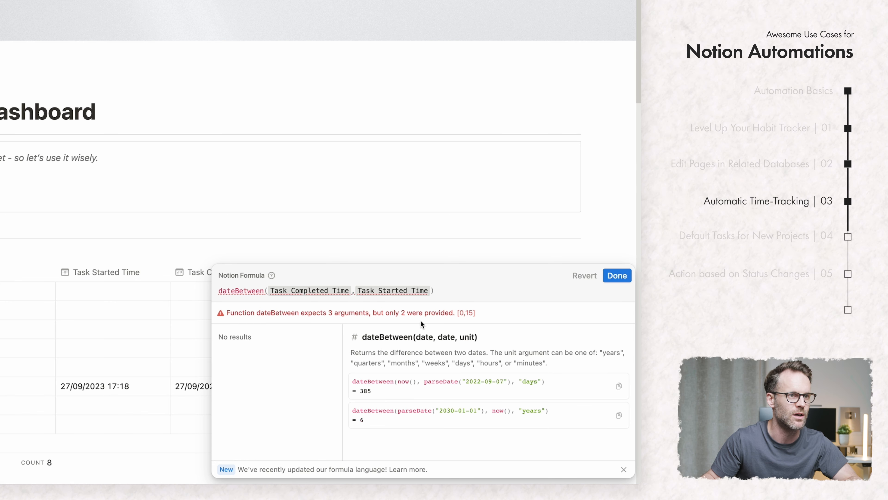
Step: Complete the formula as dateBetween(Task Completed Time, Task Started Time, "minutes"), correct its brackets, and save it
{"action": "left_click", "coordinate": [440, 289]}
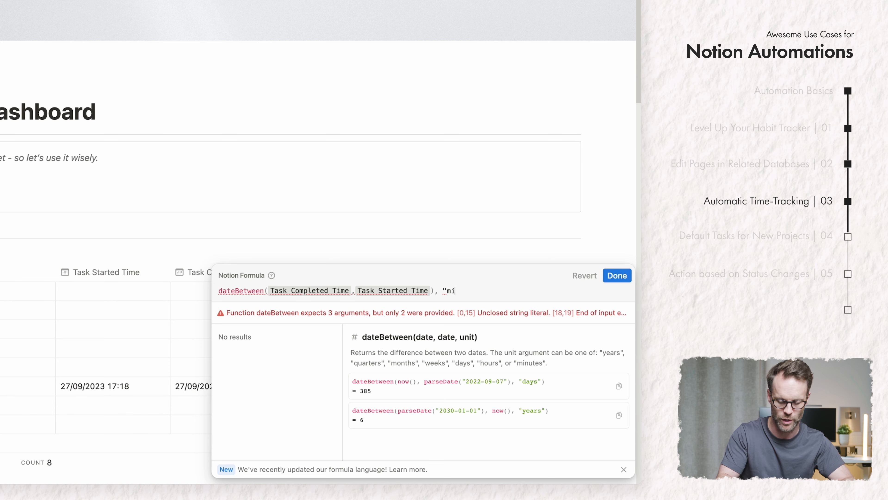
{"action": "type", "text": ", \"minutes\""}
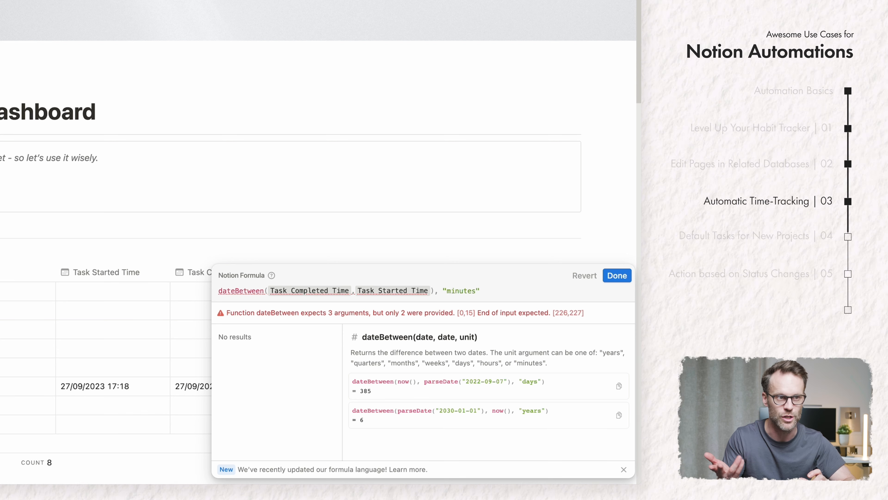
{"action": "type", "text": ")"}
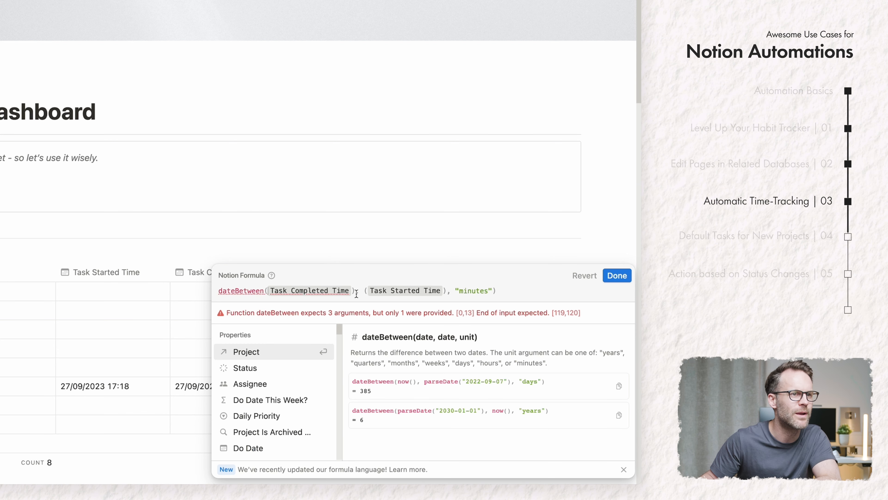
{"action": "left_click", "coordinate": [356, 291]}
{"action": "type", "text": "("}
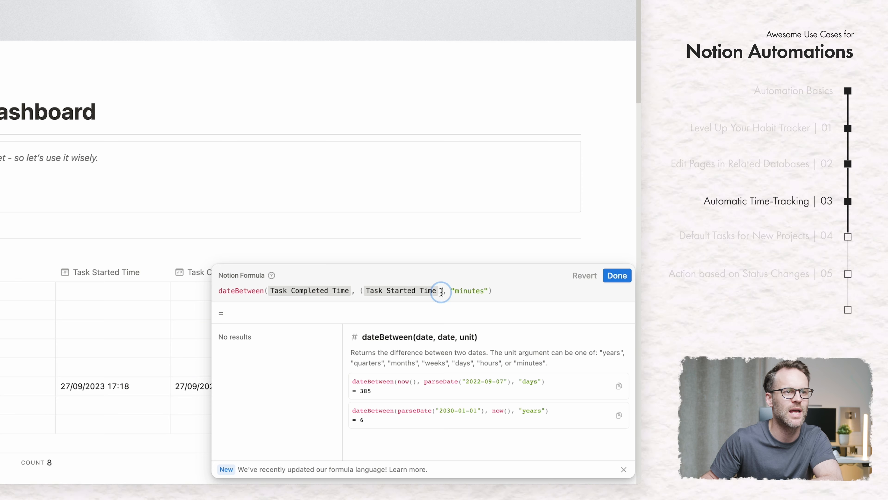
{"action": "key", "text": "BackSpace"}
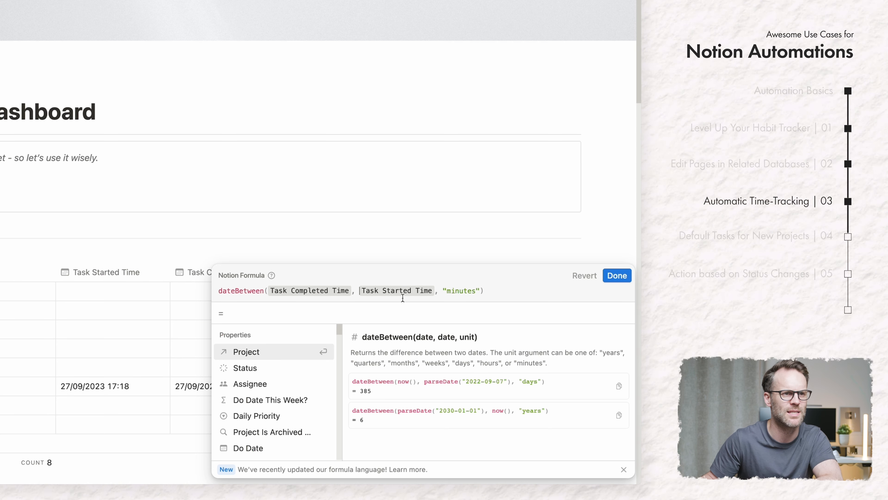
{"action": "left_click", "coordinate": [617, 275]}
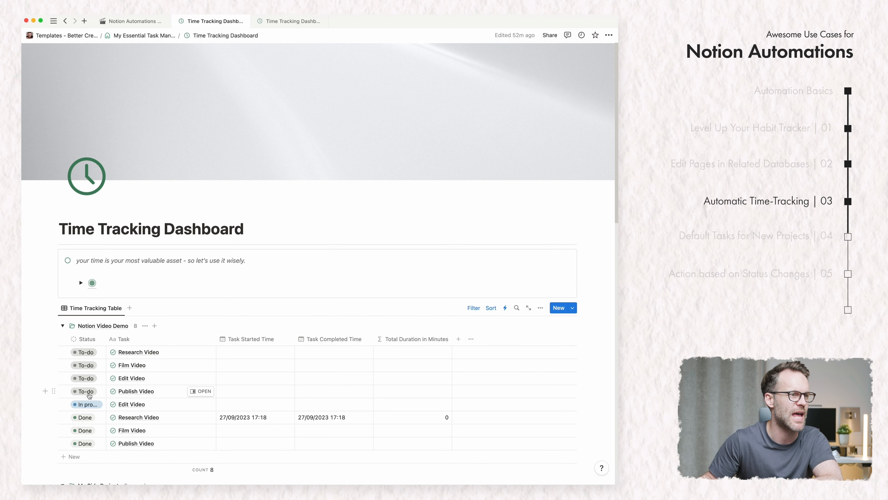
Step: Test the duration formula by changing a To-do Publish Video task's status to In progress and on to Done
{"action": "left_click", "coordinate": [86, 391]}
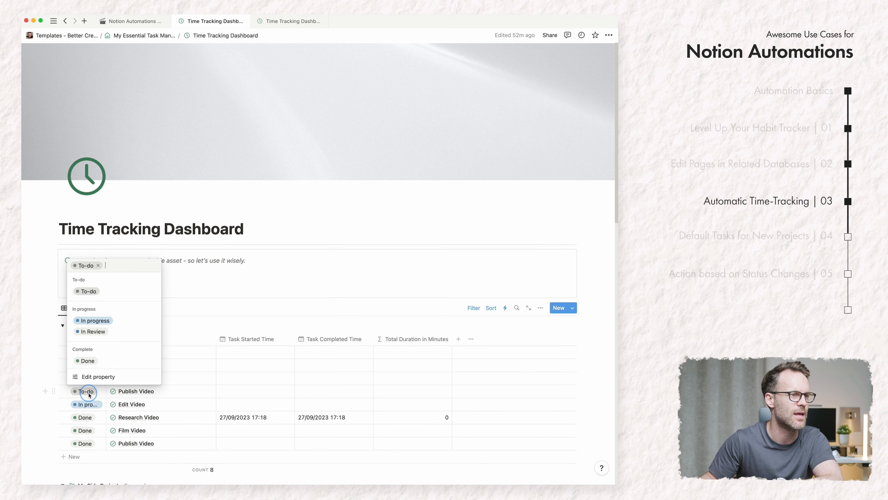
{"action": "left_click", "coordinate": [83, 320]}
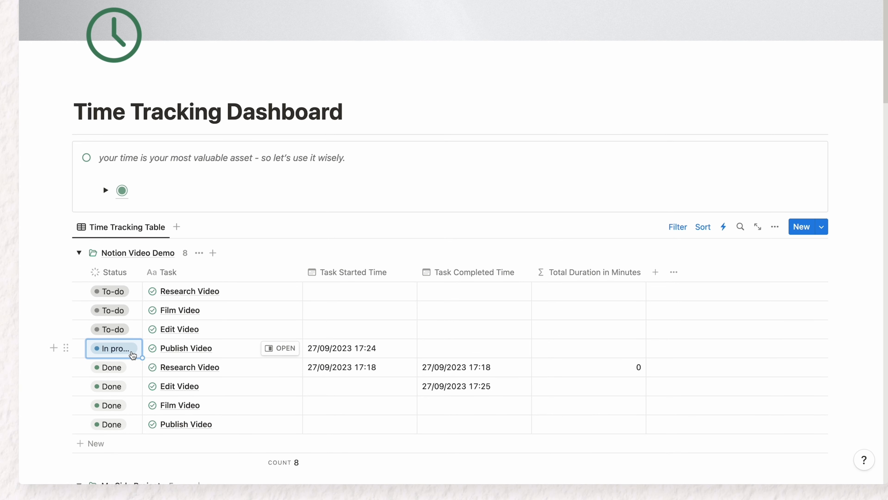
{"action": "left_click", "coordinate": [133, 354]}
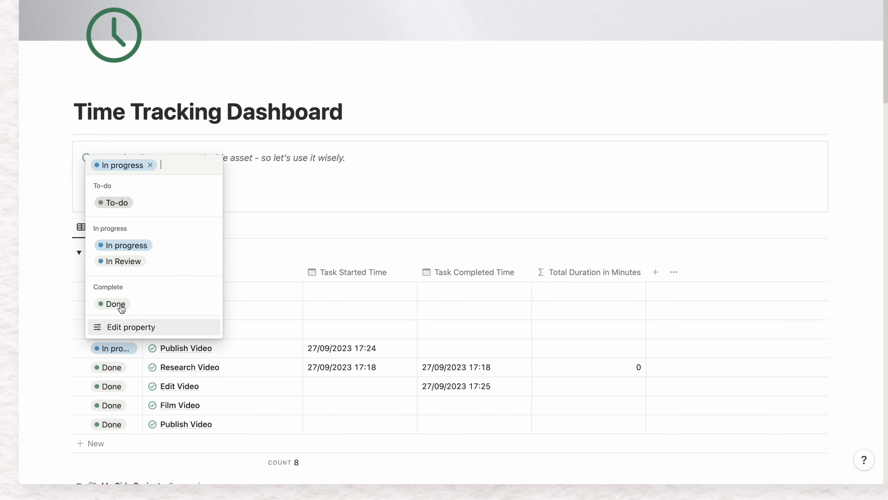
{"action": "left_click", "coordinate": [112, 304]}
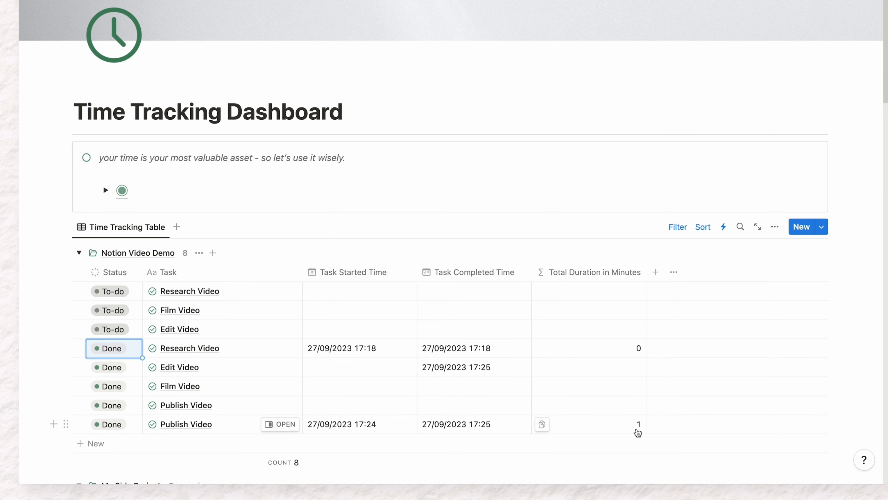
Step: Append + " Minutes Spent" to the Total Duration in Minutes formula and save it
{"action": "left_click", "coordinate": [629, 426]}
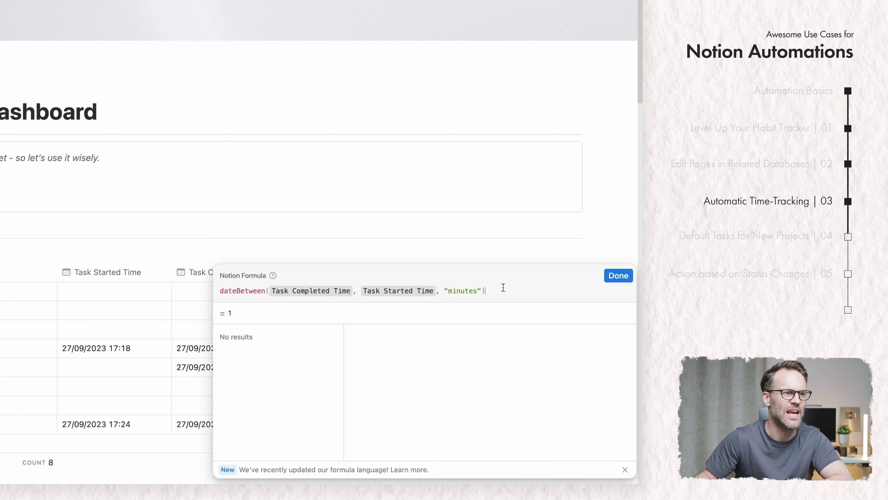
{"action": "type", "text": "="}
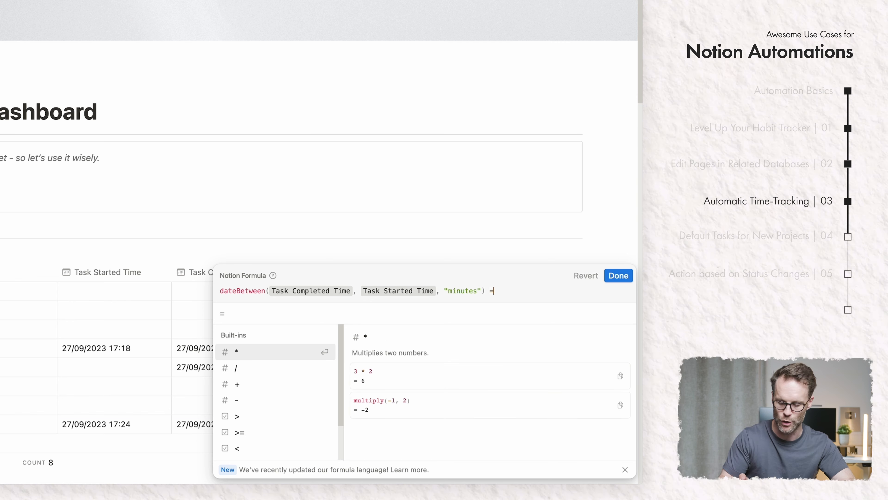
{"action": "type", "text": " \"Minut"}
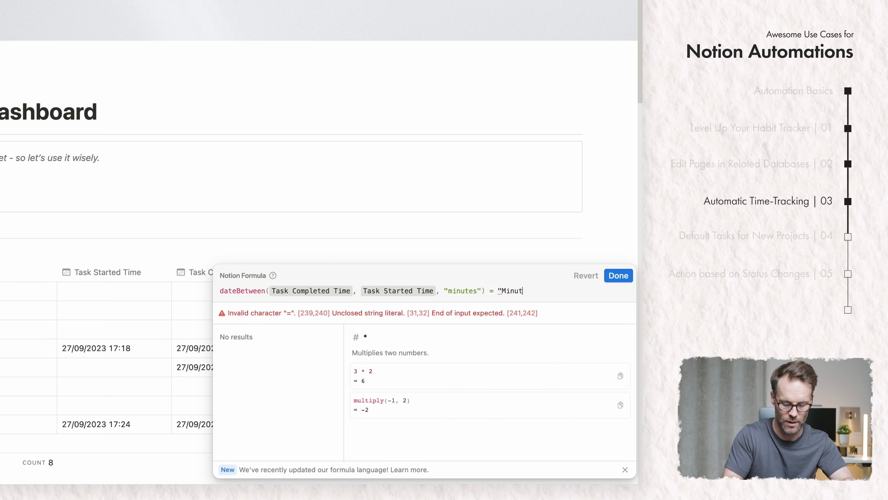
{"action": "type", "text": "nt\""}
{"action": "left_click", "coordinate": [494, 291]}
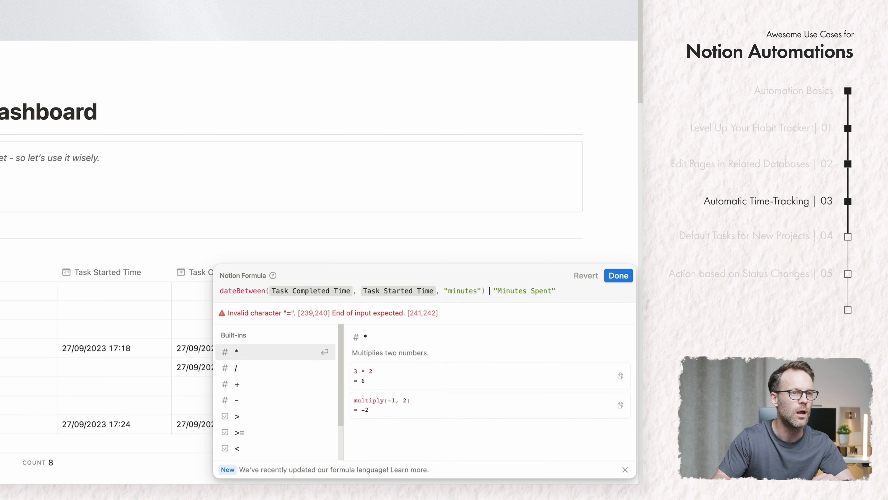
{"action": "key", "text": "BackSpace"}
{"action": "type", "text": "+"}
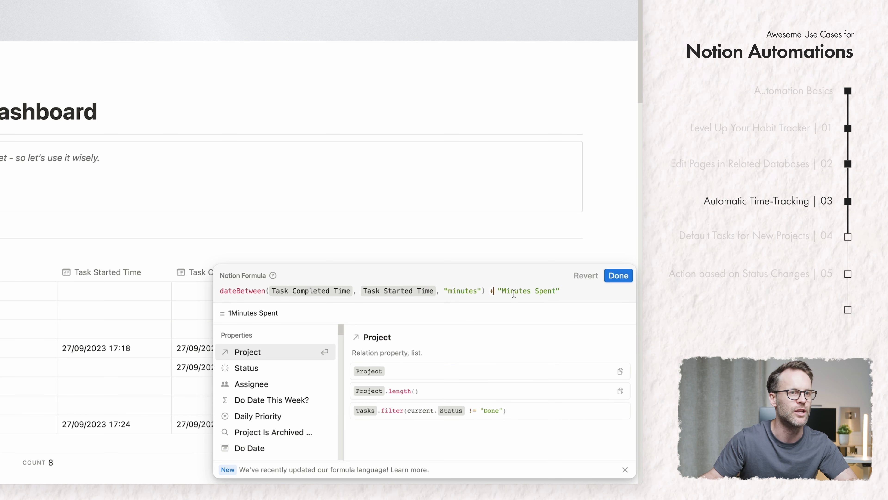
{"action": "left_click", "coordinate": [502, 291]}
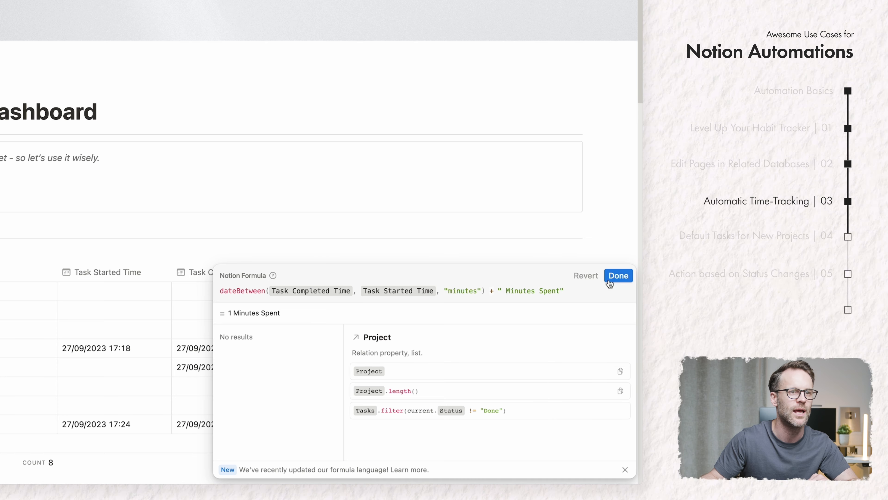
{"action": "left_click", "coordinate": [616, 279]}
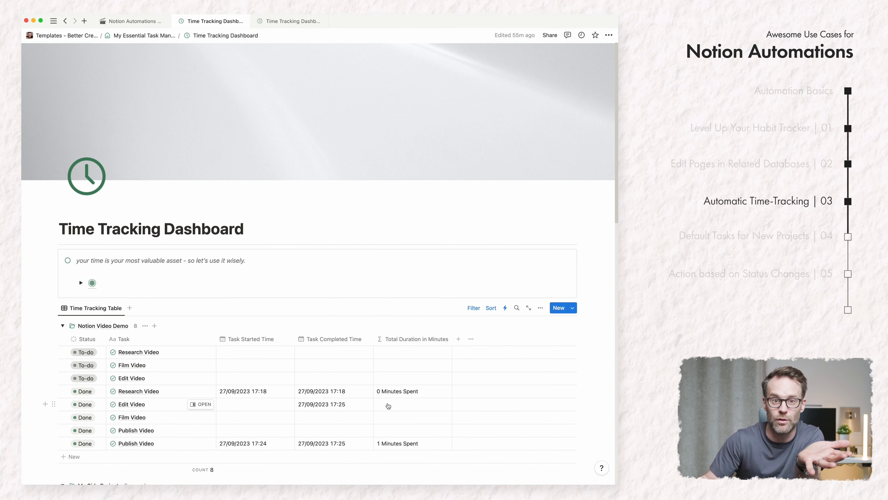
Step: Examine the Task Duration formula in the Time Tracking Dashboard of My Essential Time-Tracker, and close it without changes
{"action": "left_click", "coordinate": [290, 21]}
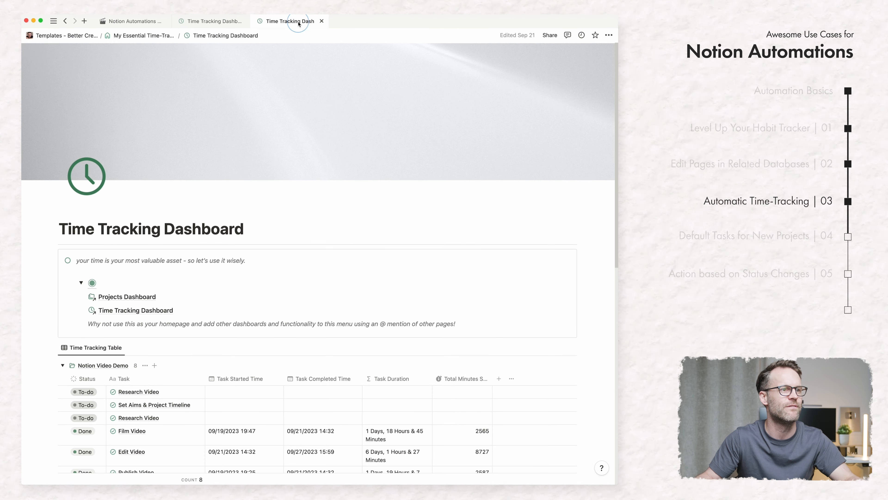
{"action": "scroll", "coordinate": [410, 452], "scroll_direction": "down", "scroll_amount": 4}
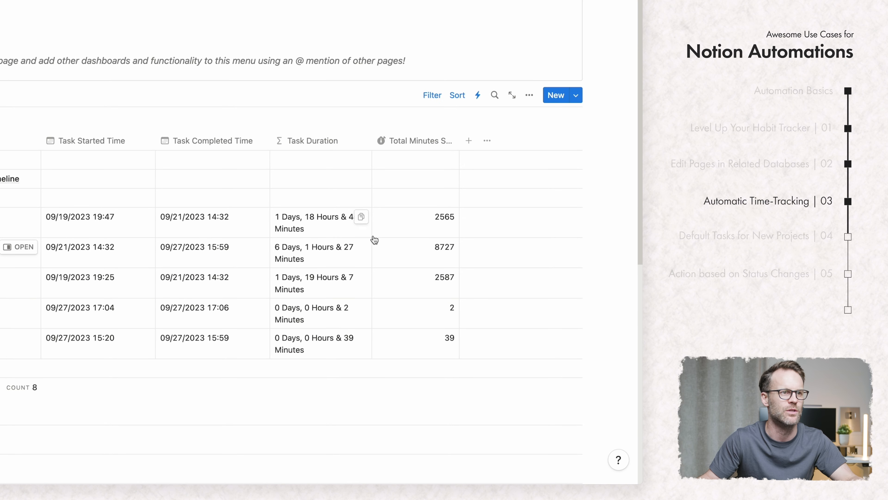
{"action": "left_click", "coordinate": [324, 228]}
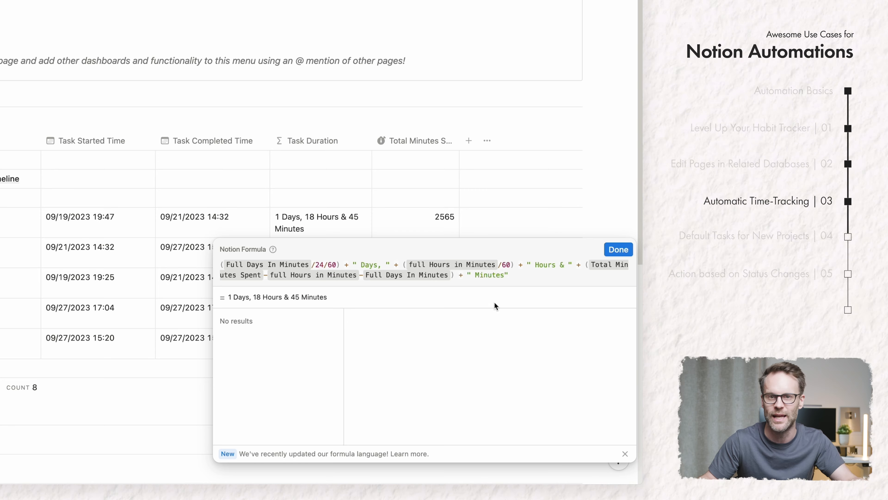
{"action": "left_click", "coordinate": [617, 251]}
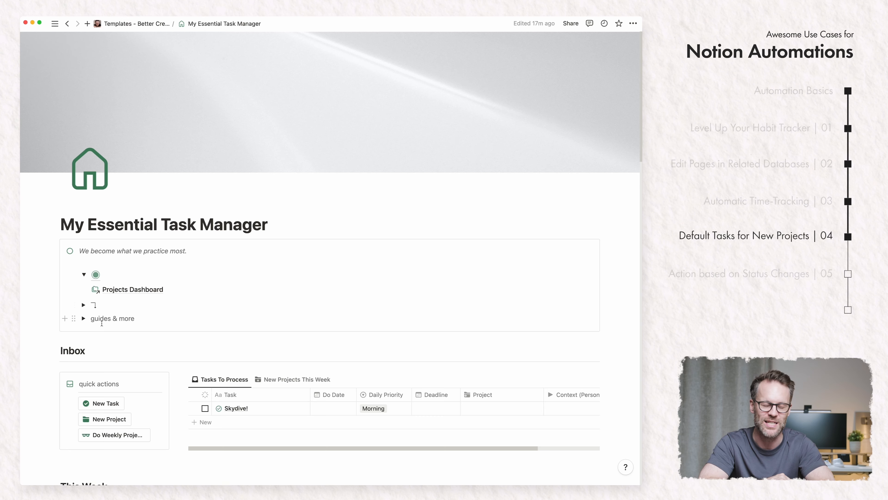
Step: Examine the trigger and actions of the projects' Generate Default Project Tasks automation, and close it without changes
{"action": "scroll", "coordinate": [101, 323], "scroll_direction": "down", "scroll_amount": 15}
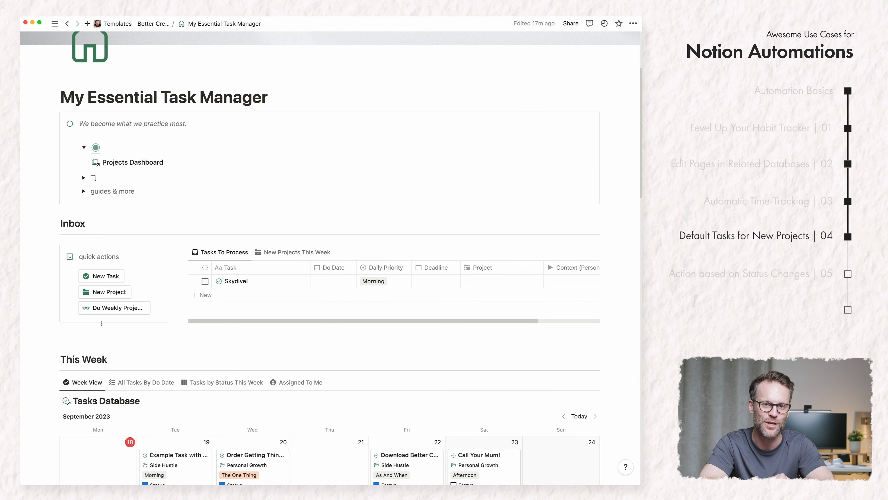
{"action": "scroll", "coordinate": [440, 331], "scroll_direction": "down", "scroll_amount": 3}
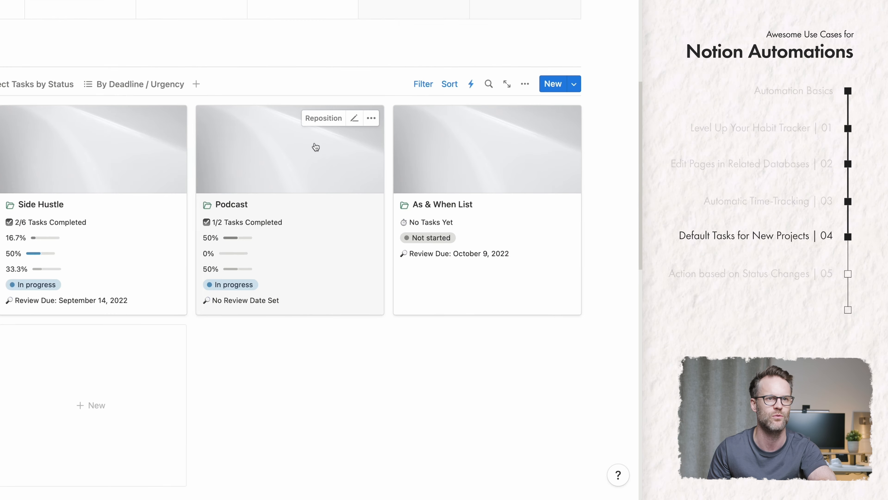
{"action": "left_click", "coordinate": [470, 84]}
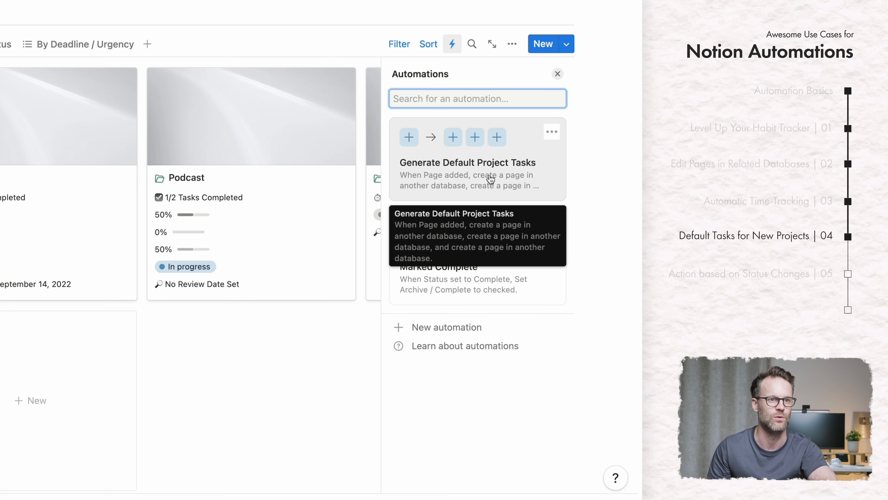
{"action": "left_click", "coordinate": [483, 154]}
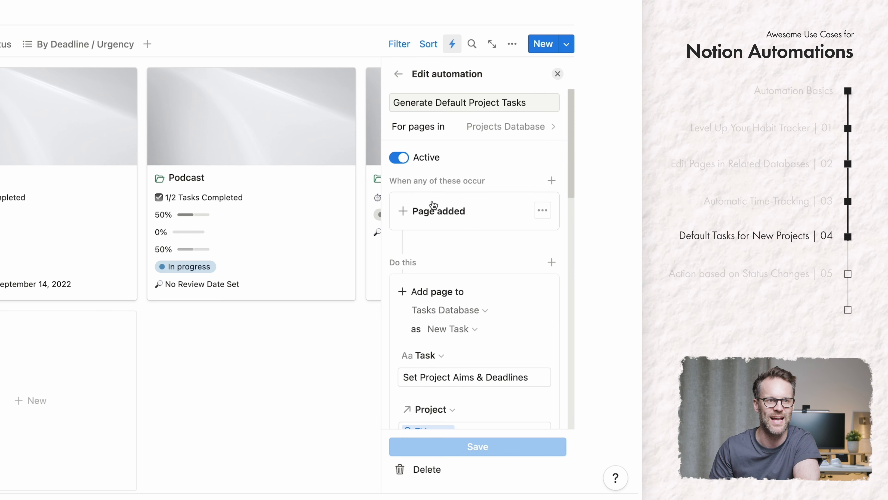
{"action": "scroll", "coordinate": [439, 271], "scroll_direction": "down", "scroll_amount": 3}
{"action": "scroll", "coordinate": [470, 339], "scroll_direction": "down", "scroll_amount": 2}
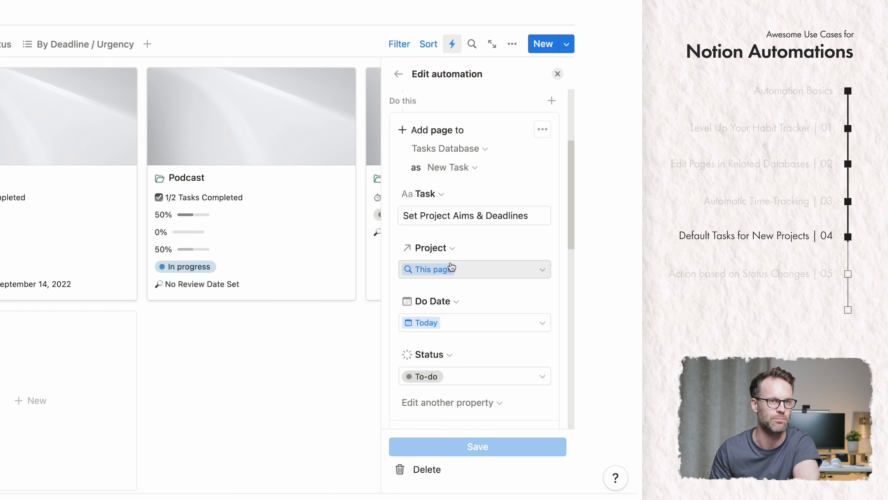
{"action": "left_click", "coordinate": [557, 74]}
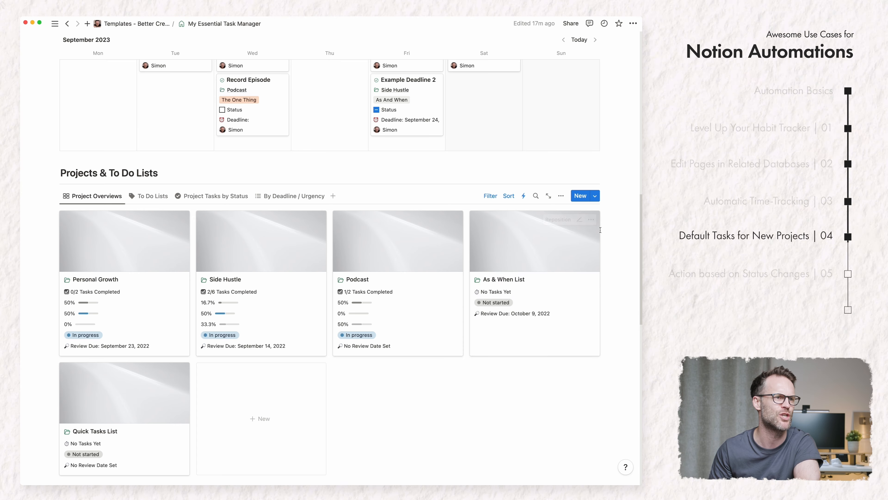
Step: Create a new project with the New Project quick action, check its default tasks, and title it Notion Tasks Video
{"action": "scroll", "coordinate": [502, 256], "scroll_direction": "up", "scroll_amount": 8}
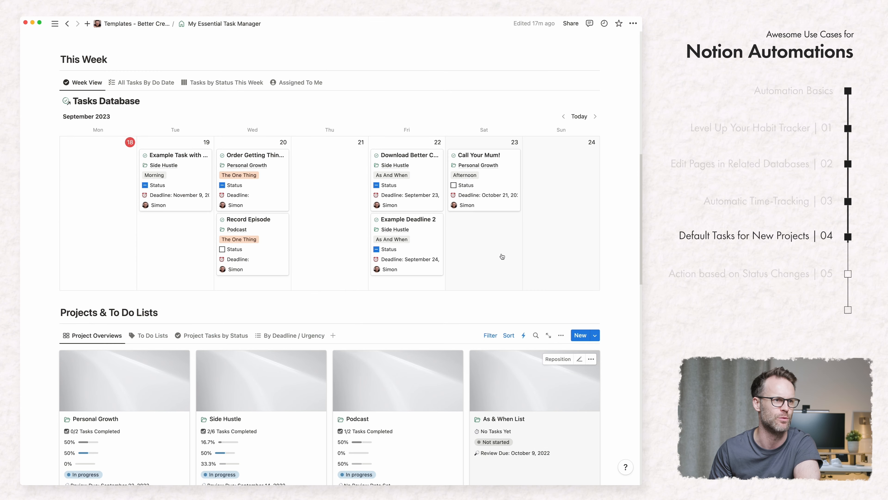
{"action": "scroll", "coordinate": [352, 263], "scroll_direction": "up", "scroll_amount": 3}
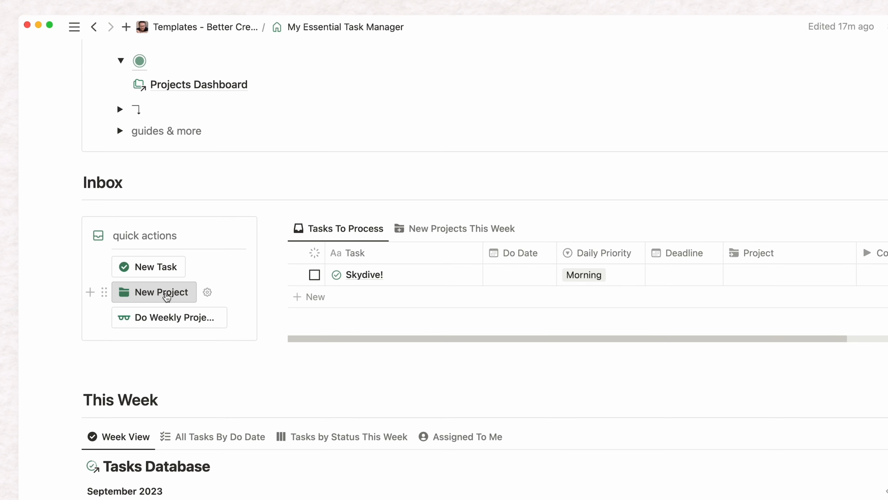
{"action": "left_click", "coordinate": [167, 297]}
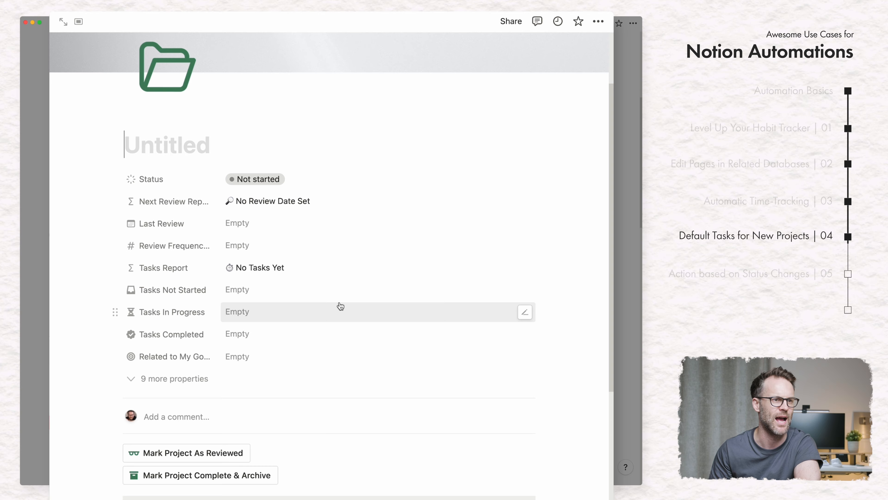
{"action": "scroll", "coordinate": [339, 305], "scroll_direction": "down", "scroll_amount": 10}
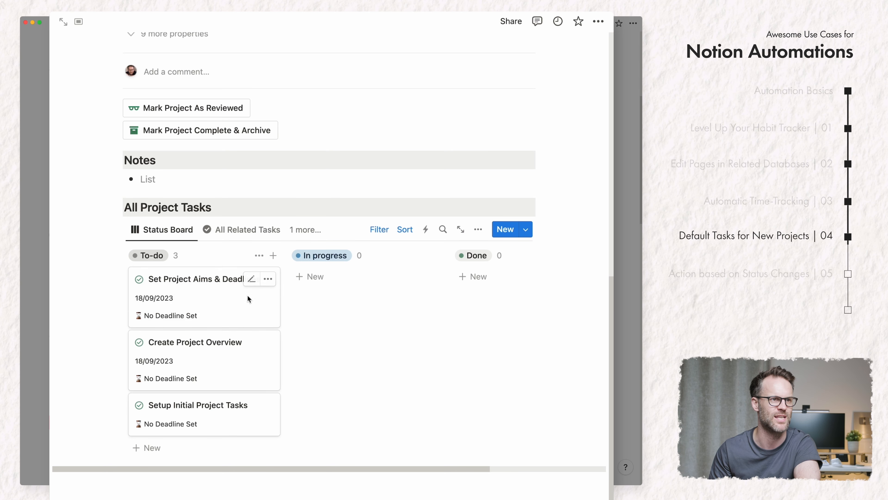
{"action": "scroll", "coordinate": [170, 292], "scroll_direction": "up", "scroll_amount": 9}
{"action": "scroll", "coordinate": [170, 292], "scroll_direction": "down", "scroll_amount": 9}
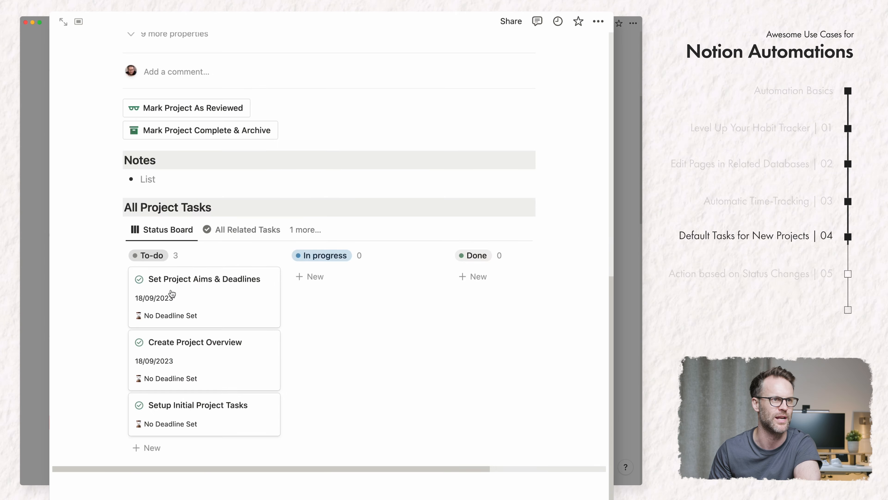
{"action": "scroll", "coordinate": [172, 294], "scroll_direction": "up", "scroll_amount": 10}
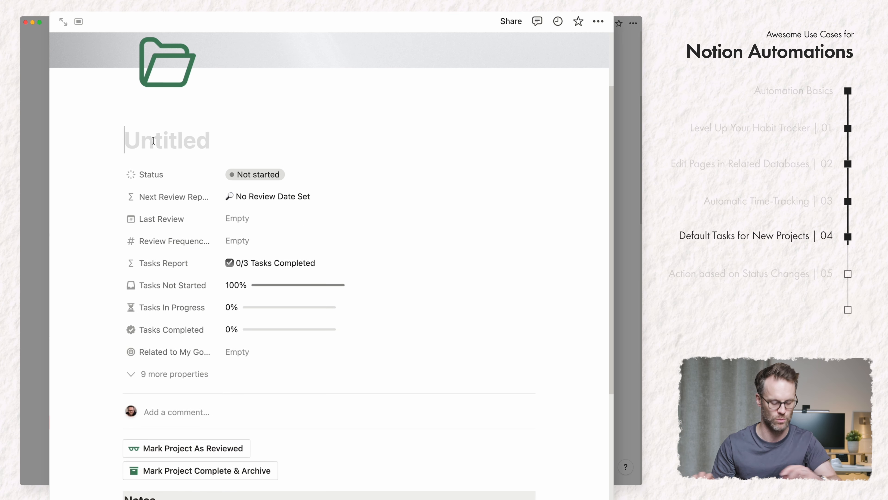
{"action": "type", "text": "Notion Tasks Vide"}
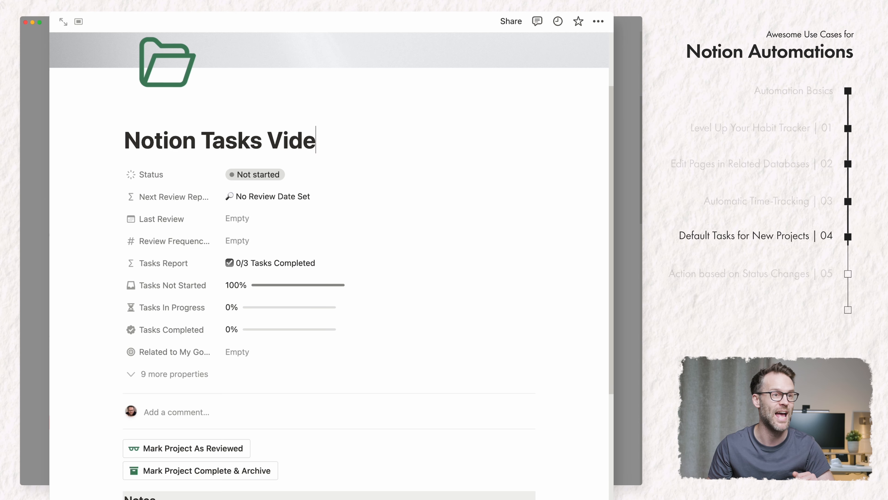
Step: Replace the Notes heading with "Aims & Overiew" and list the bullets Aims and Overview beneath it
{"action": "scroll", "coordinate": [287, 291], "scroll_direction": "down", "scroll_amount": 5}
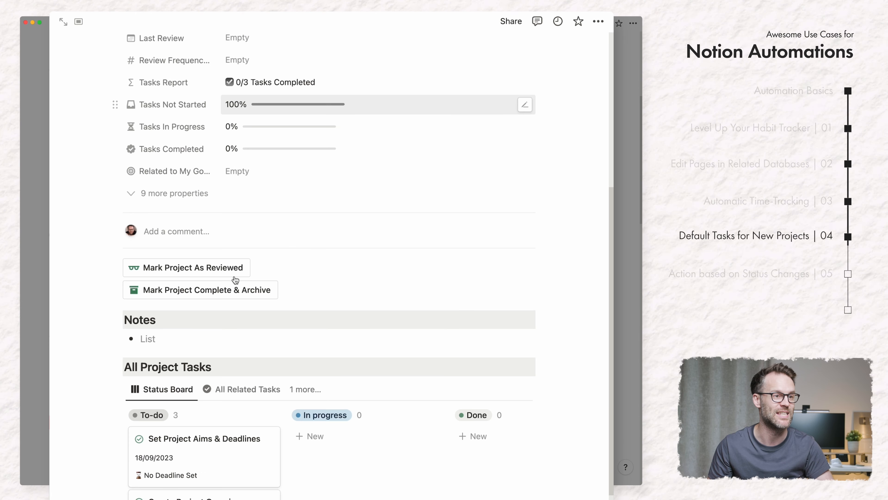
{"action": "scroll", "coordinate": [291, 339], "scroll_direction": "down", "scroll_amount": 2}
{"action": "scroll", "coordinate": [159, 302], "scroll_direction": "up", "scroll_amount": 2}
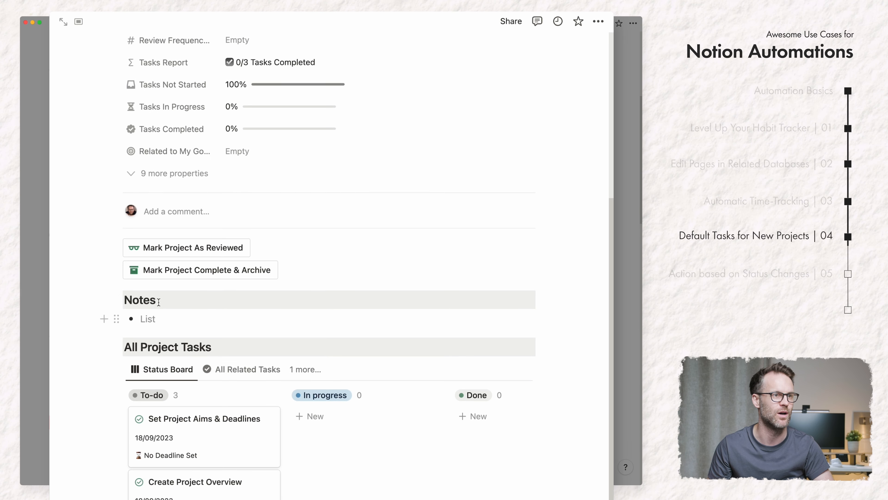
{"action": "double_click", "coordinate": [147, 300]}
{"action": "type", "text": "Aims"}
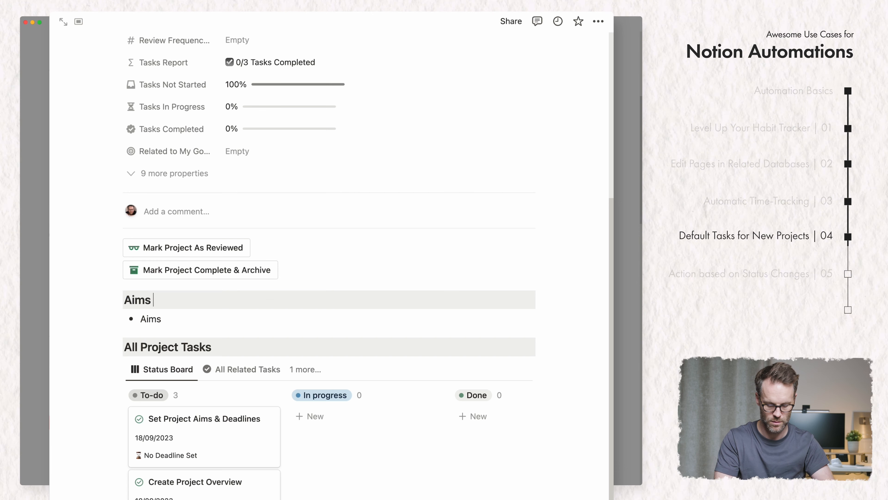
{"action": "type", "text": " & Overiew"}
{"action": "key", "text": "Down"}
{"action": "key", "text": "Return"}
{"action": "type", "text": "Overview"}
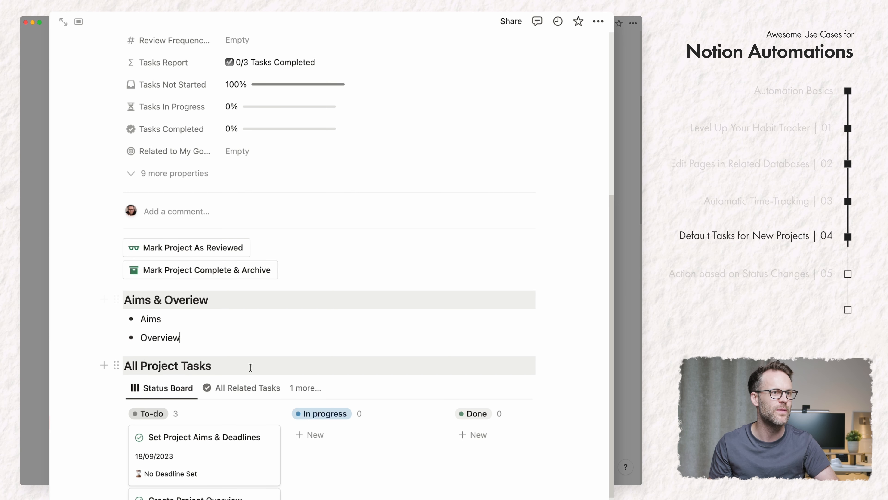
Step: Mark the project's Set Project Aims & Deadlines and Create Project Overview tasks as Done, and close the project
{"action": "scroll", "coordinate": [210, 370], "scroll_direction": "down", "scroll_amount": 5}
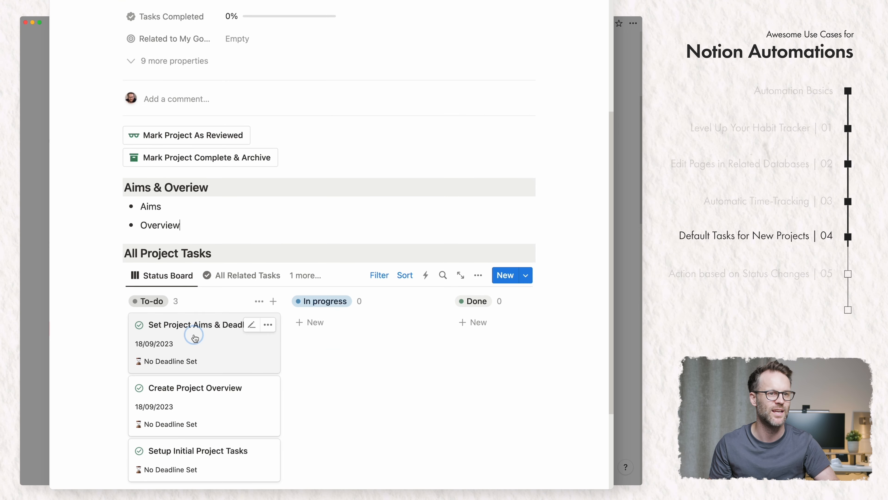
{"action": "left_click_drag", "start_coordinate": [195, 337], "coordinate": [483, 338]}
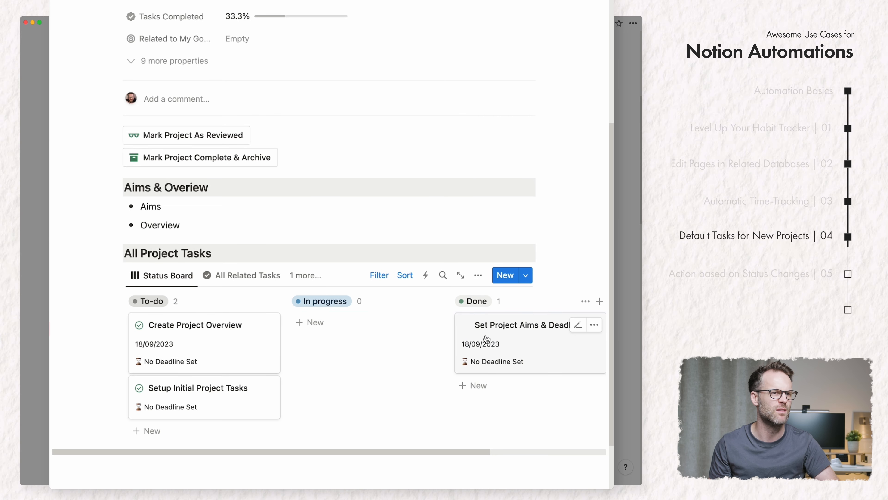
{"action": "left_click", "coordinate": [239, 342]}
{"action": "left_click", "coordinate": [241, 275]}
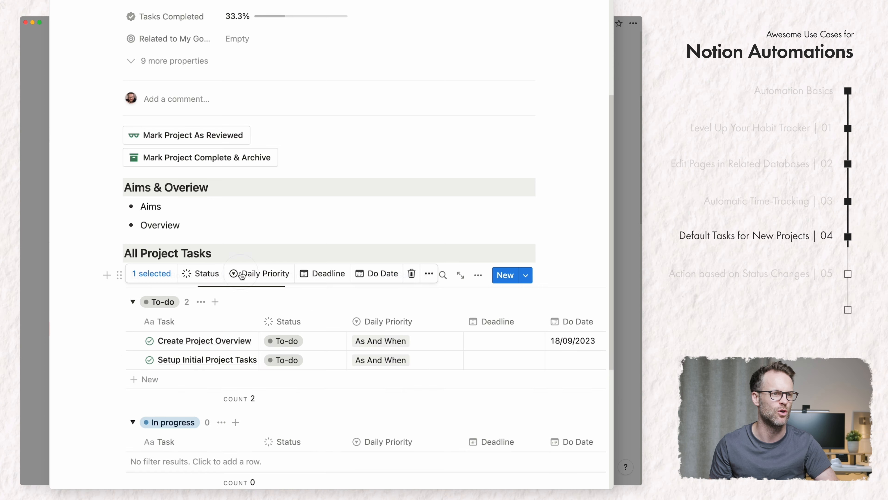
{"action": "scroll", "coordinate": [332, 350], "scroll_direction": "down", "scroll_amount": 2}
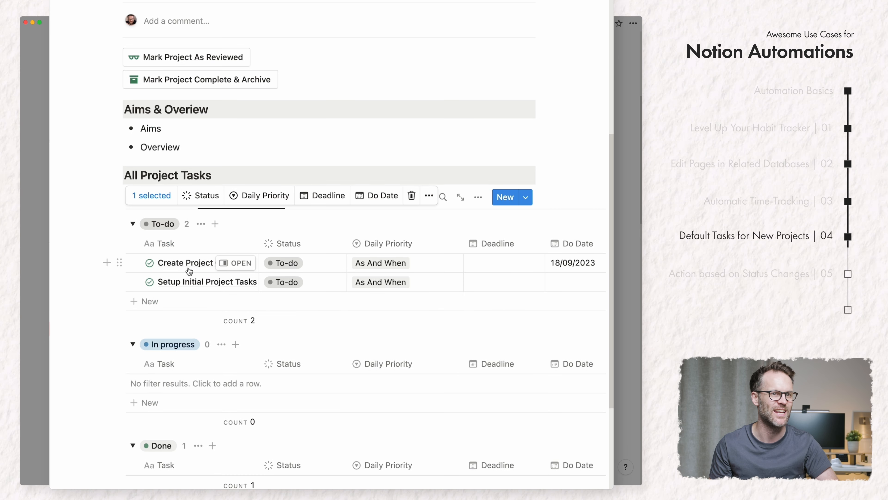
{"action": "left_click", "coordinate": [279, 263]}
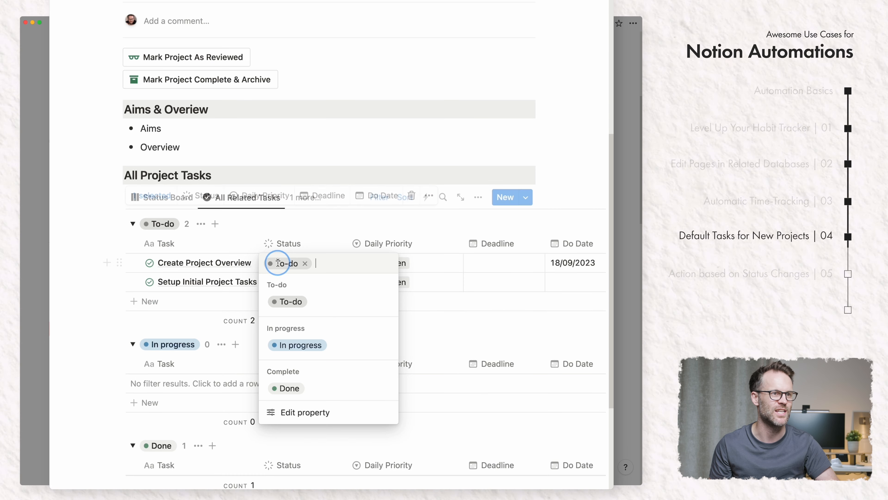
{"action": "left_click", "coordinate": [286, 388]}
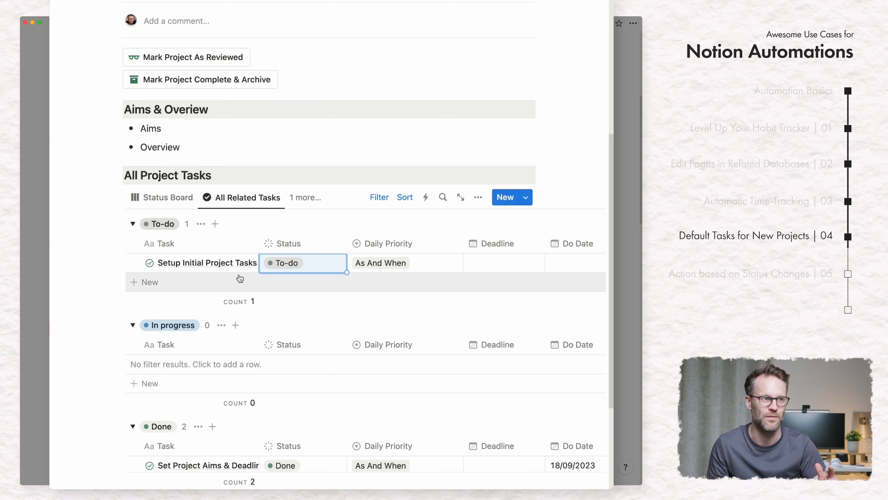
{"action": "scroll", "coordinate": [239, 279], "scroll_direction": "up", "scroll_amount": 10}
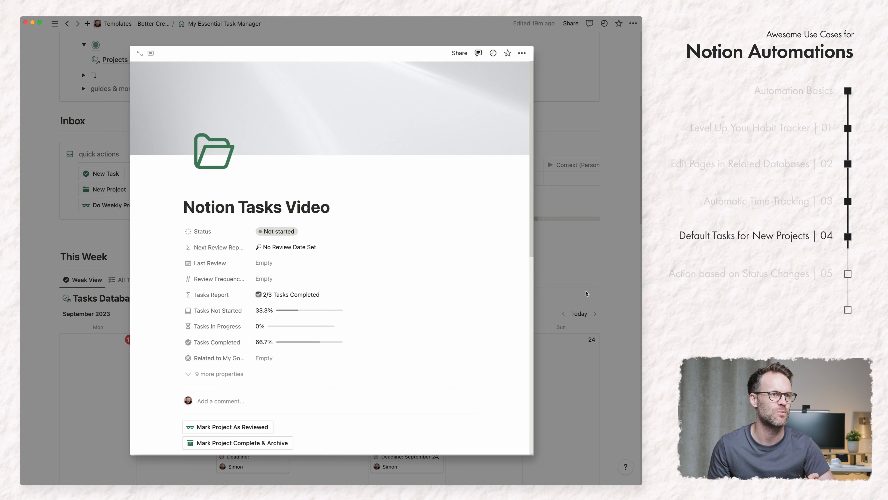
{"action": "left_click", "coordinate": [586, 294]}
{"action": "scroll", "coordinate": [559, 245], "scroll_direction": "down", "scroll_amount": 10}
{"action": "left_click", "coordinate": [525, 88]}
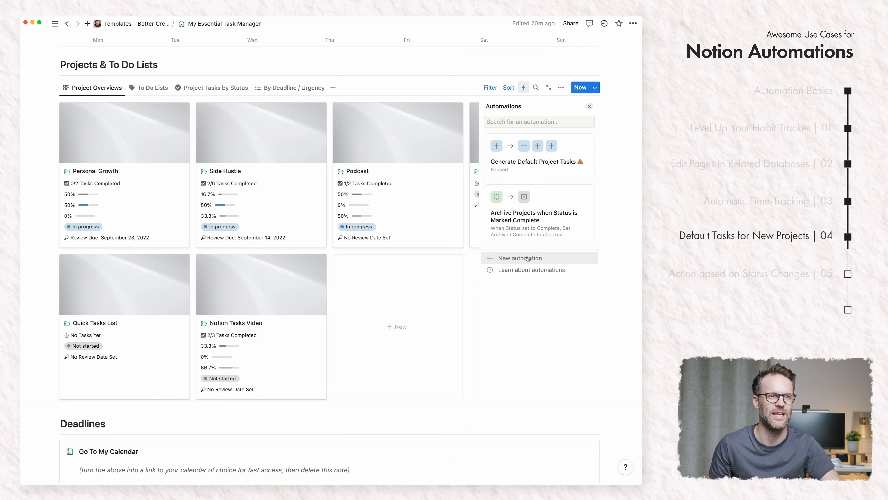
{"action": "key", "text": "Escape"}
Step: Examine how the Project property in the Tasks Database links to the Projects Database, and return to My Essential Task Manager
{"action": "scroll", "coordinate": [208, 304], "scroll_direction": "up", "scroll_amount": 10}
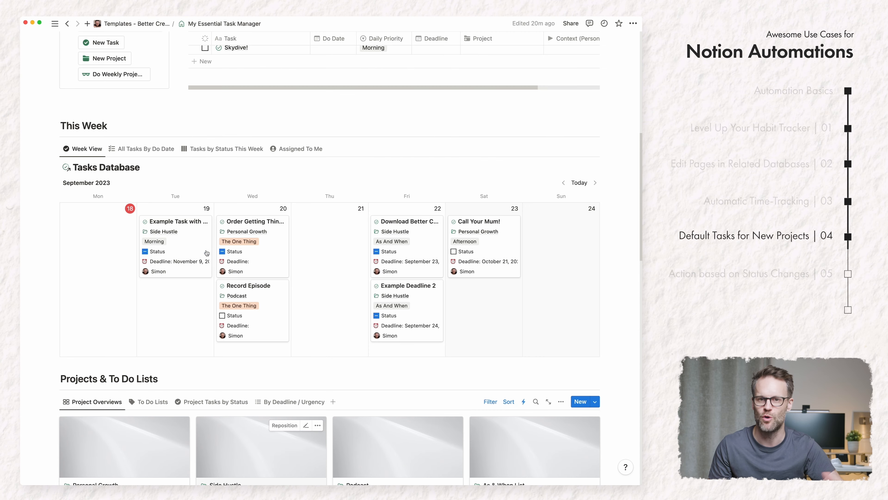
{"action": "left_click", "coordinate": [106, 167]}
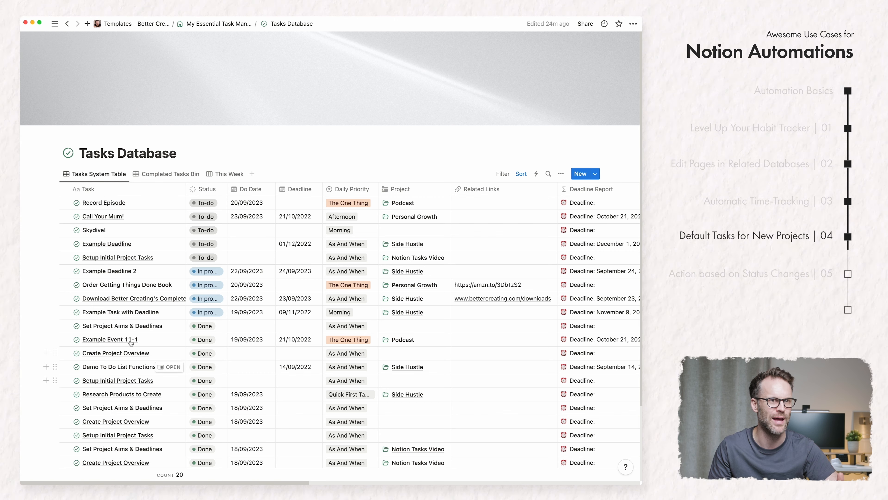
{"action": "left_click", "coordinate": [420, 188]}
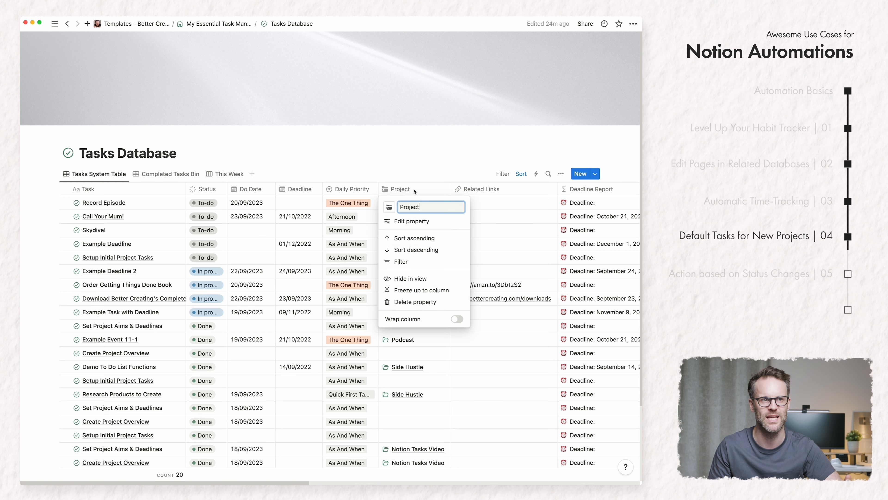
{"action": "key", "text": "Escape"}
{"action": "left_click", "coordinate": [432, 204]}
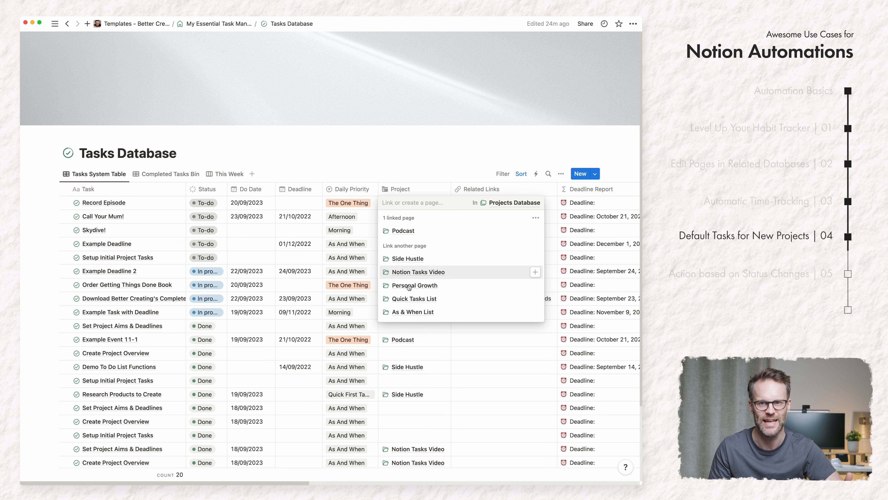
{"action": "left_click", "coordinate": [397, 158]}
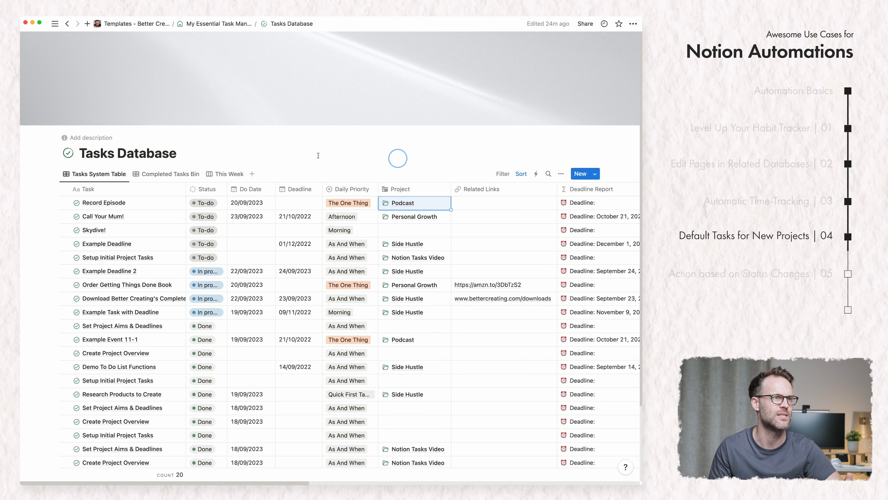
{"action": "left_click", "coordinate": [68, 24]}
Step: Start a new automation for the Projects & To Do Lists database and name it Create Default Tasks for All New Projects
{"action": "scroll", "coordinate": [516, 161], "scroll_direction": "down", "scroll_amount": 15}
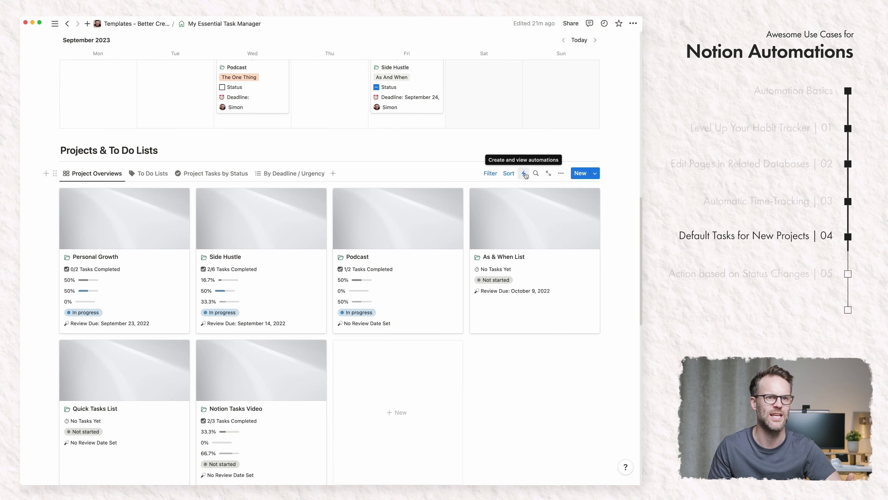
{"action": "left_click", "coordinate": [515, 161]}
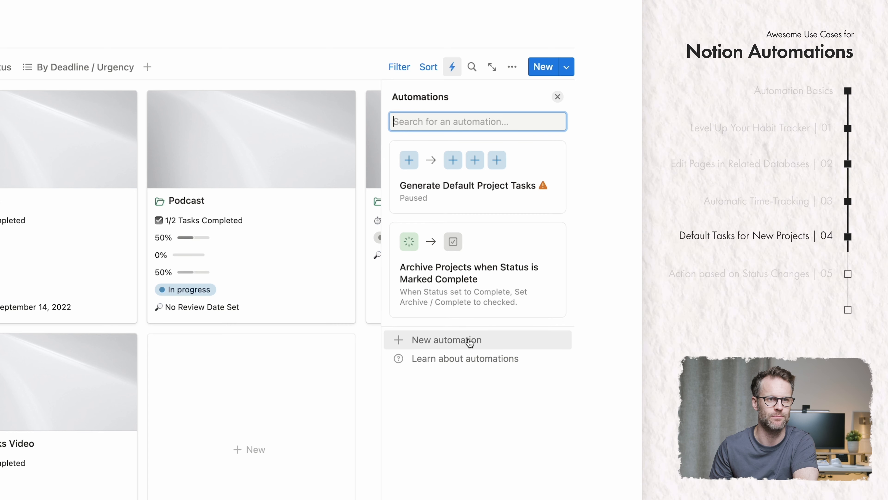
{"action": "left_click", "coordinate": [469, 342]}
{"action": "double_click", "coordinate": [469, 126]}
{"action": "key", "text": "super+a"}
{"action": "type", "text": "Crea"}
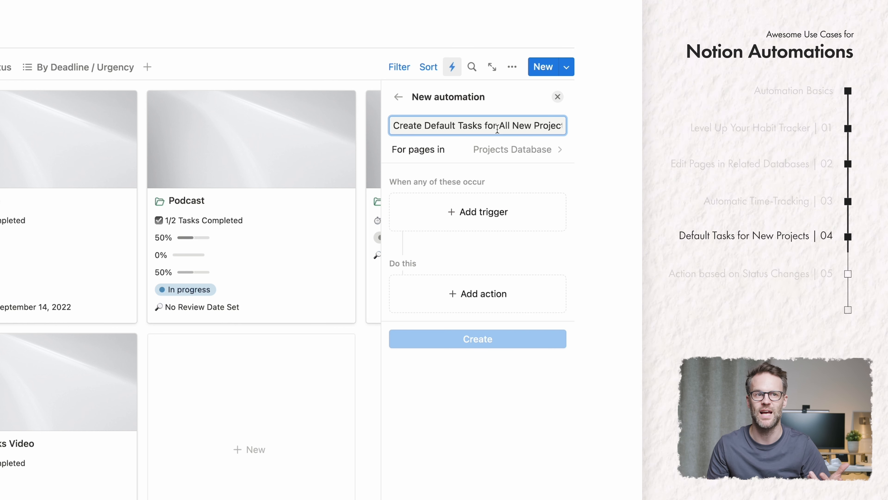
Step: Keep the automation applied to any page in the Projects Database and set its trigger to Page added
{"action": "left_click", "coordinate": [533, 158]}
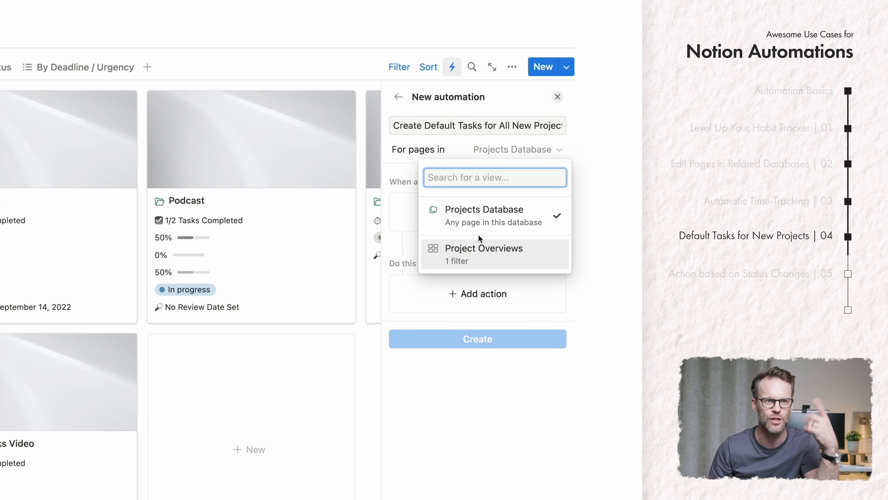
{"action": "left_click", "coordinate": [492, 232]}
{"action": "left_click", "coordinate": [487, 212]}
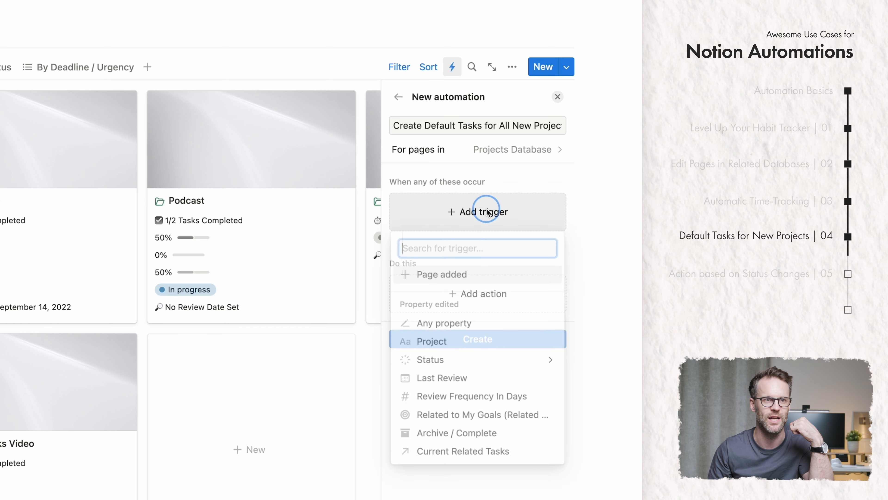
{"action": "left_click", "coordinate": [461, 282]}
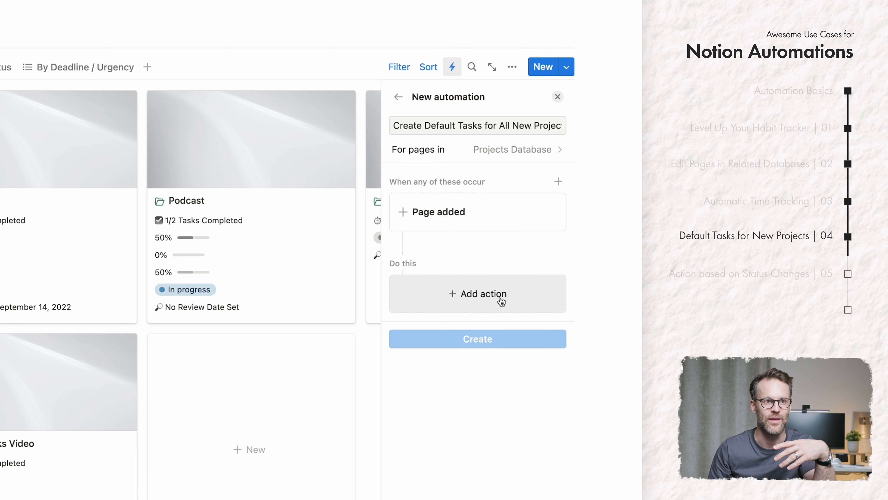
Step: Add an action that adds a page to My Essential Task Manager's Tasks Database using the New Task template
{"action": "left_click", "coordinate": [482, 294]}
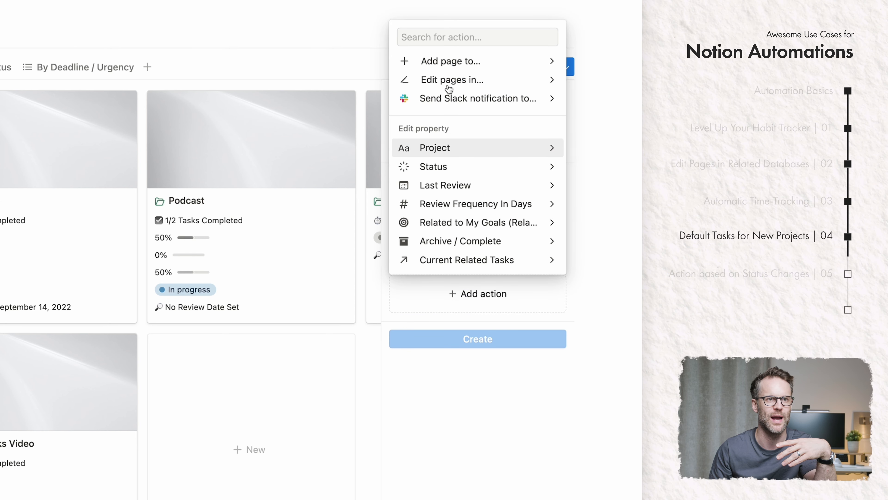
{"action": "left_click", "coordinate": [452, 62]}
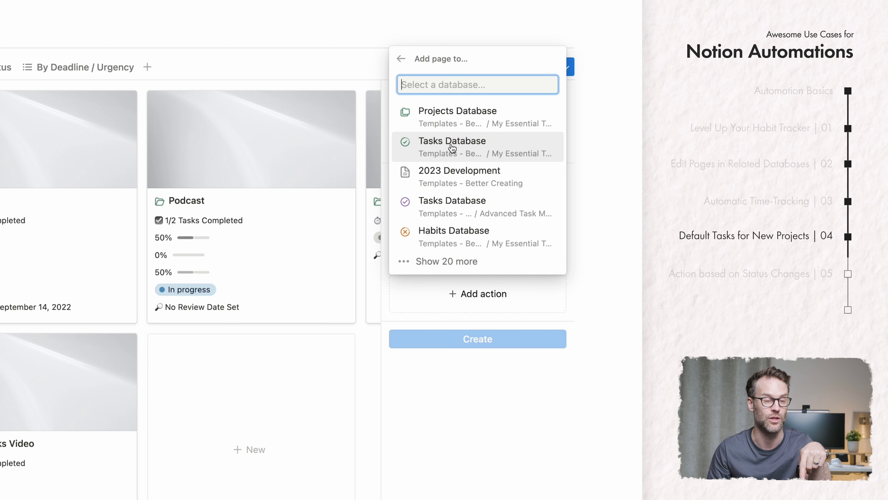
{"action": "left_click", "coordinate": [452, 144]}
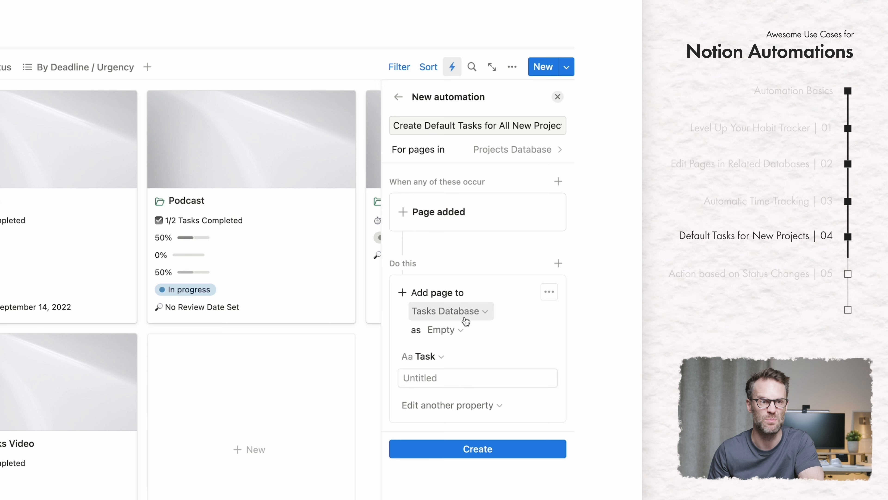
{"action": "left_click", "coordinate": [457, 330]}
{"action": "left_click", "coordinate": [334, 371]}
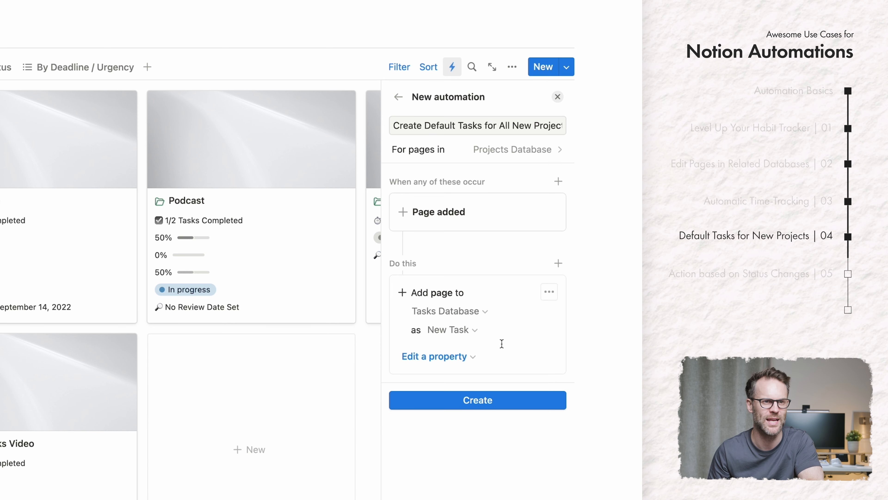
Step: Set the added page's Task property to "Set Aims & Project Timeline"
{"action": "left_click", "coordinate": [455, 358]}
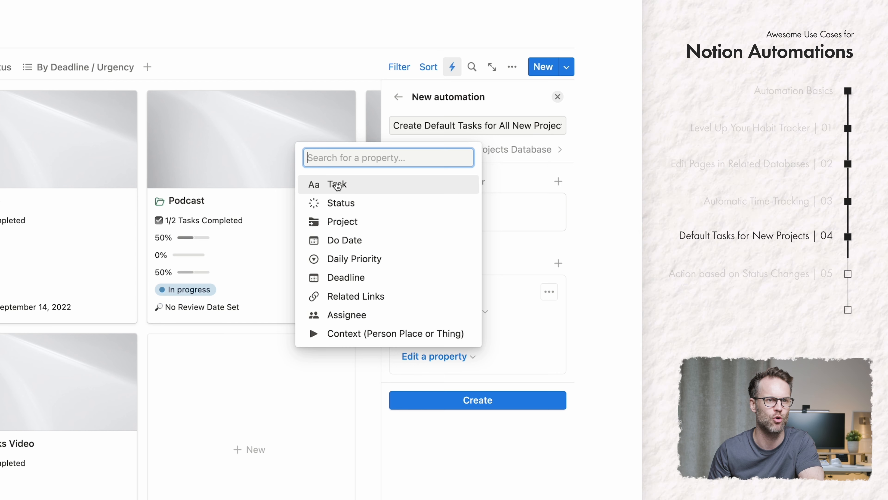
{"action": "left_click", "coordinate": [337, 184]}
{"action": "type", "text": "S"}
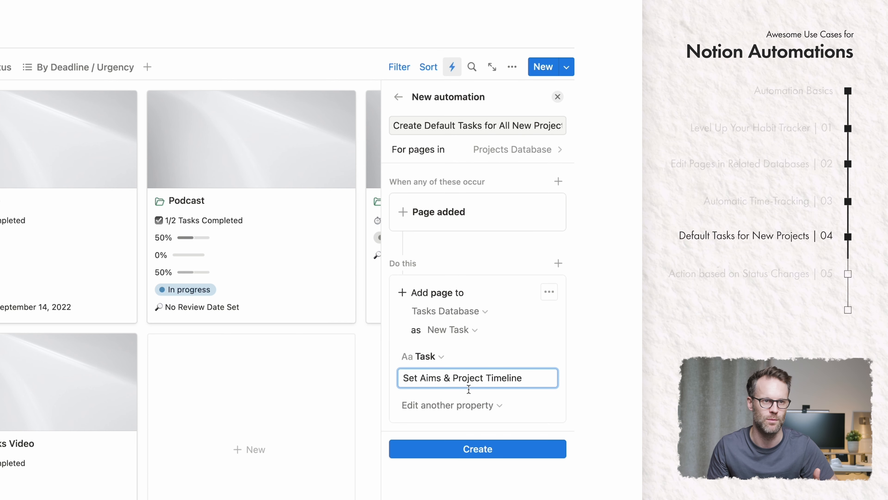
{"action": "type", "text": "et Aims & Project Timeline"}
Step: Add the Do Date property to the add-page action and set it to Today
{"action": "left_click", "coordinate": [456, 410]}
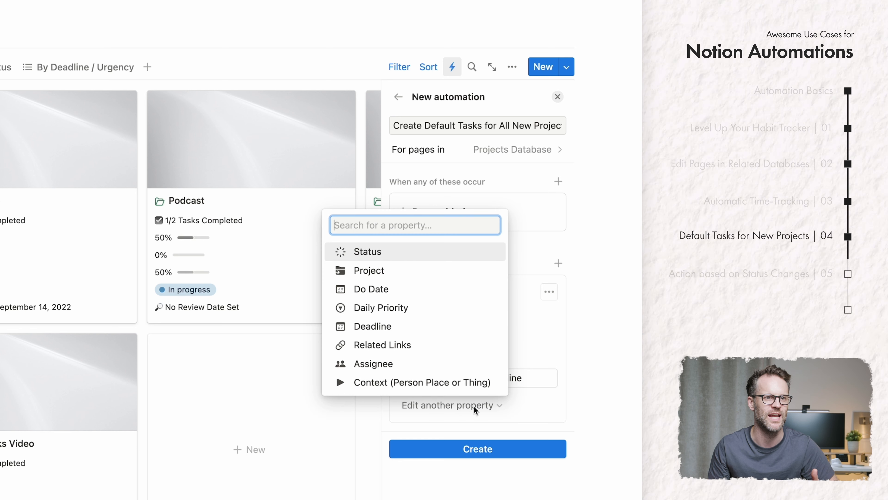
{"action": "left_click", "coordinate": [375, 364]}
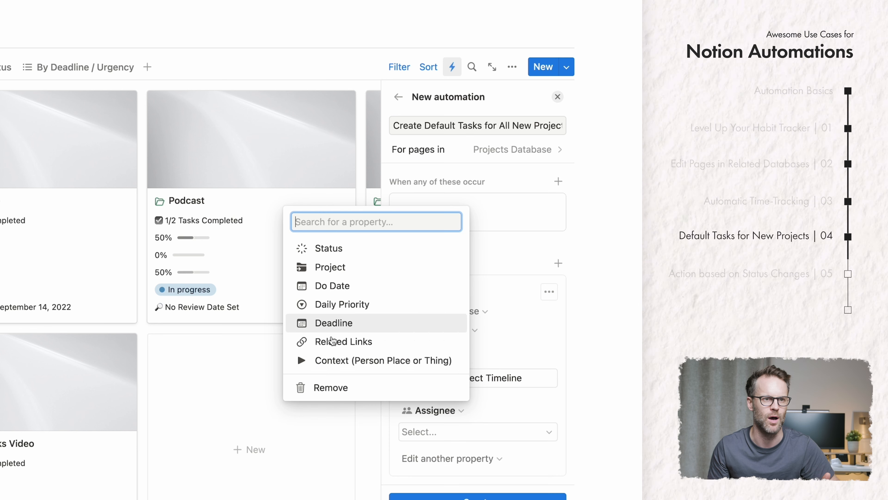
{"action": "left_click", "coordinate": [329, 293]}
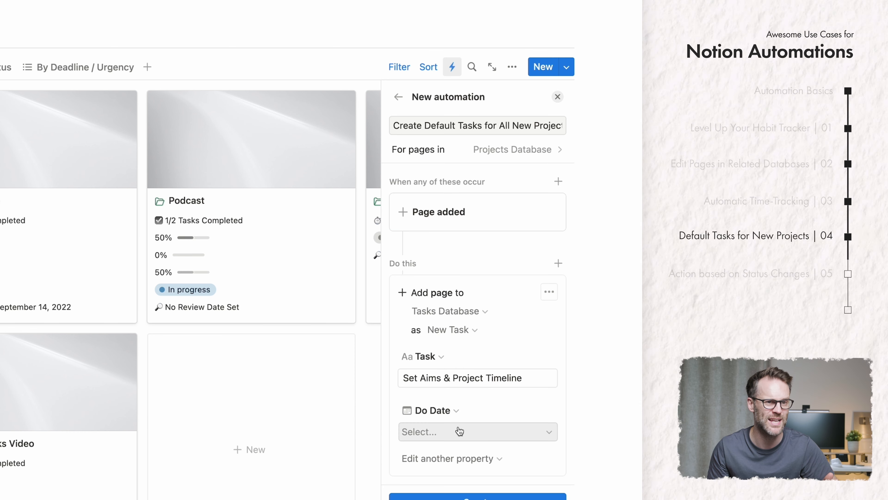
{"action": "left_click", "coordinate": [534, 439]}
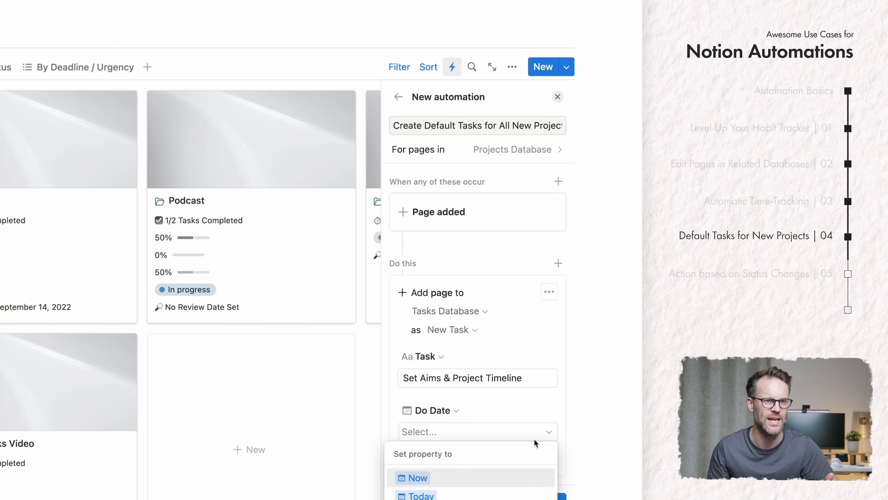
{"action": "scroll", "coordinate": [428, 452], "scroll_direction": "down", "scroll_amount": 3}
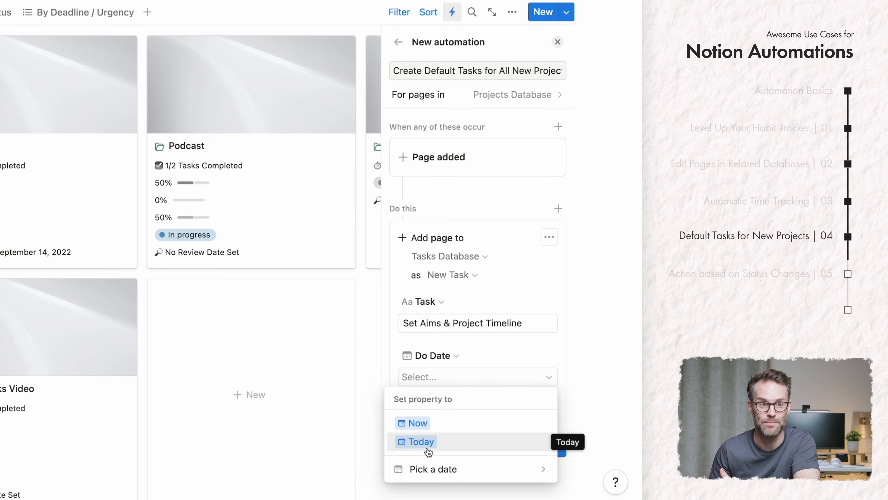
{"action": "left_click", "coordinate": [416, 442]}
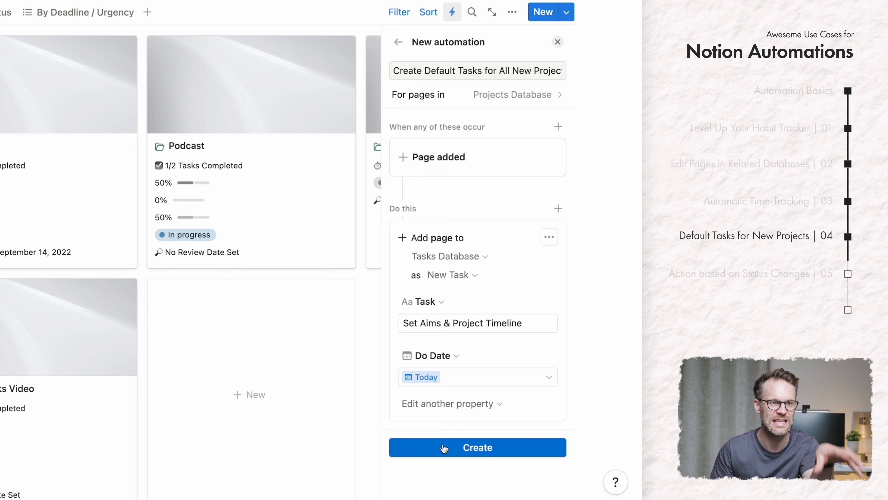
Step: Set the added task's Project property to This page and create the automation
{"action": "left_click", "coordinate": [462, 404]}
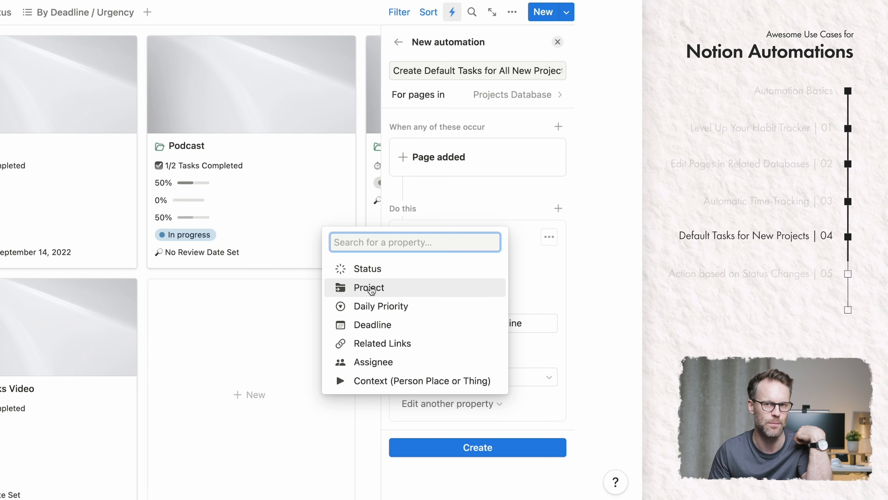
{"action": "left_click", "coordinate": [370, 295]}
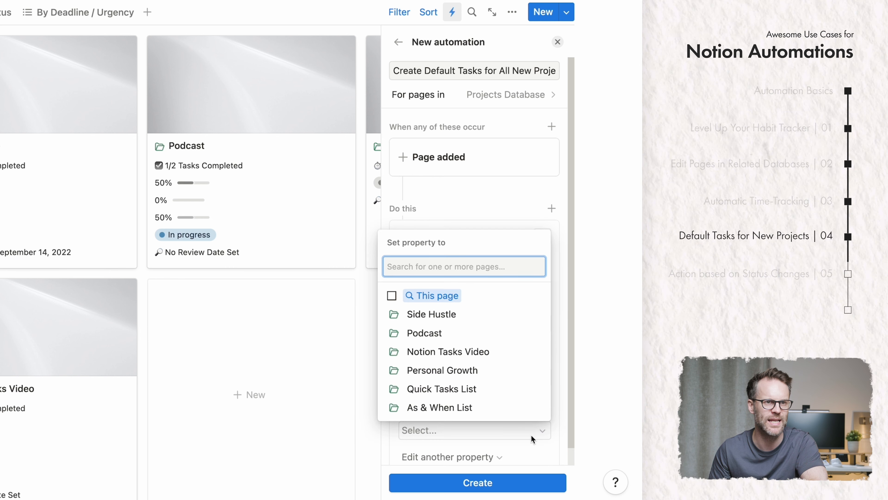
{"action": "left_click", "coordinate": [451, 307]}
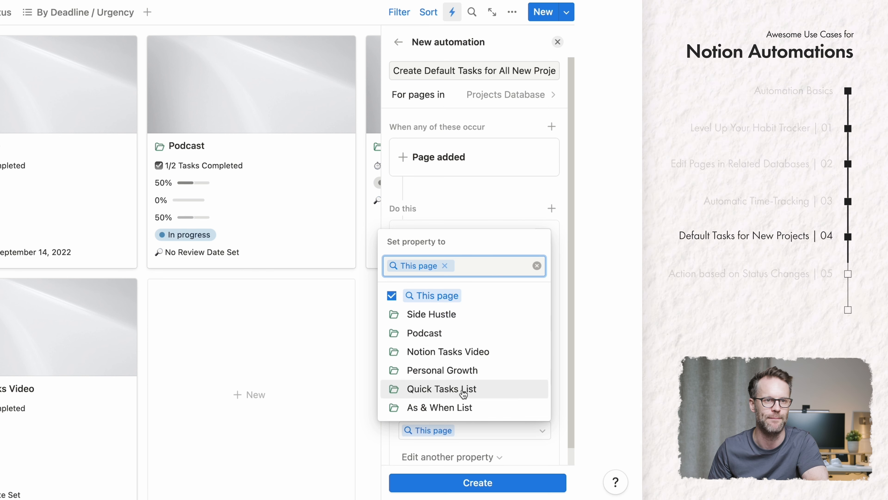
{"action": "key", "text": "Escape"}
{"action": "scroll", "coordinate": [507, 381], "scroll_direction": "down", "scroll_amount": 1}
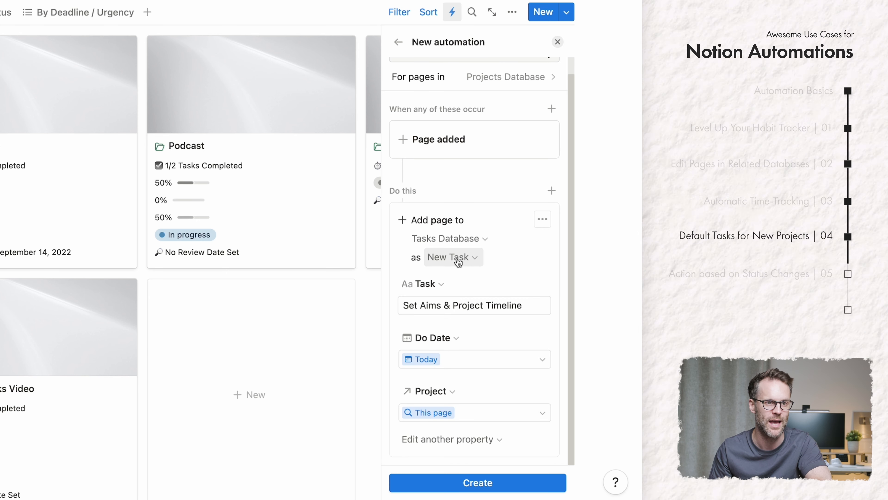
{"action": "left_click", "coordinate": [473, 485]}
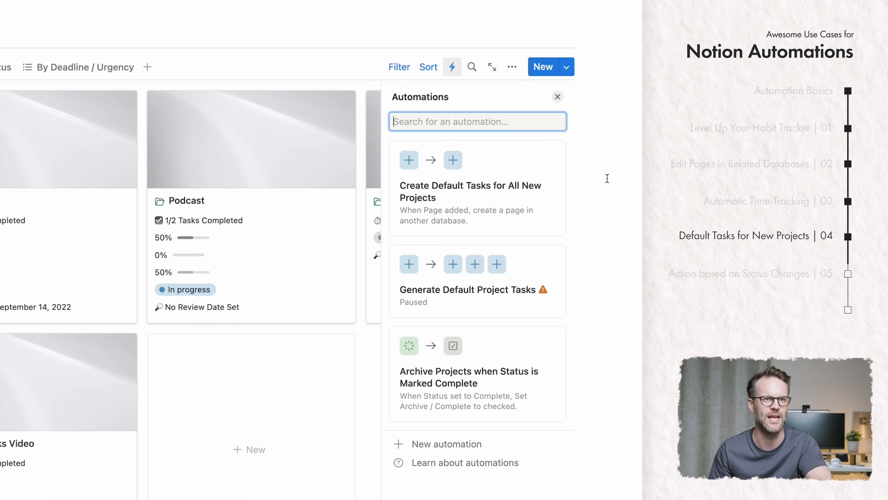
Step: Examine the Project filter on the All Project Tasks board in the New Project TEMPLATE, and close the template
{"action": "left_click", "coordinate": [602, 175]}
{"action": "left_click", "coordinate": [566, 67]}
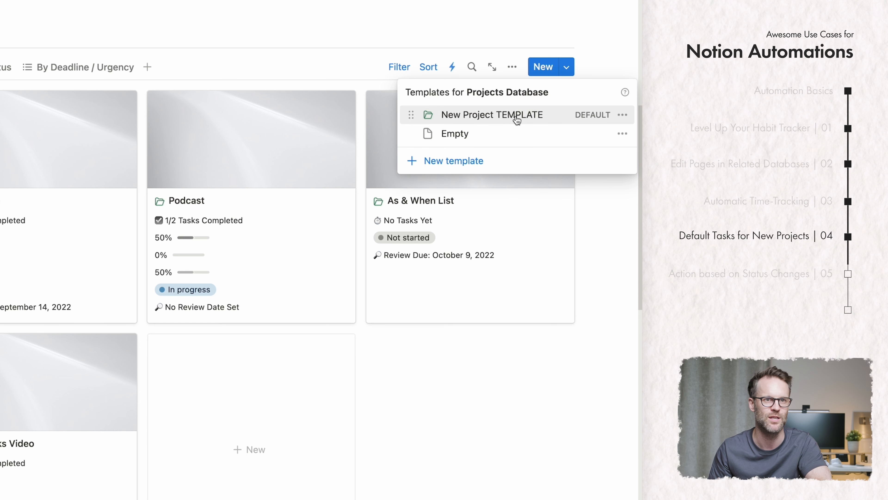
{"action": "left_click", "coordinate": [622, 115]}
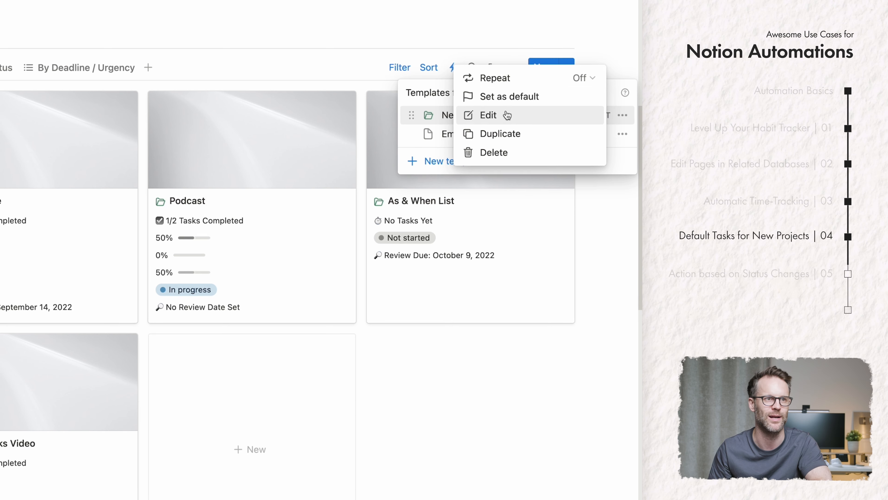
{"action": "left_click", "coordinate": [508, 115]}
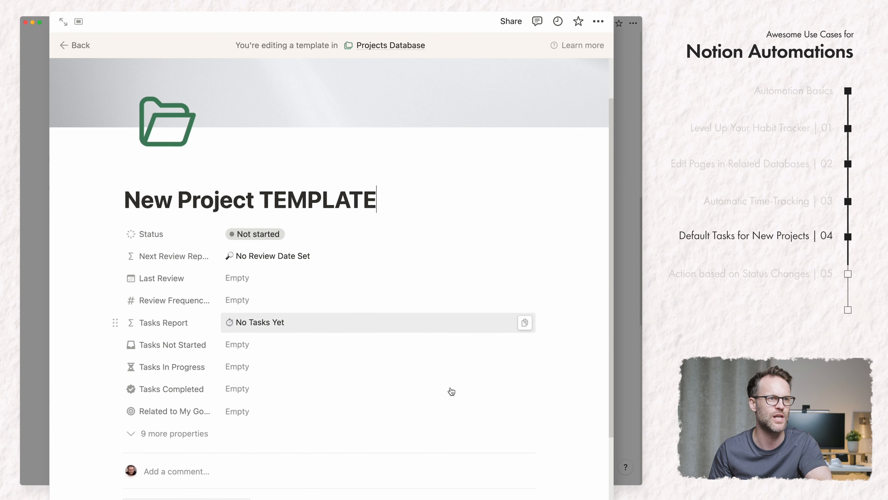
{"action": "scroll", "coordinate": [353, 452], "scroll_direction": "down", "scroll_amount": 10}
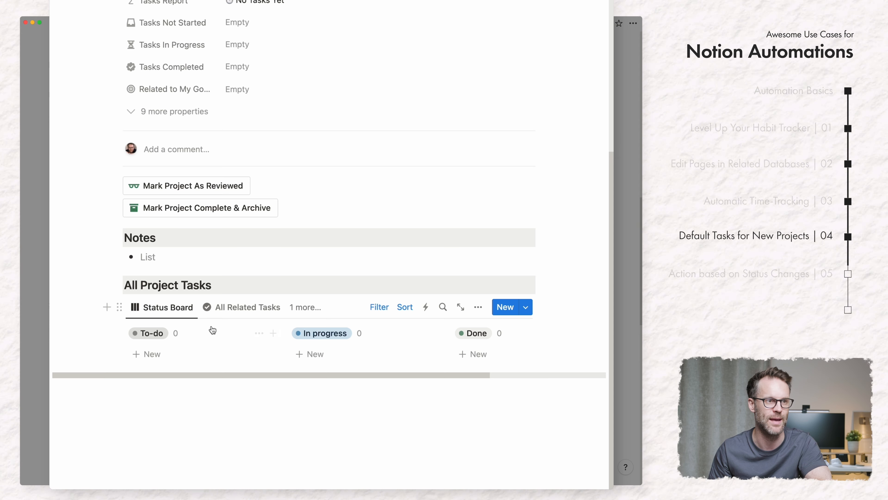
{"action": "left_click", "coordinate": [379, 307]}
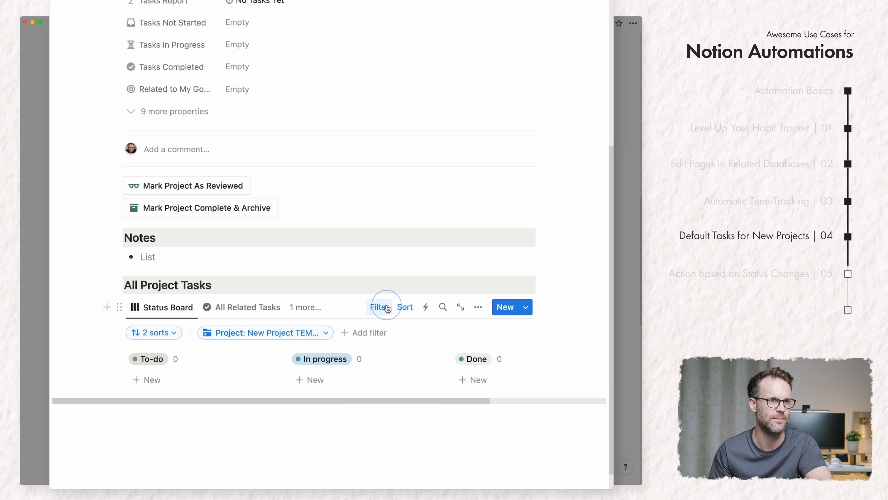
{"action": "left_click", "coordinate": [328, 334]}
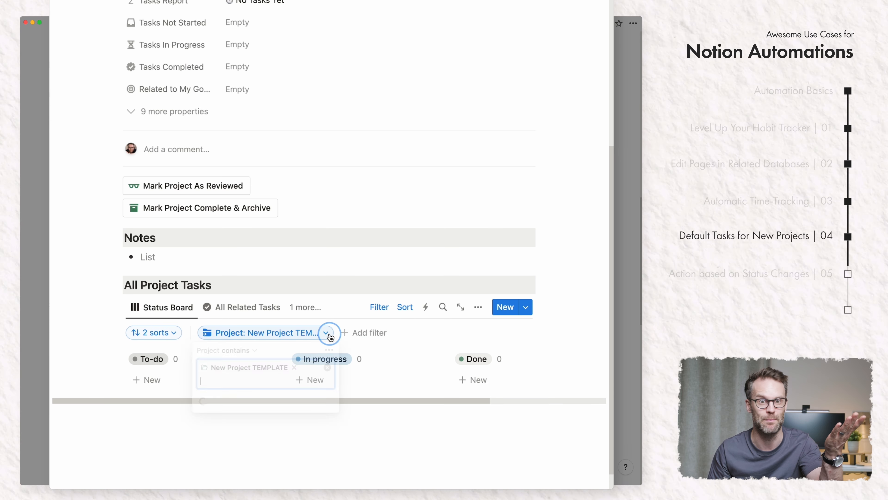
{"action": "left_click", "coordinate": [288, 246]}
{"action": "left_click", "coordinate": [559, 238]}
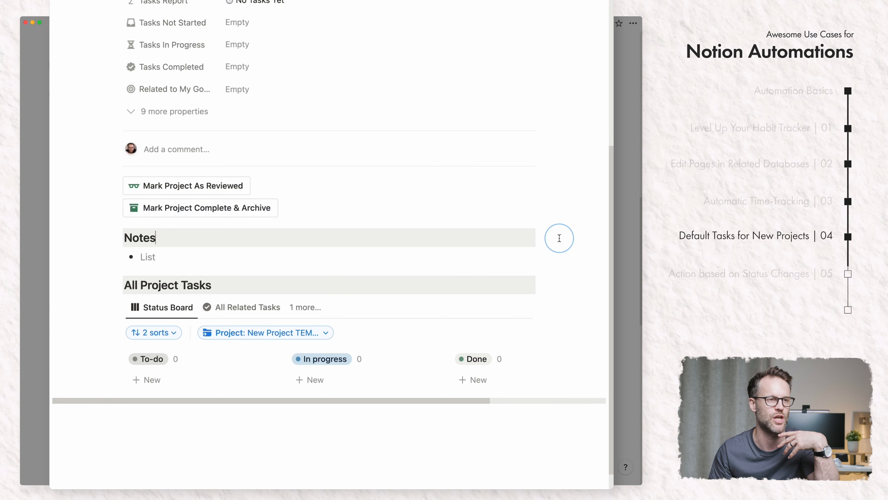
{"action": "scroll", "coordinate": [559, 238], "scroll_direction": "up", "scroll_amount": 5}
{"action": "scroll", "coordinate": [508, 268], "scroll_direction": "up", "scroll_amount": 3}
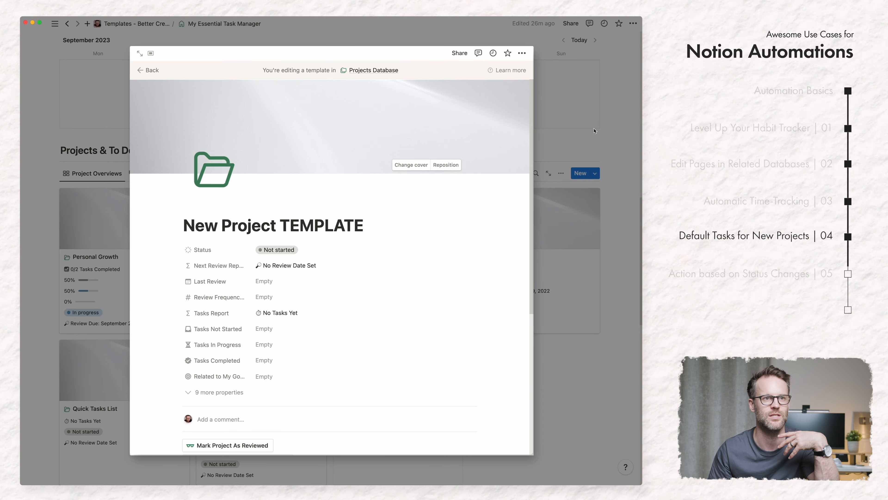
{"action": "left_click", "coordinate": [614, 149]}
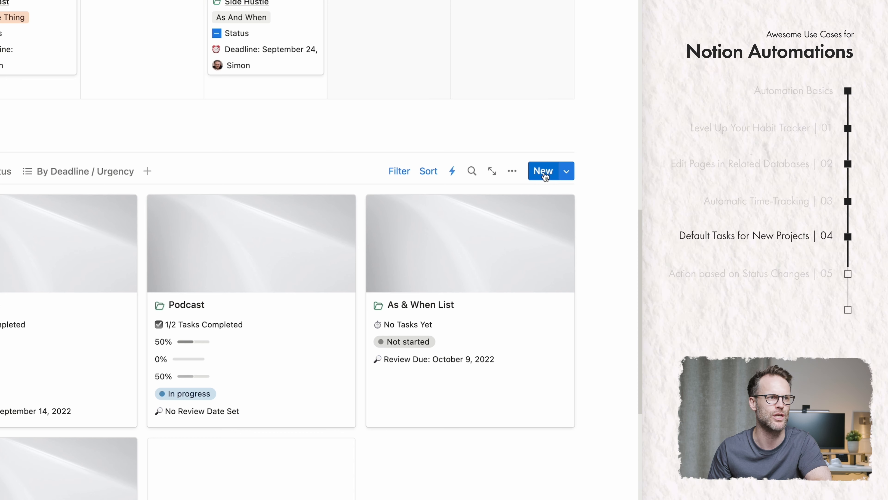
Step: Create a new project from the default template and check the tasks on its All Project Tasks board
{"action": "left_click", "coordinate": [545, 177]}
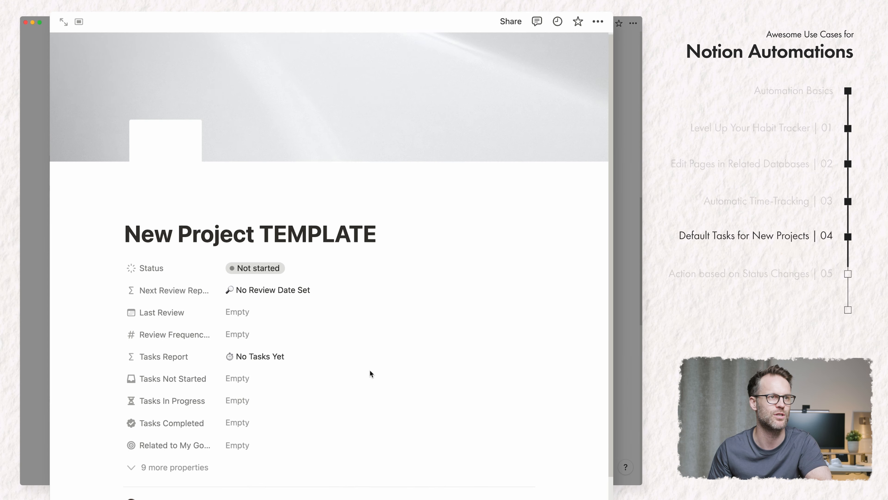
{"action": "scroll", "coordinate": [370, 371], "scroll_direction": "down", "scroll_amount": 3}
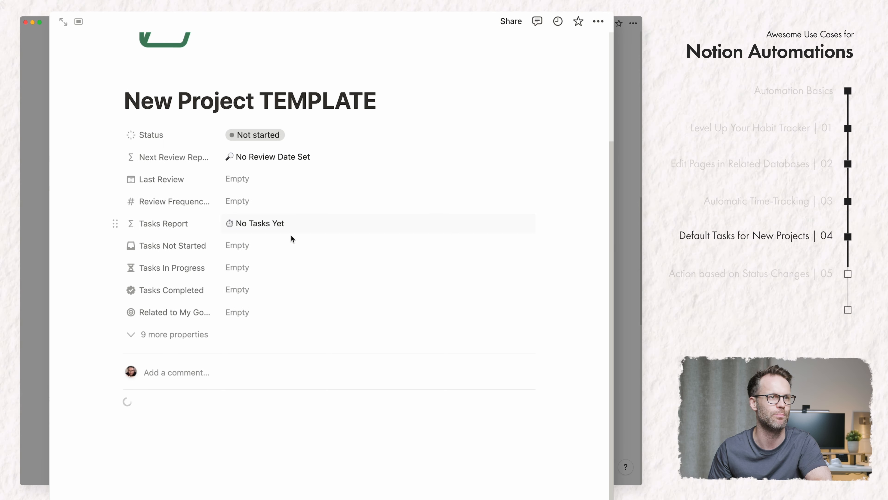
{"action": "scroll", "coordinate": [350, 227], "scroll_direction": "down", "scroll_amount": 3}
{"action": "scroll", "coordinate": [182, 419], "scroll_direction": "down", "scroll_amount": 3}
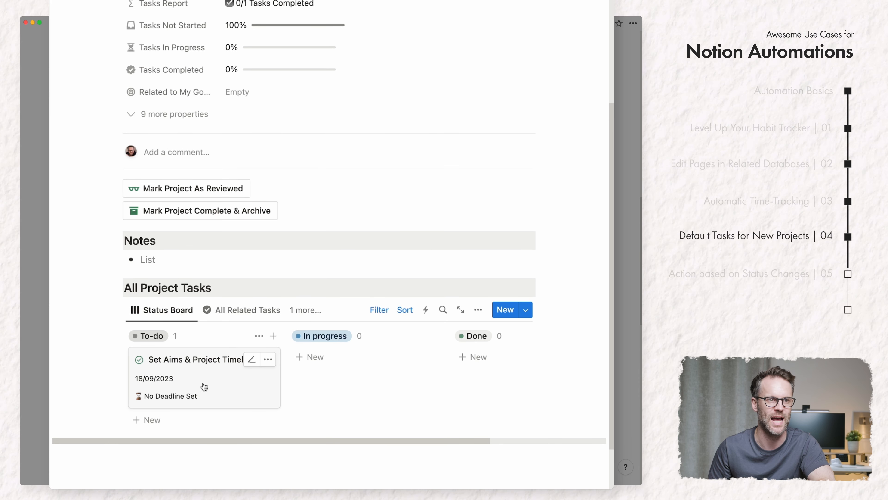
Step: Rename the new project as Notion Automations Video and close its page
{"action": "scroll", "coordinate": [473, 230], "scroll_direction": "up", "scroll_amount": 10}
{"action": "key", "text": "super+a"}
{"action": "type", "text": "Noti"}
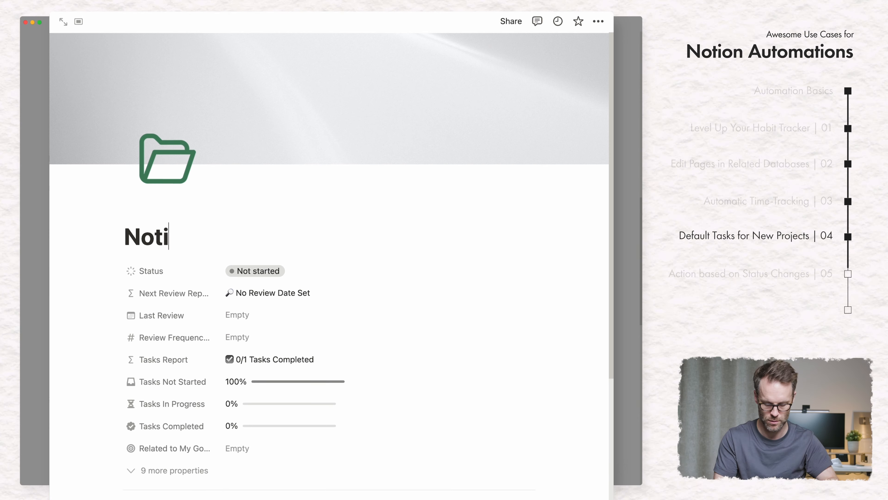
{"action": "type", "text": "on Automations"}
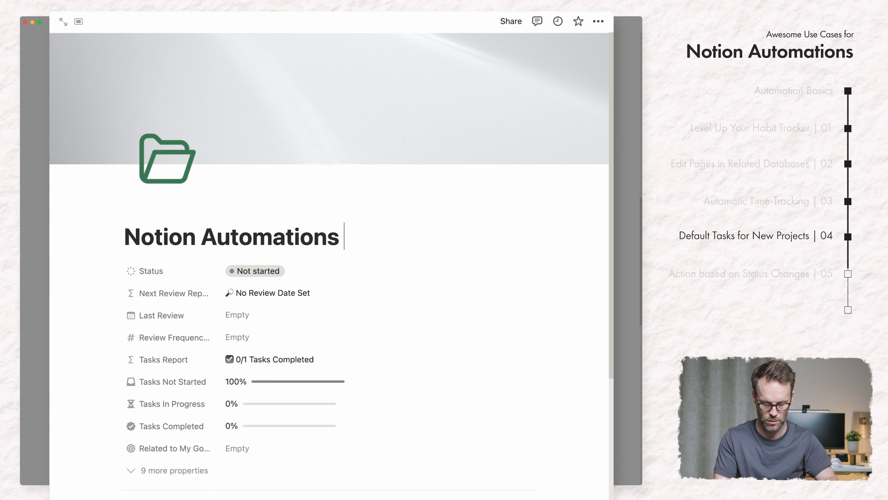
{"action": "type", "text": " Video"}
{"action": "key", "text": "Escape"}
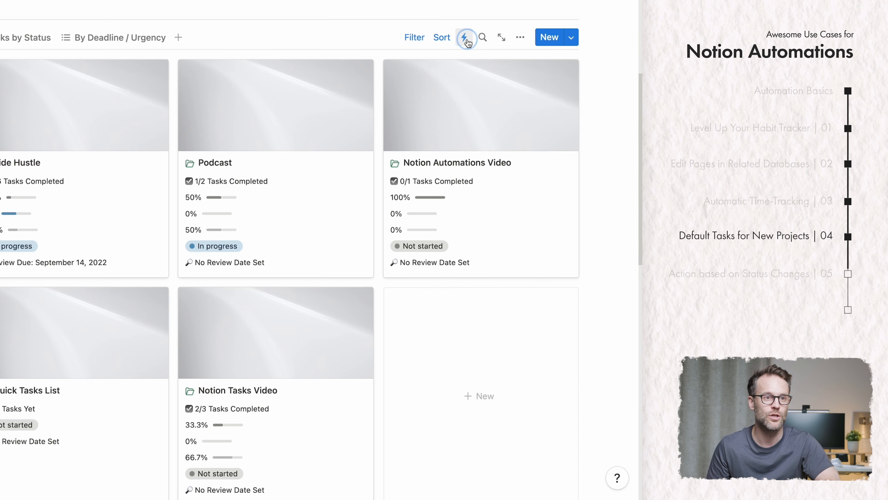
Step: Add a second Add page to action for the Tasks Database to the Create Default Tasks for All New Projects automation, and save it
{"action": "left_click", "coordinate": [524, 174]}
{"action": "left_click", "coordinate": [559, 121]}
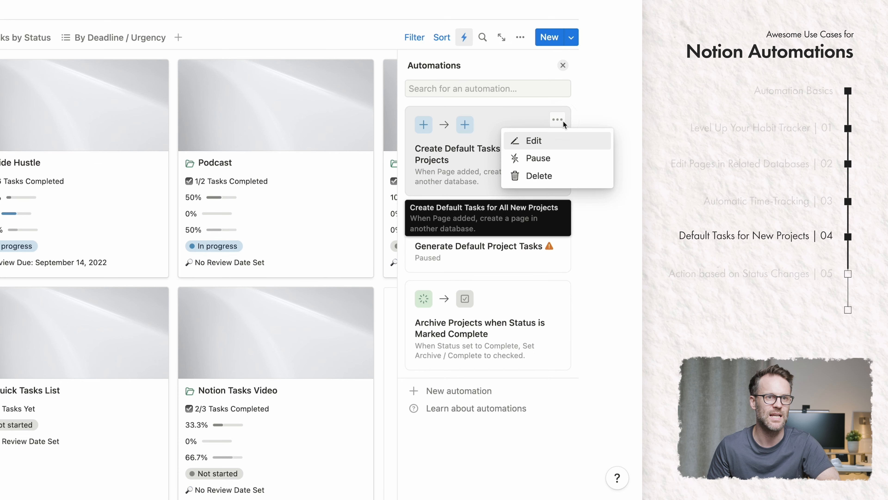
{"action": "left_click", "coordinate": [533, 140]}
{"action": "scroll", "coordinate": [529, 321], "scroll_direction": "down", "scroll_amount": 3}
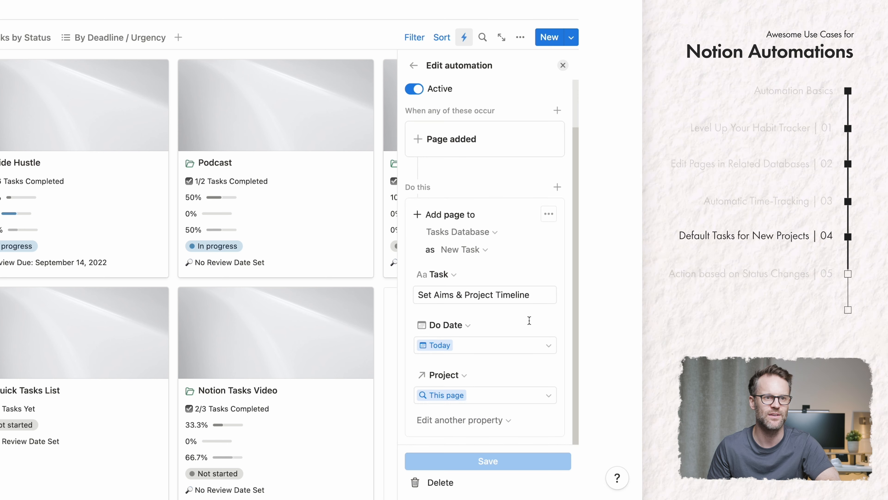
{"action": "left_click", "coordinate": [557, 187]}
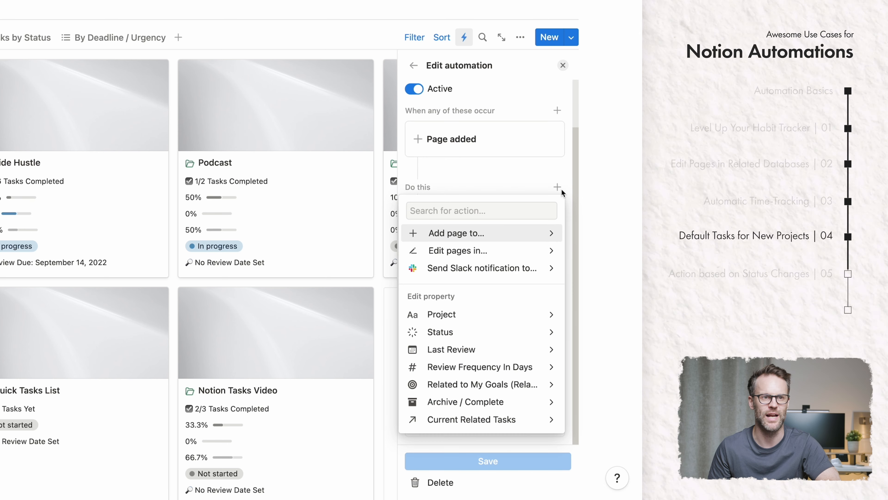
{"action": "left_click", "coordinate": [461, 234]}
{"action": "left_click", "coordinate": [441, 254]}
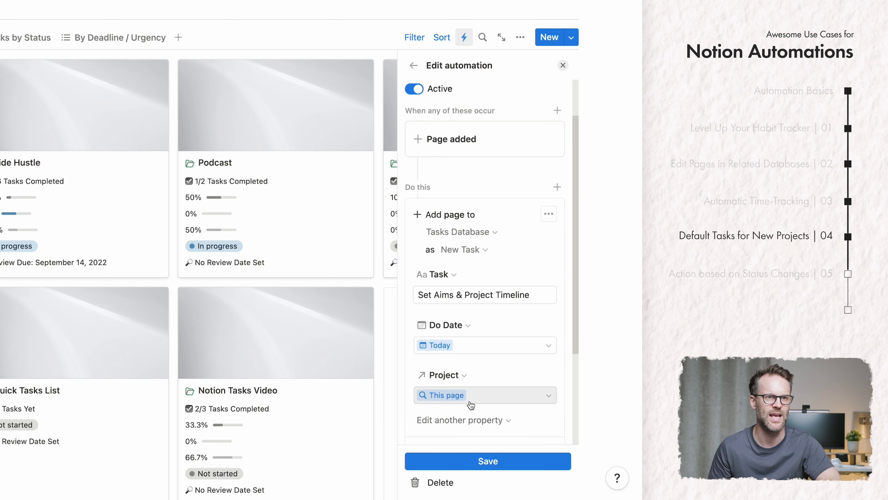
{"action": "scroll", "coordinate": [471, 405], "scroll_direction": "down", "scroll_amount": 4}
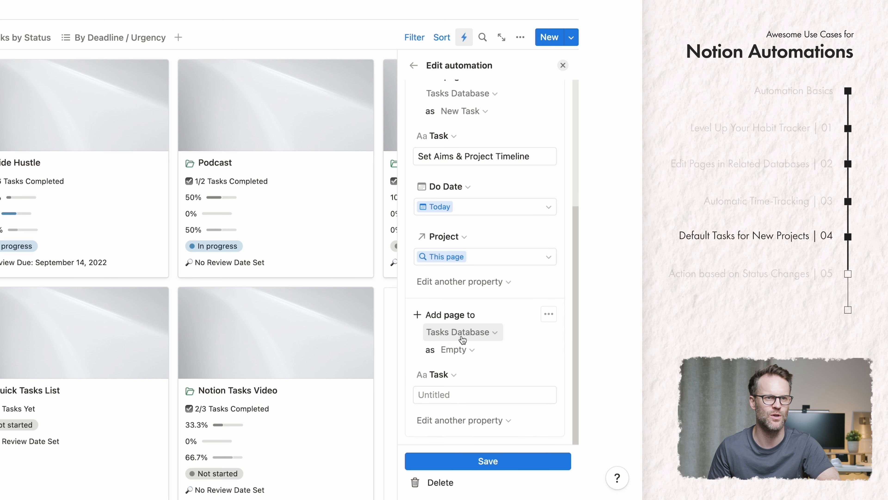
{"action": "left_click", "coordinate": [488, 460]}
{"action": "left_click", "coordinate": [598, 36]}
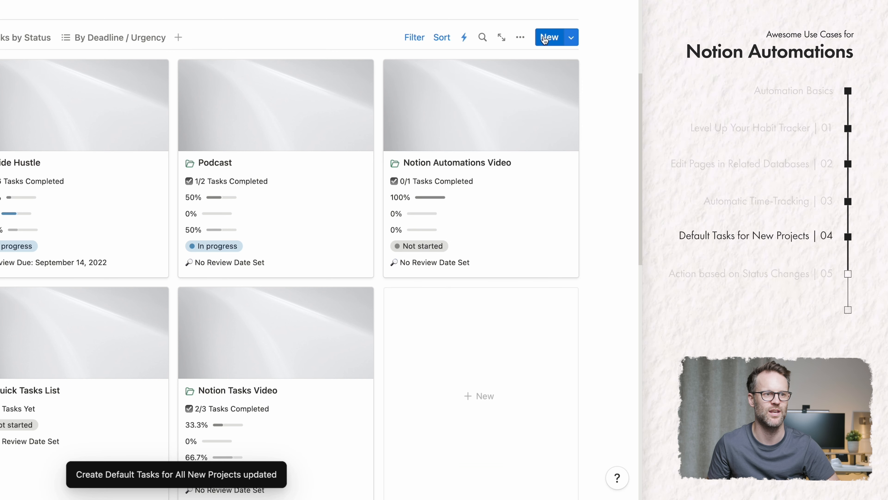
Step: Create another project from the default template and check which default tasks its All Project Tasks board received
{"action": "left_click", "coordinate": [548, 37]}
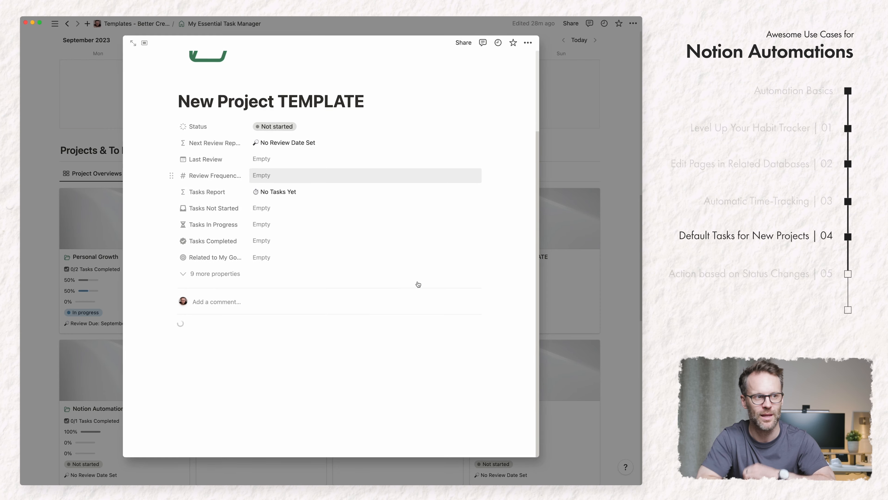
{"action": "scroll", "coordinate": [419, 326], "scroll_direction": "down", "scroll_amount": 3}
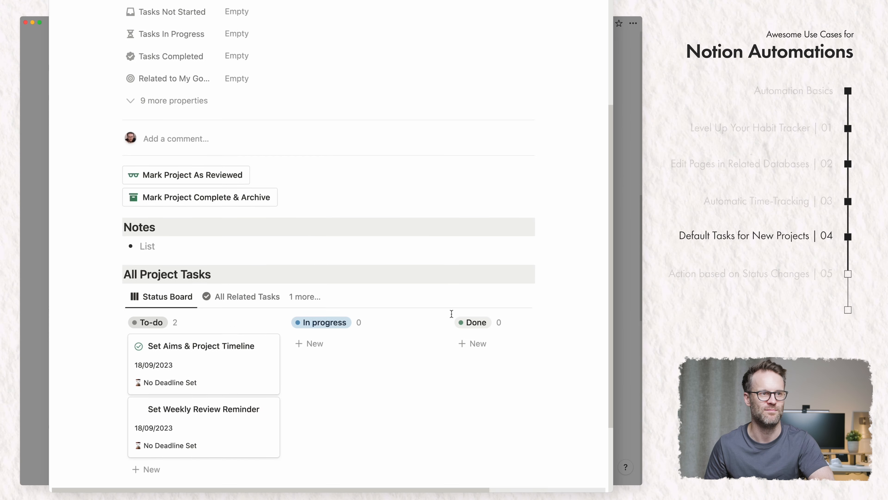
{"action": "scroll", "coordinate": [451, 314], "scroll_direction": "down", "scroll_amount": 3}
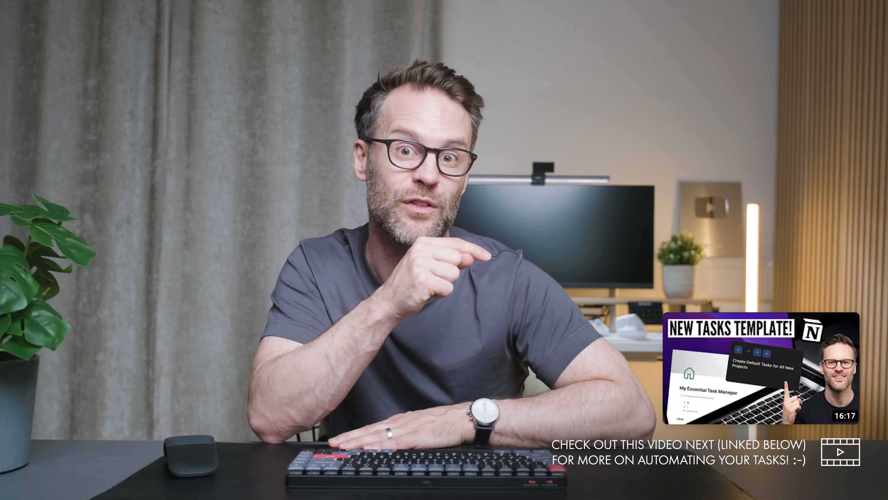
Step: Open the Projects Database automations on the Content Projects view under Projects & To Do Lists
{"action": "scroll", "coordinate": [376, 308], "scroll_direction": "down", "scroll_amount": 5}
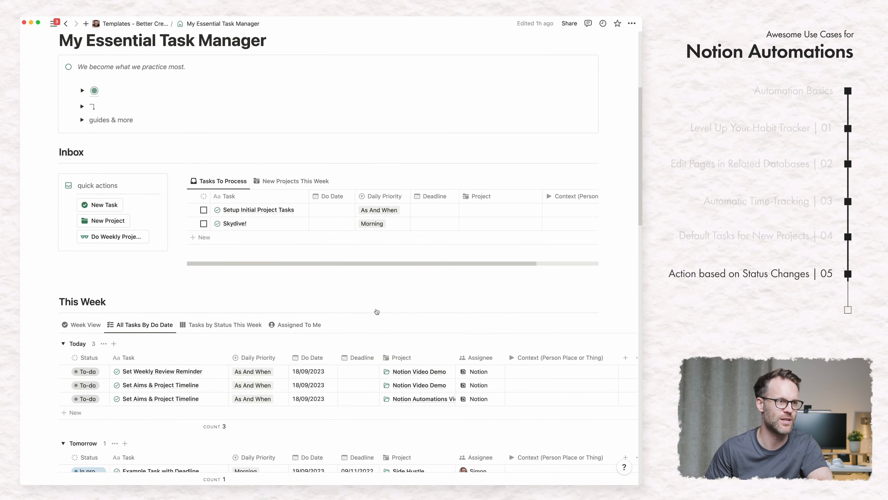
{"action": "scroll", "coordinate": [385, 315], "scroll_direction": "down", "scroll_amount": 10}
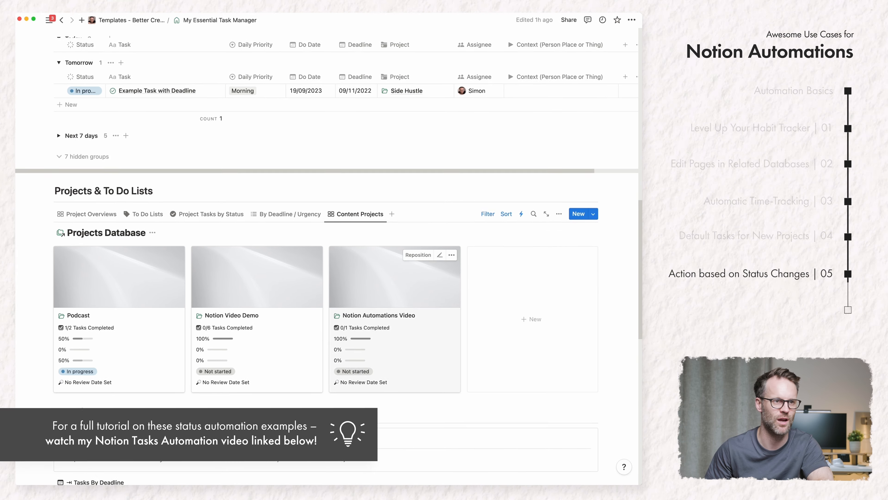
{"action": "left_click", "coordinate": [521, 213]}
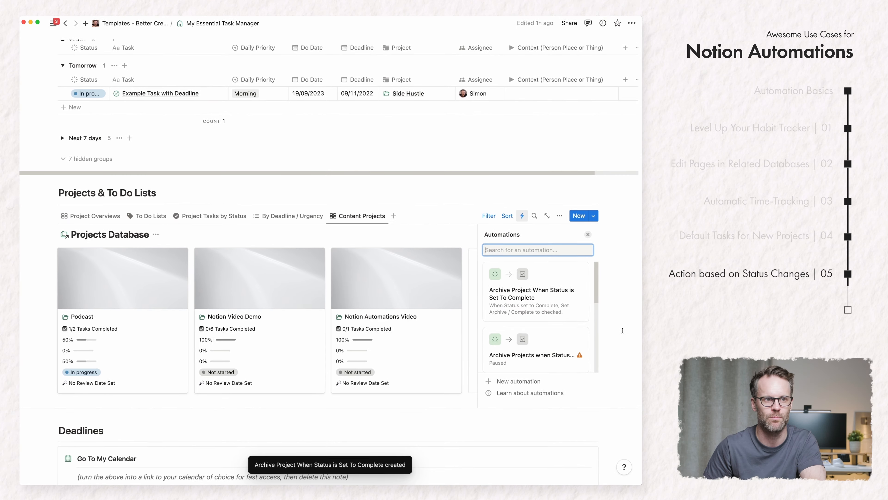
{"action": "left_click", "coordinate": [622, 331]}
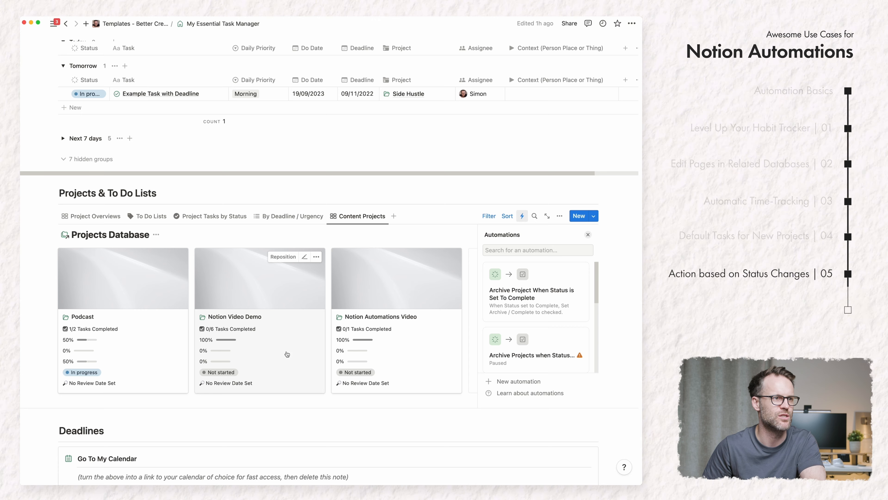
Step: Expand the hidden properties of the Notion Automations Video project, set its Status to Done, and close the page
{"action": "left_click", "coordinate": [385, 357]}
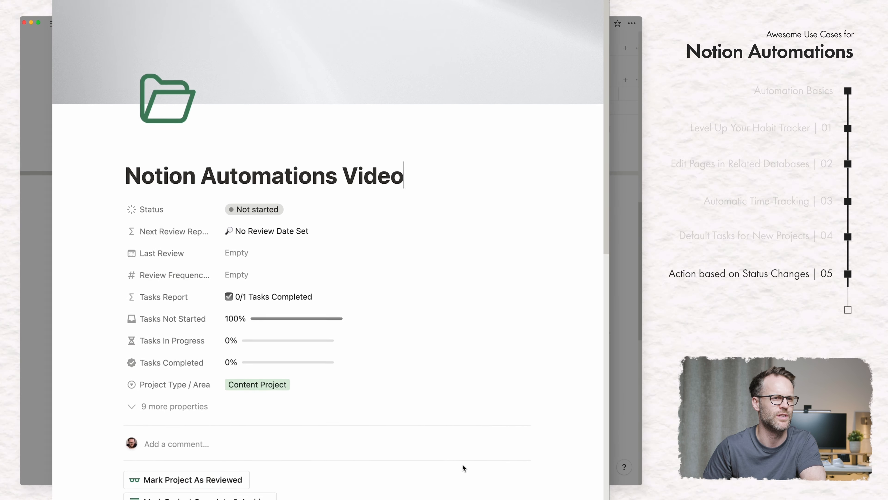
{"action": "left_click", "coordinate": [171, 407]}
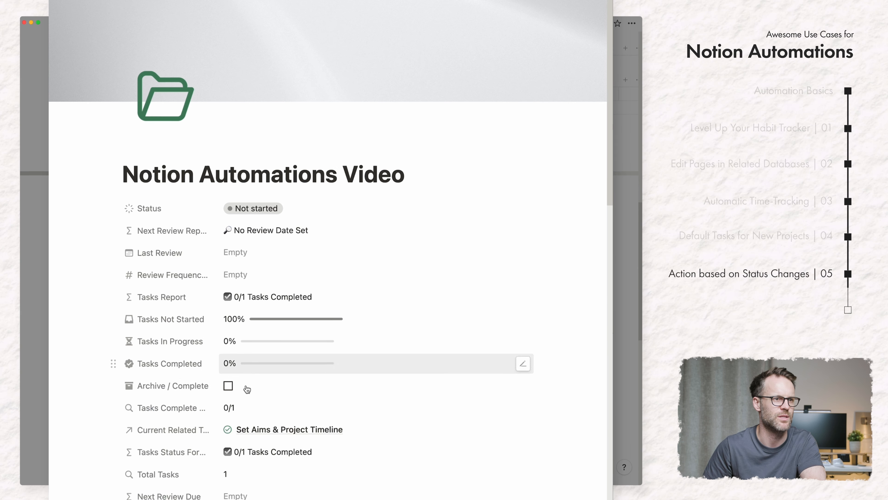
{"action": "left_click", "coordinate": [254, 211]}
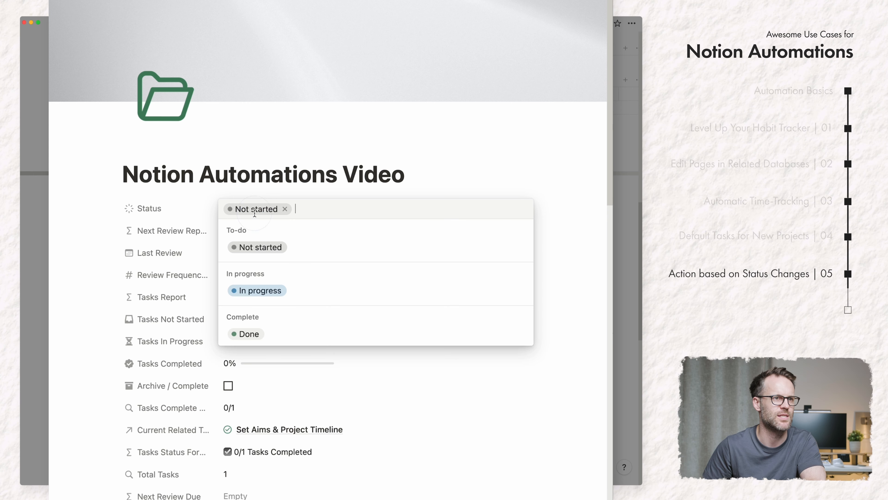
{"action": "left_click", "coordinate": [247, 335]}
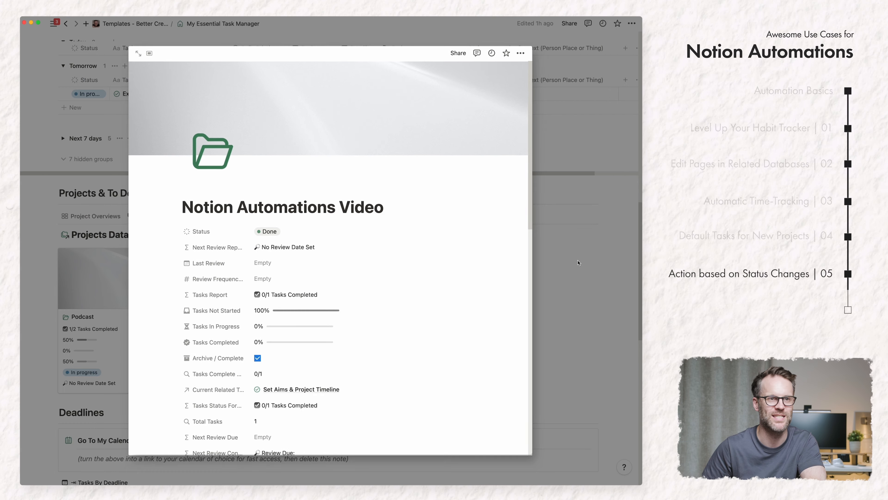
{"action": "left_click", "coordinate": [573, 261]}
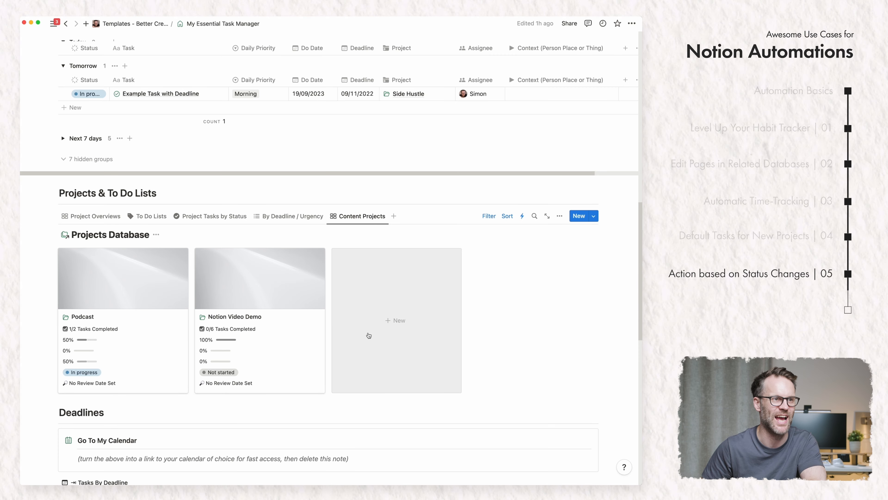
Step: Go to the Projects Dashboard and view the Archived & Completed projects under My Projects
{"action": "scroll", "coordinate": [170, 296], "scroll_direction": "up", "scroll_amount": 14}
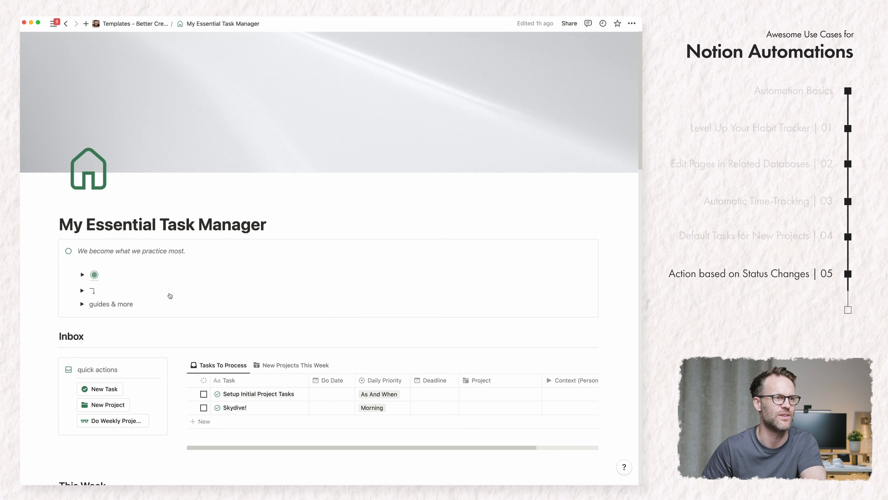
{"action": "left_click", "coordinate": [82, 275]}
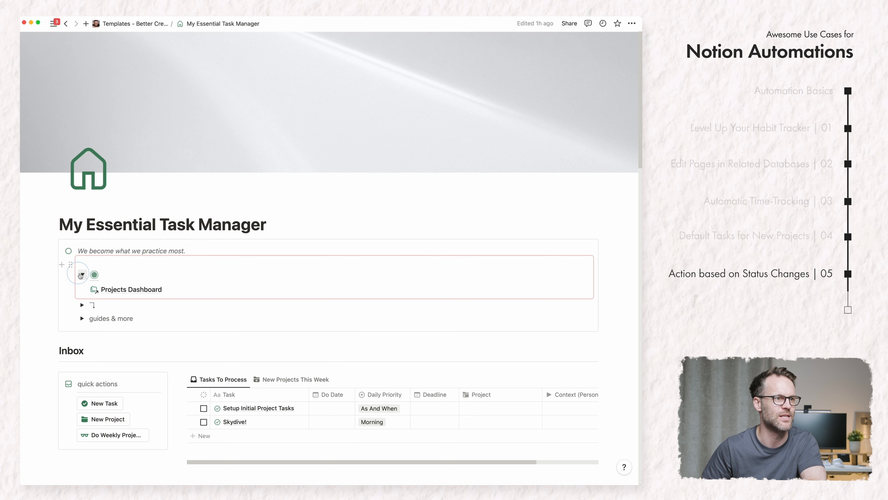
{"action": "left_click", "coordinate": [126, 290]}
{"action": "scroll", "coordinate": [287, 362], "scroll_direction": "down", "scroll_amount": 4}
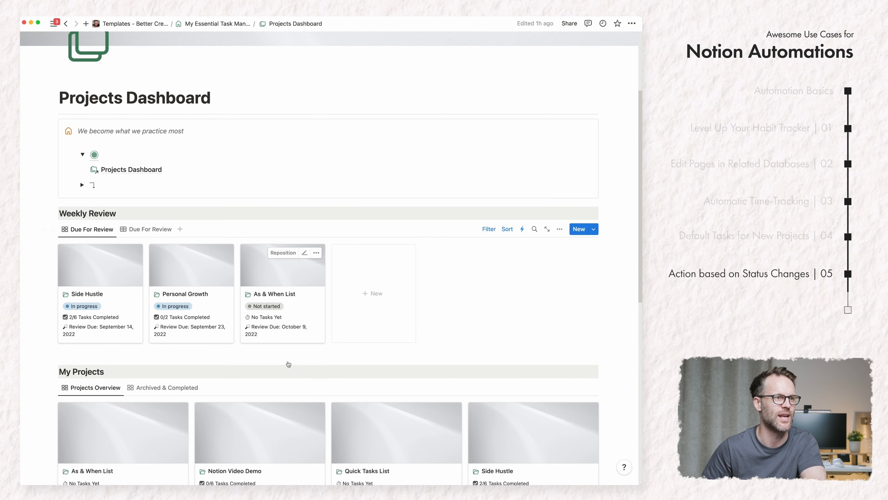
{"action": "scroll", "coordinate": [207, 299], "scroll_direction": "down", "scroll_amount": 2}
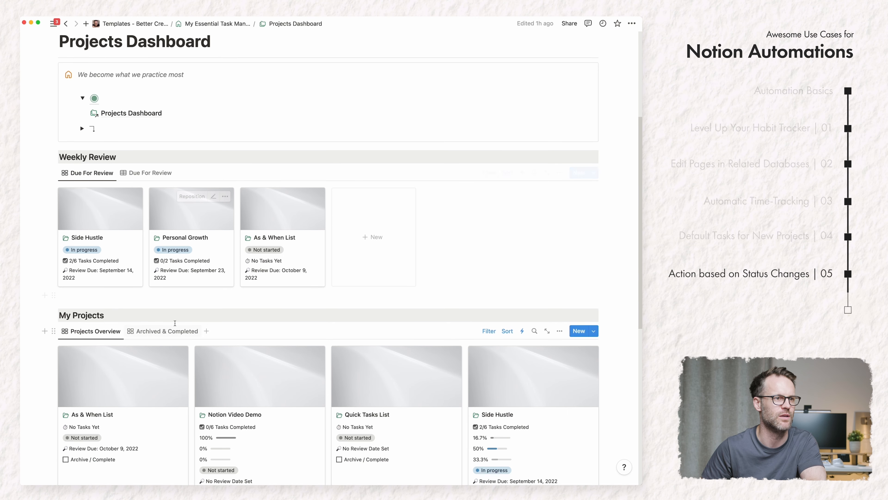
{"action": "left_click", "coordinate": [175, 331]}
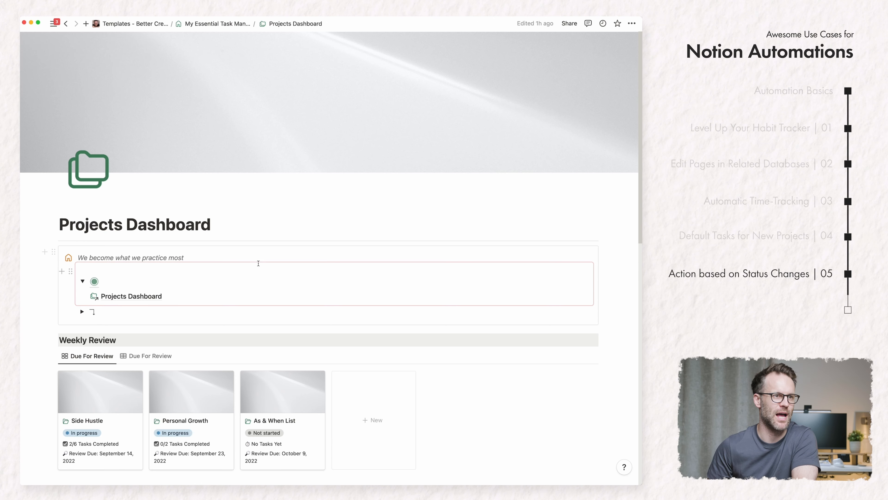
Step: Open the Notion Video Demo project from My Projects and switch its All Project Tasks to the All Related Tasks view
{"action": "scroll", "coordinate": [259, 262], "scroll_direction": "down", "scroll_amount": 10}
{"action": "scroll", "coordinate": [259, 266], "scroll_direction": "up", "scroll_amount": 2}
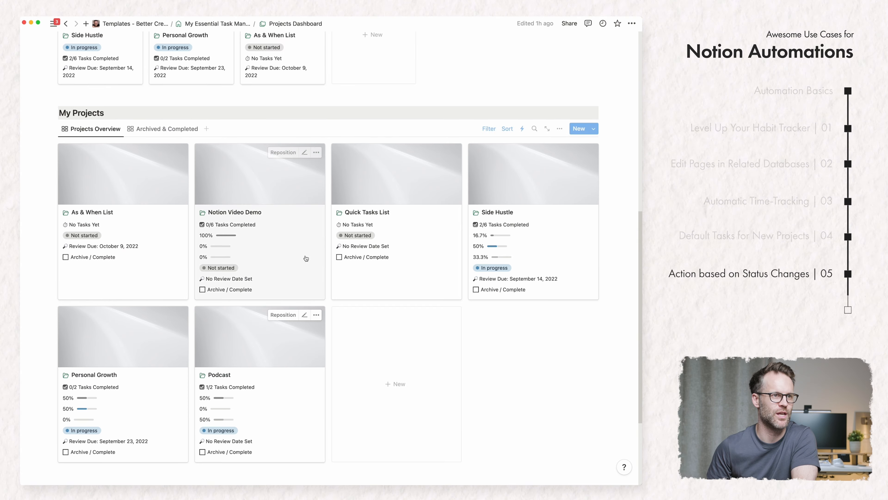
{"action": "left_click", "coordinate": [304, 258]}
{"action": "left_click", "coordinate": [295, 28]}
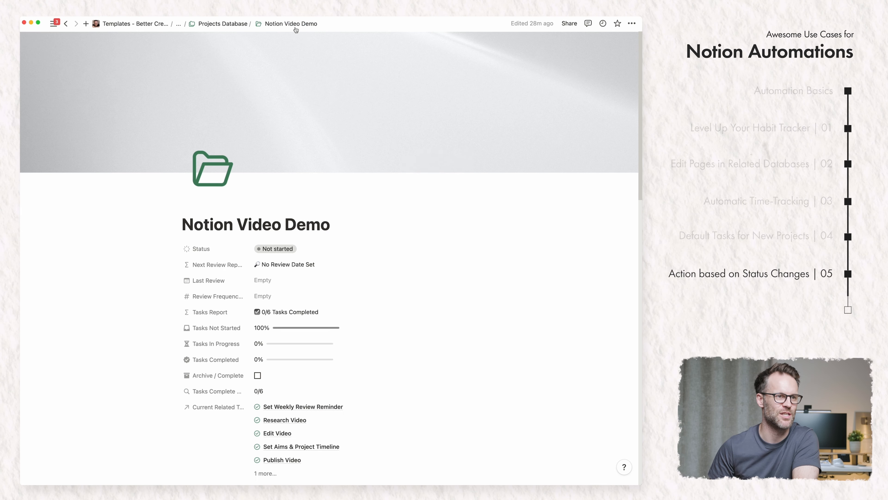
{"action": "scroll", "coordinate": [315, 262], "scroll_direction": "down", "scroll_amount": 10}
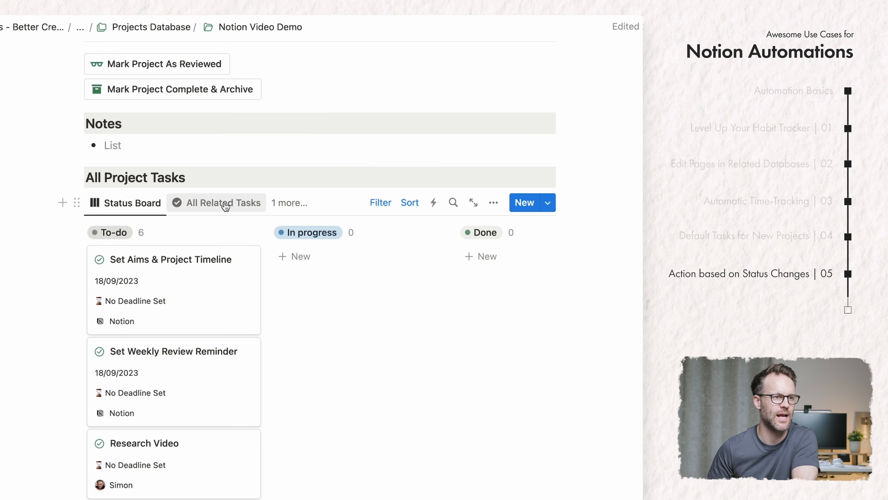
{"action": "left_click", "coordinate": [213, 211]}
{"action": "scroll", "coordinate": [460, 272], "scroll_direction": "down", "scroll_amount": 4}
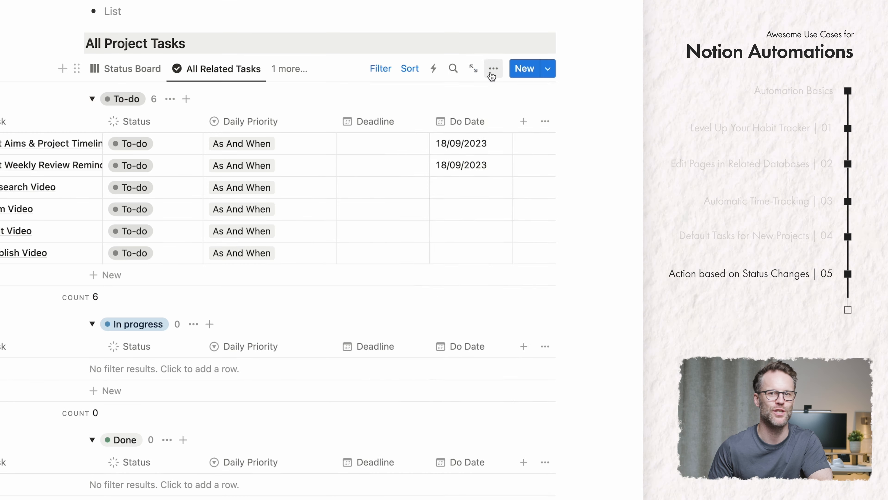
Step: Show the Assignee property in the project's All Related Tasks table
{"action": "left_click", "coordinate": [494, 68]}
{"action": "left_click", "coordinate": [474, 198]}
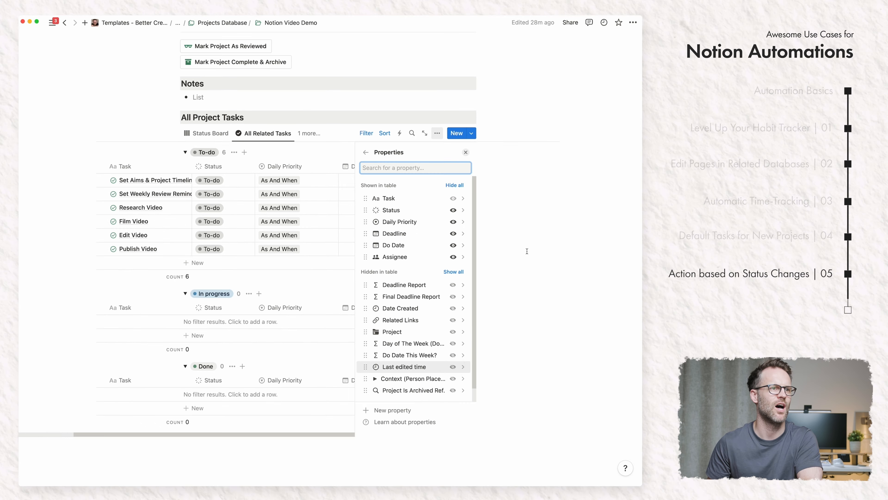
{"action": "left_click", "coordinate": [526, 251]}
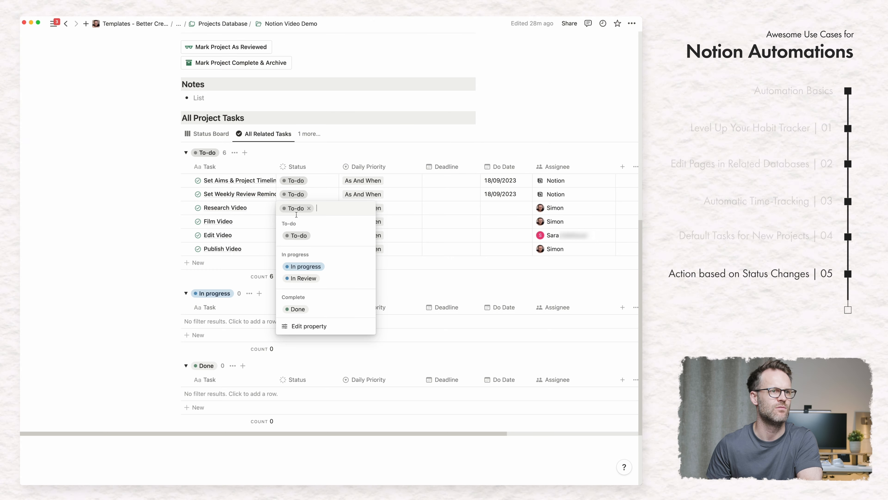
Step: Set the Status of the Research Video and Film Video tasks to Done
{"action": "left_click", "coordinate": [280, 221]}
{"action": "left_click", "coordinate": [296, 308]}
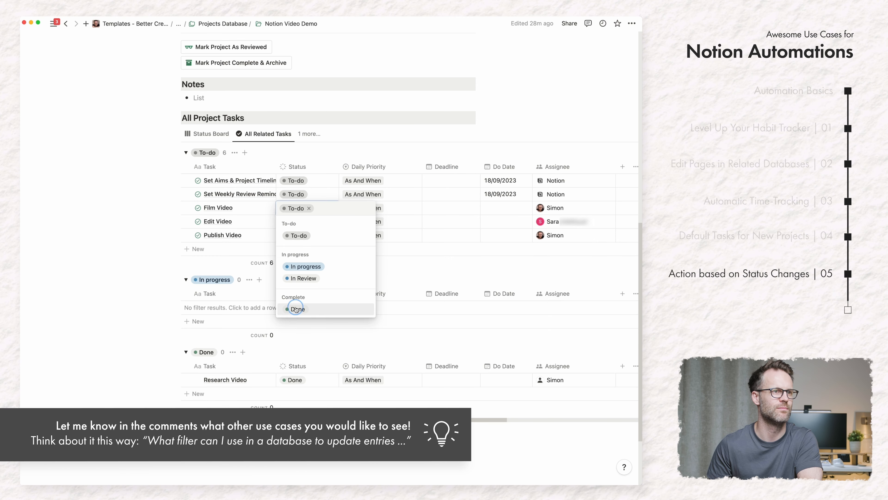
{"action": "left_click", "coordinate": [290, 207]}
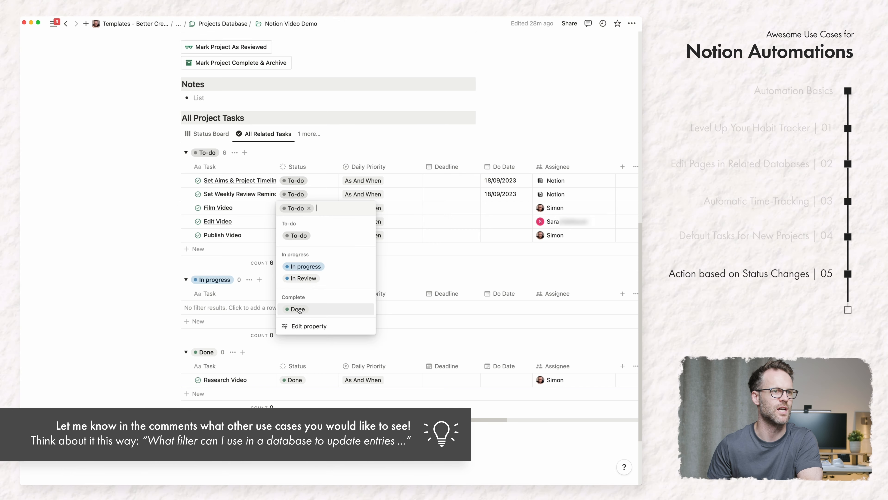
{"action": "left_click", "coordinate": [298, 309]}
Step: Advance the Edit Video task's Status to In progress and finally to In Review
{"action": "left_click", "coordinate": [292, 207]}
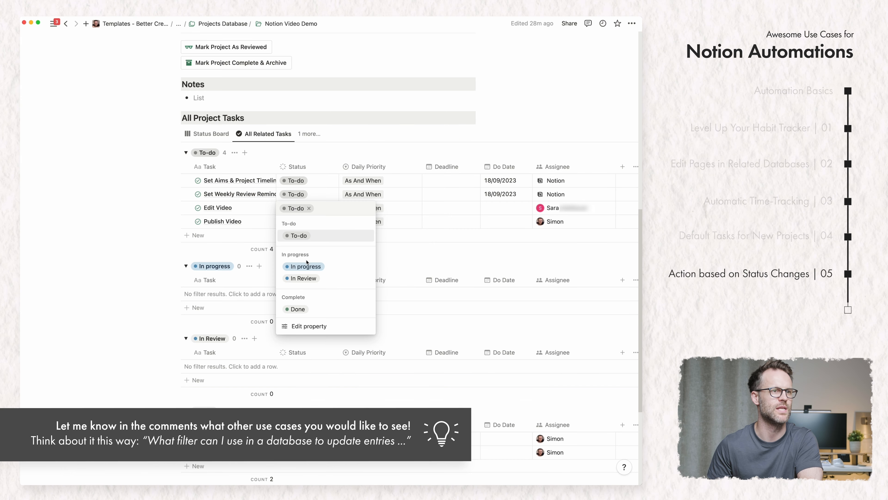
{"action": "left_click", "coordinate": [306, 267]}
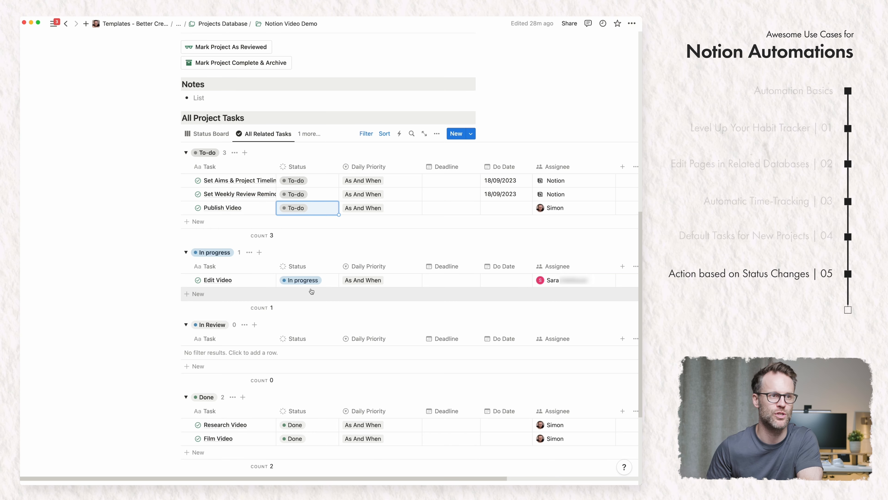
{"action": "left_click", "coordinate": [313, 280]}
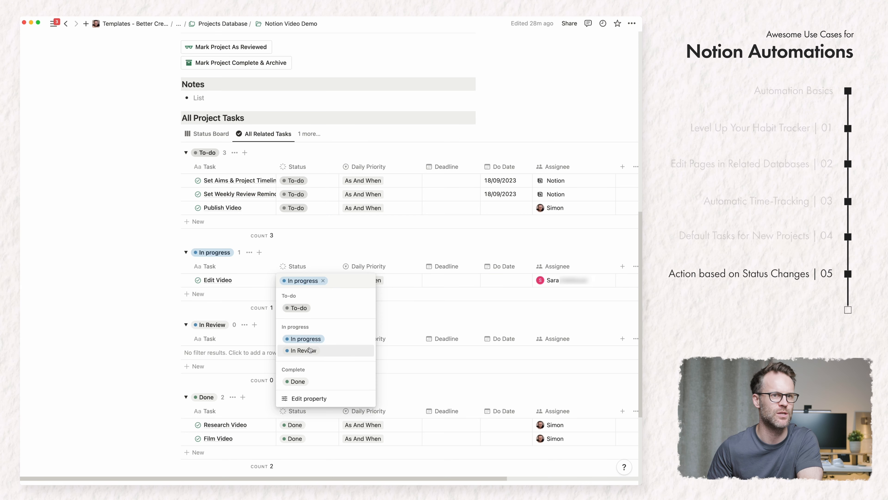
{"action": "left_click", "coordinate": [309, 350]}
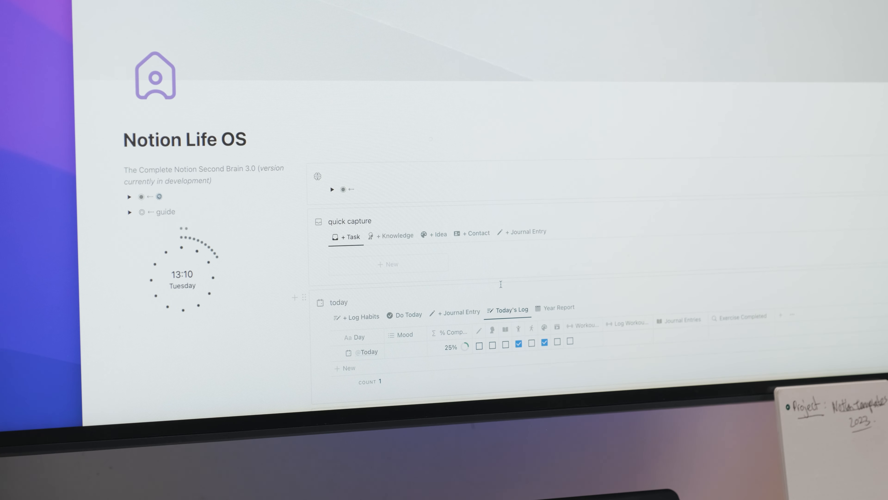
{"action": "scroll", "coordinate": [501, 284], "scroll_direction": "down", "scroll_amount": 5}
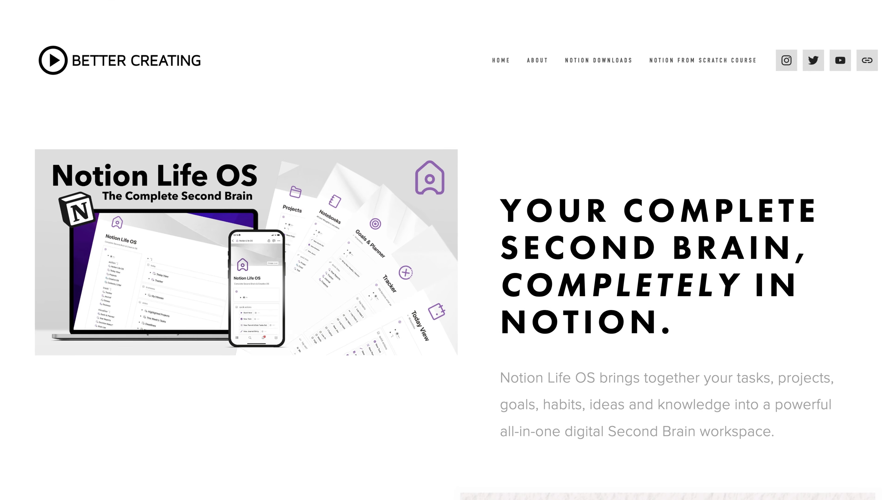
{"action": "scroll", "coordinate": [444, 250], "scroll_direction": "down", "scroll_amount": 10}
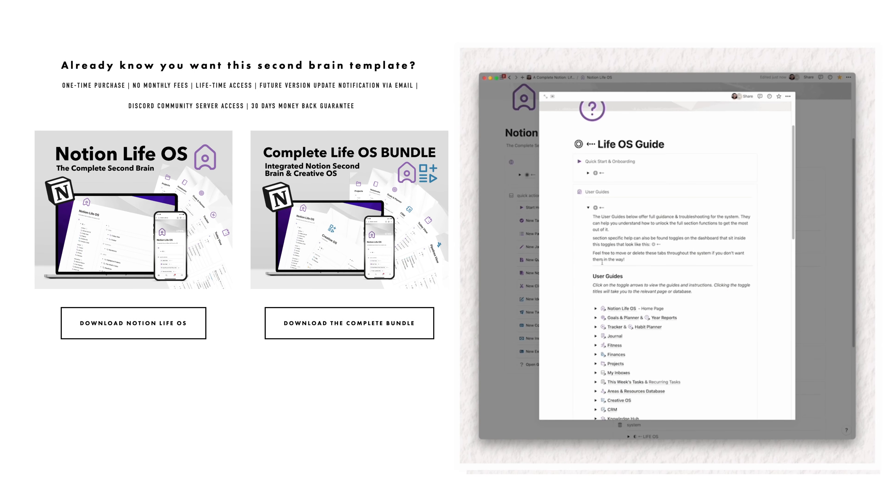